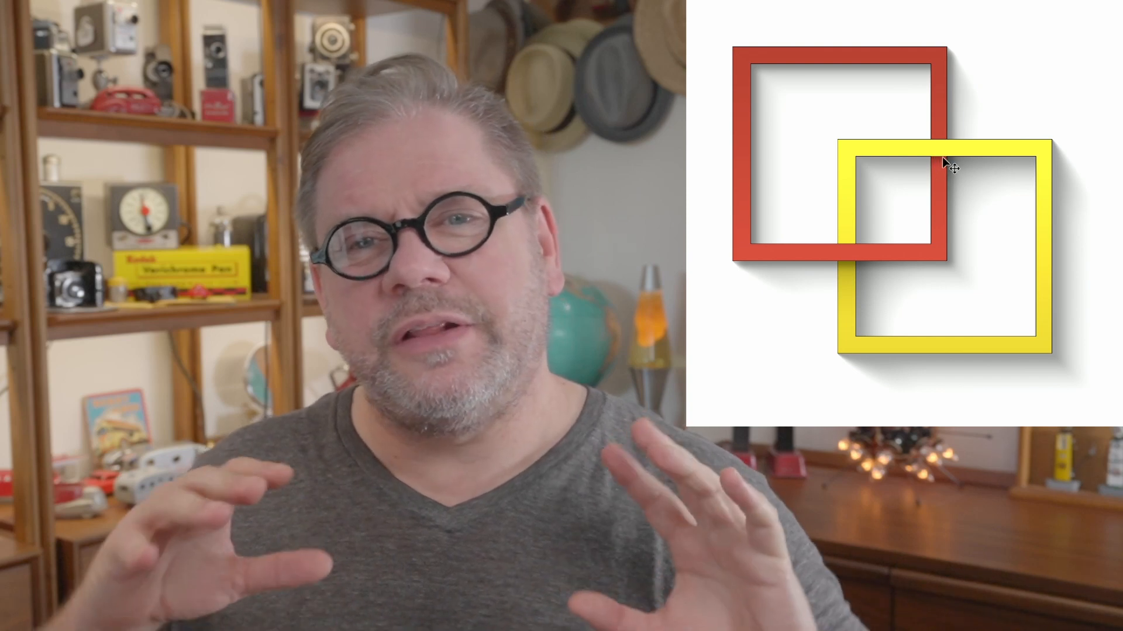
- Nudge the yellow frame slightly in the finished example and return to the standard screen mode
click(942, 157)
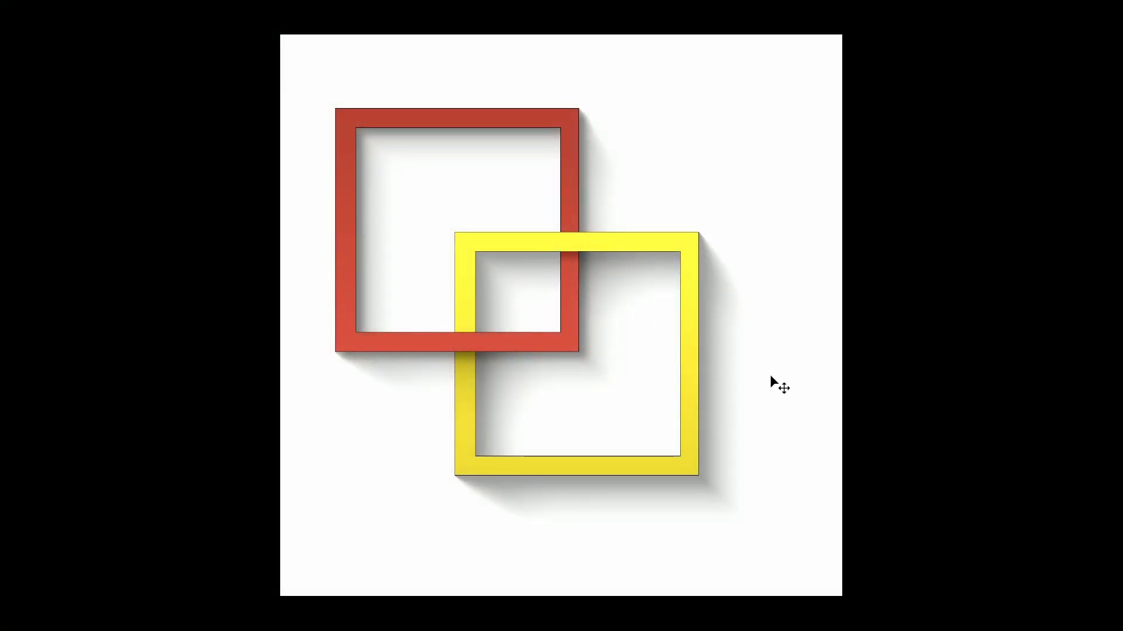
mouse_move(653, 456)
mouse_down()
mouse_move(692, 465)
mouse_move(658, 454)
mouse_up()
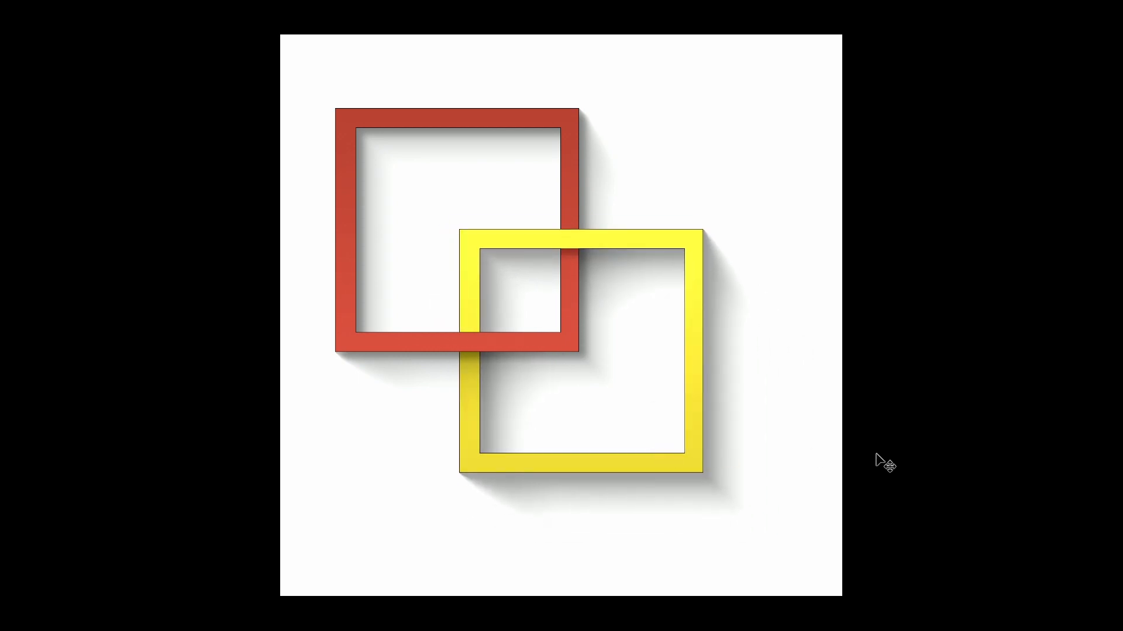
key(f)
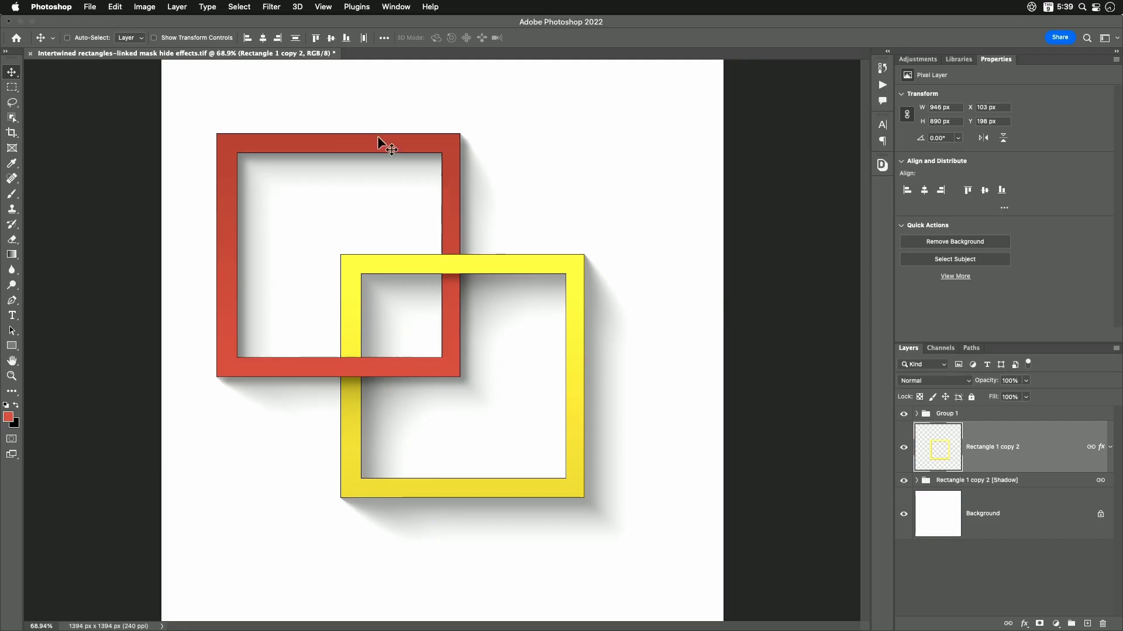
- Create a new 1394 x 1394 pixel RGB document at 240 pixels/inch with a white background
click(89, 6)
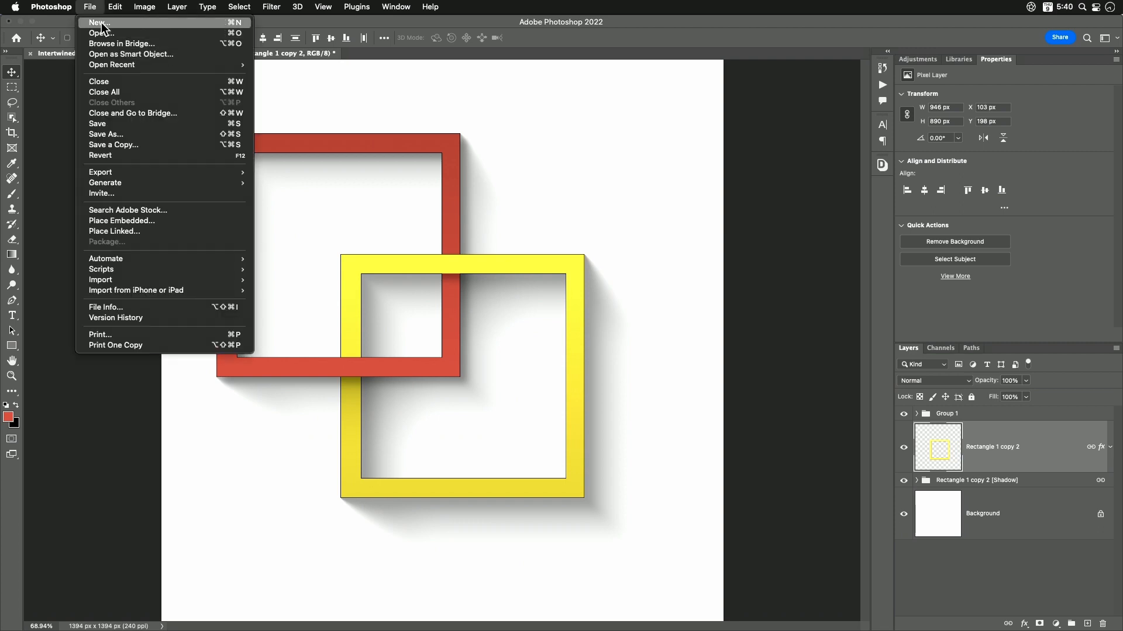
click(102, 24)
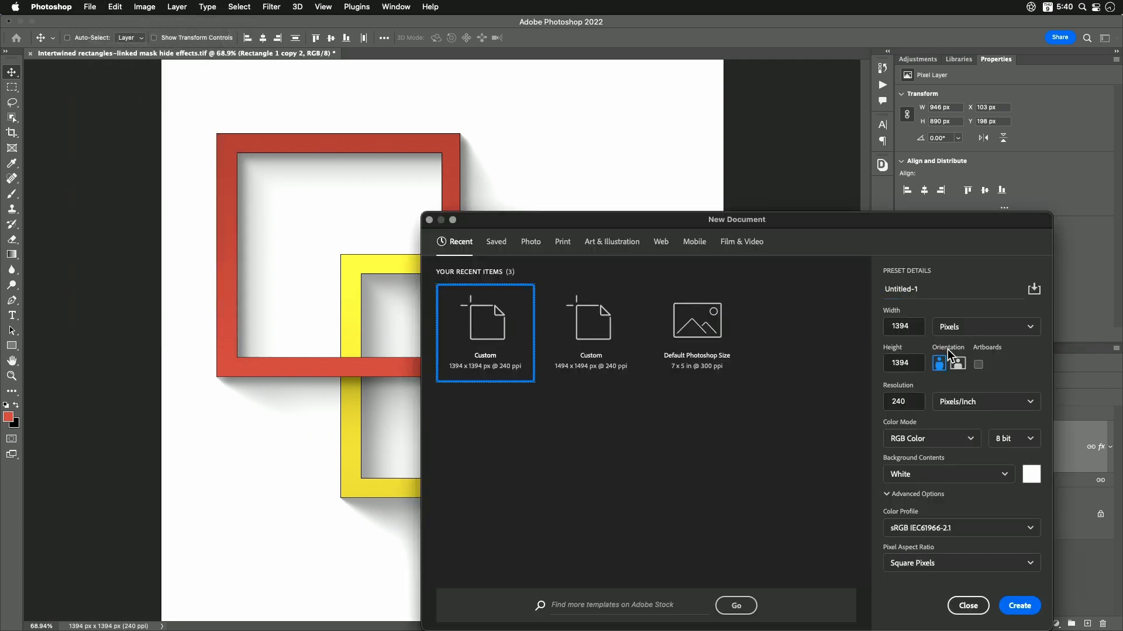
click(1021, 606)
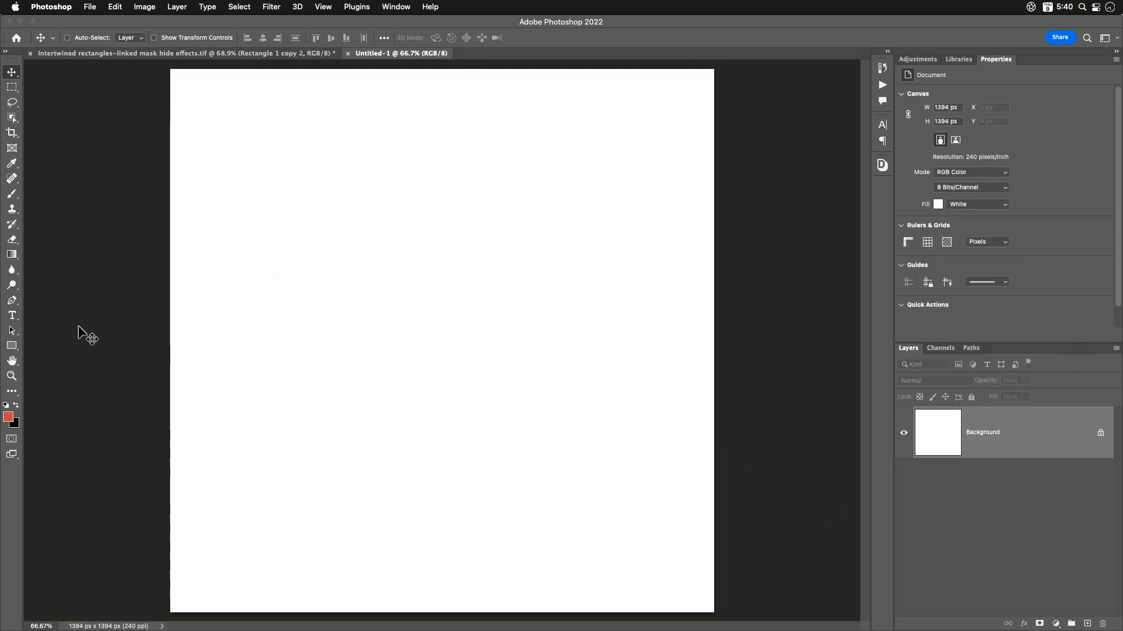
- Draw a square about 518 px wide in the upper-left part of the canvas with the Rectangle tool in Shape mode
click(12, 347)
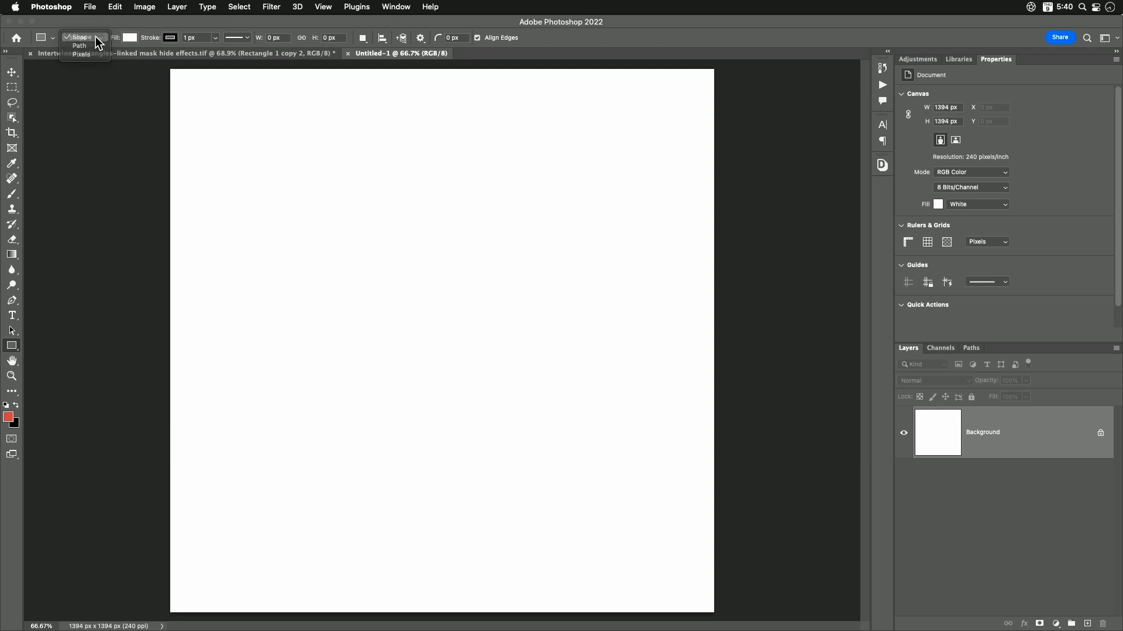
click(96, 37)
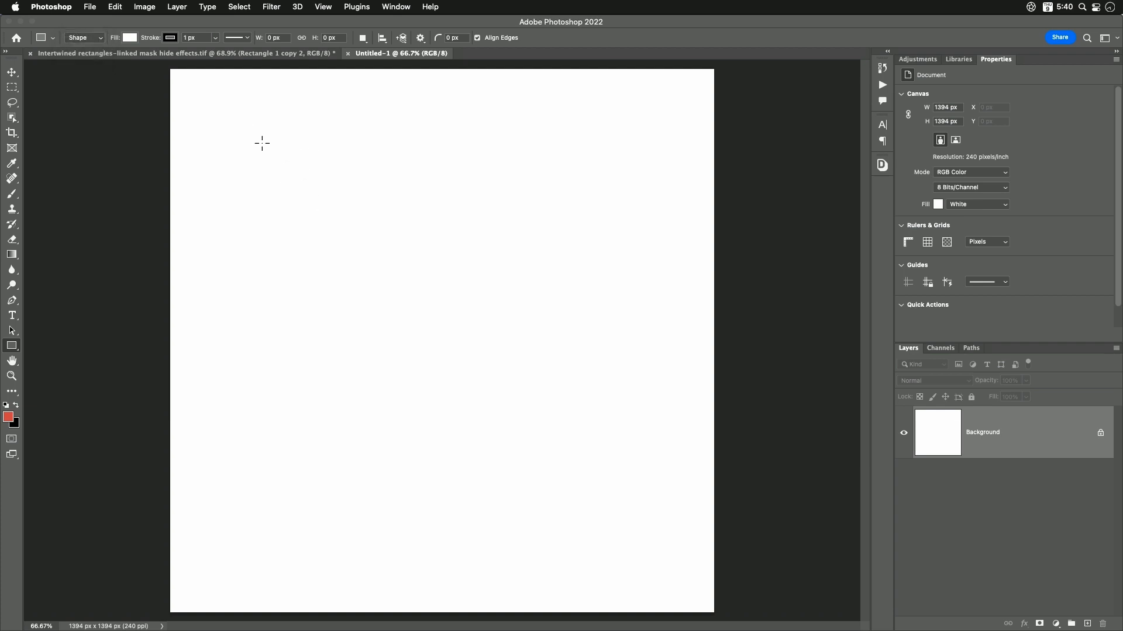
drag(261, 144, 465, 346)
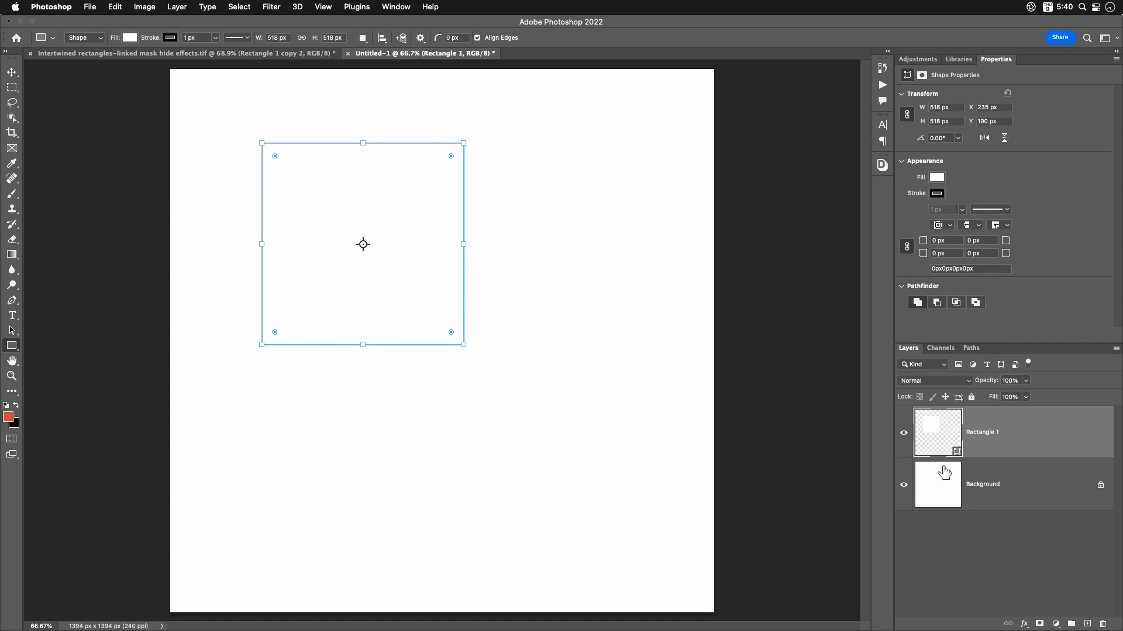
- Fill the square with the orange-red swatch from the recently used colors
click(937, 177)
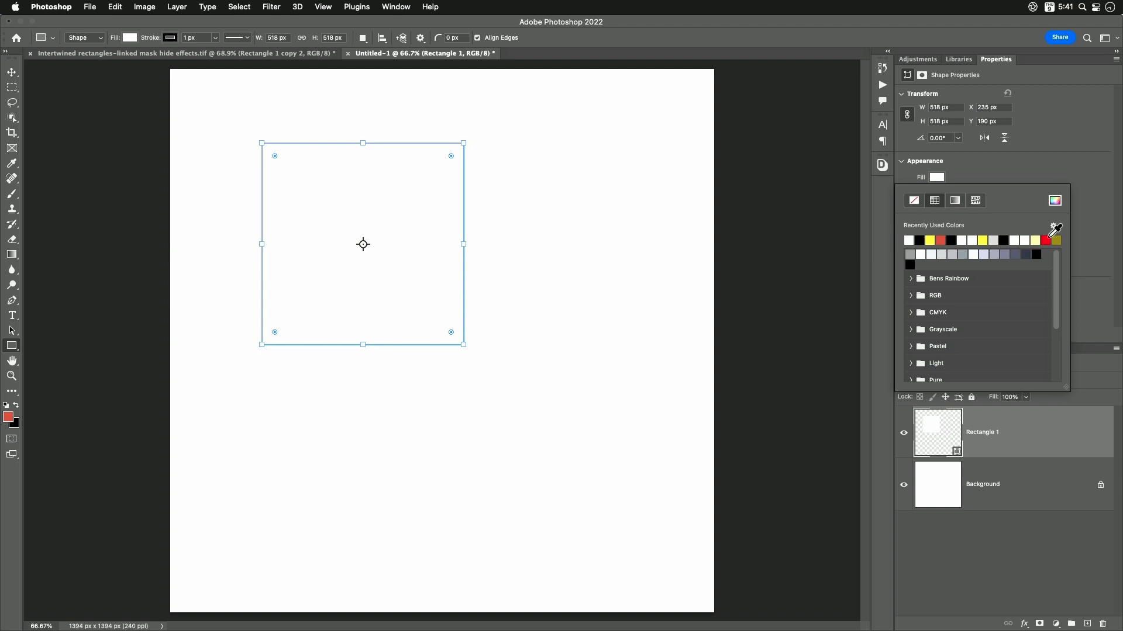
click(1053, 209)
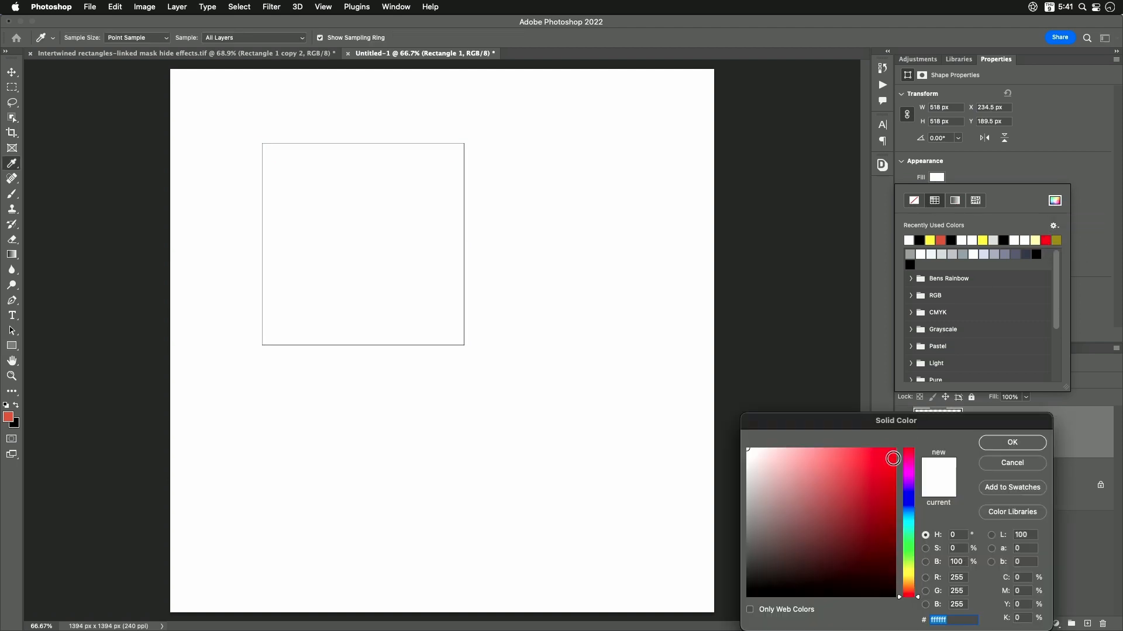
click(1001, 463)
click(940, 240)
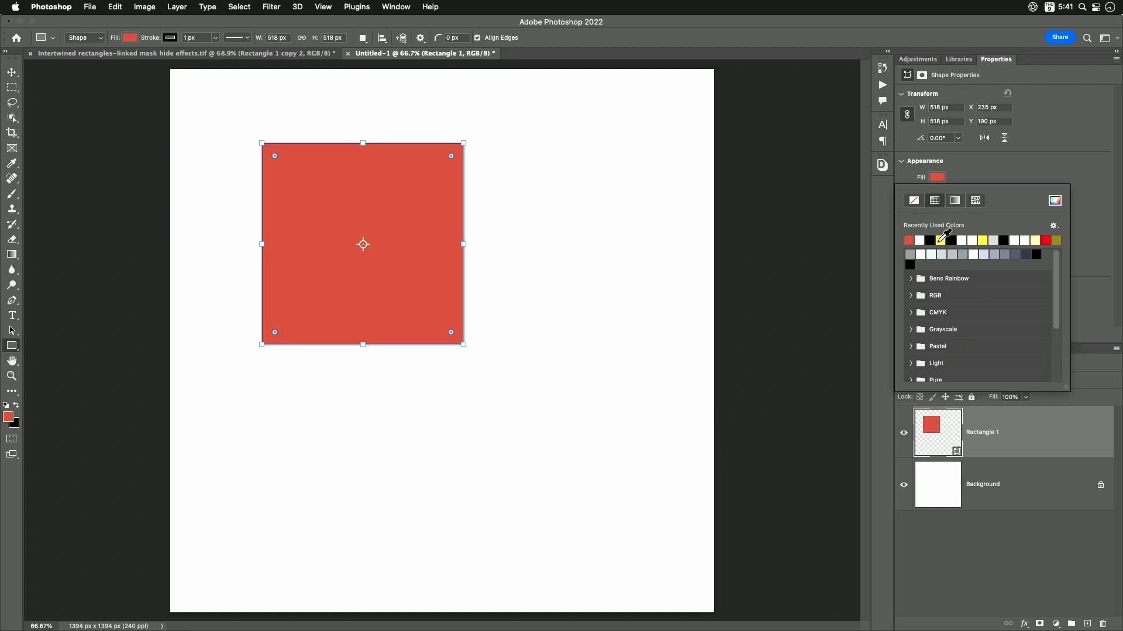
click(1044, 167)
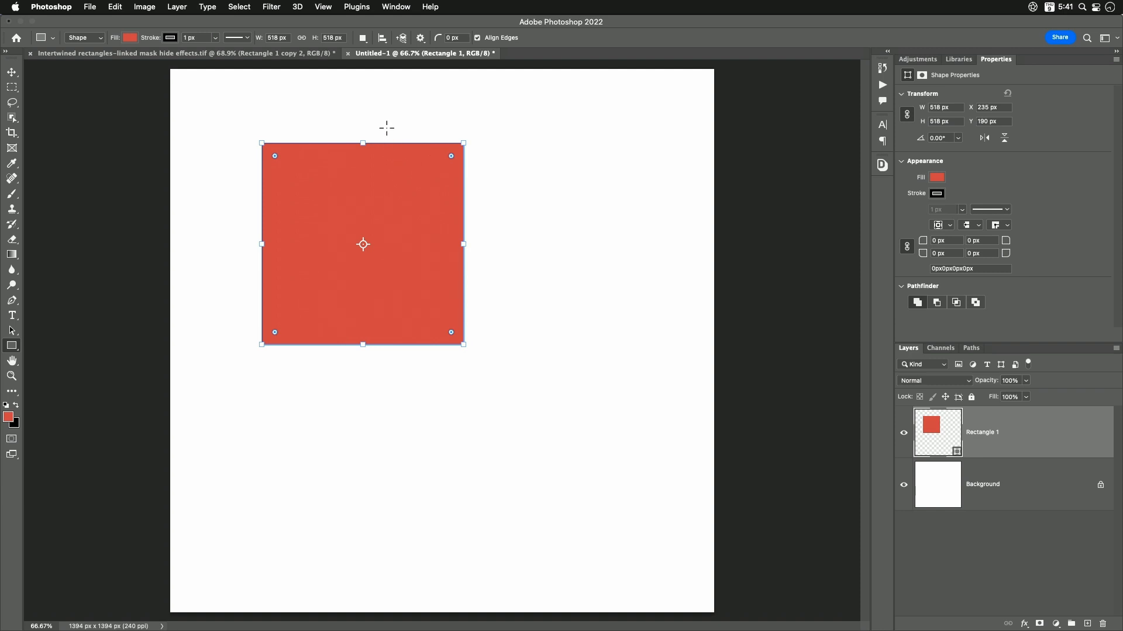
- Draw a second square about 448 px wide inside the red one on the same layer, using the Combine Shapes path operation
click(363, 39)
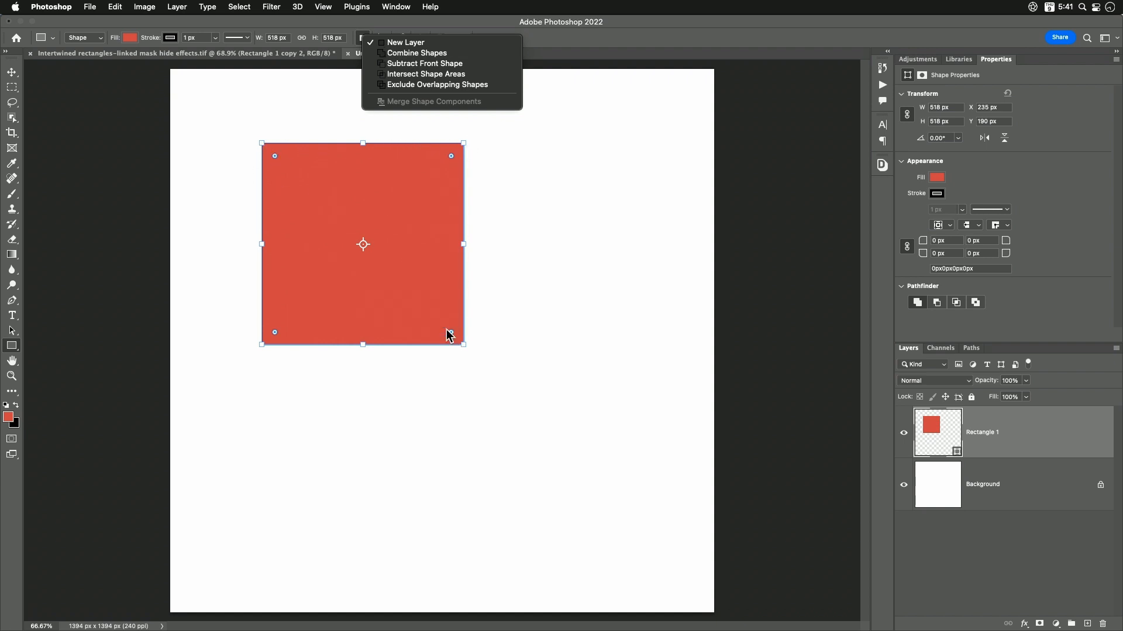
click(419, 53)
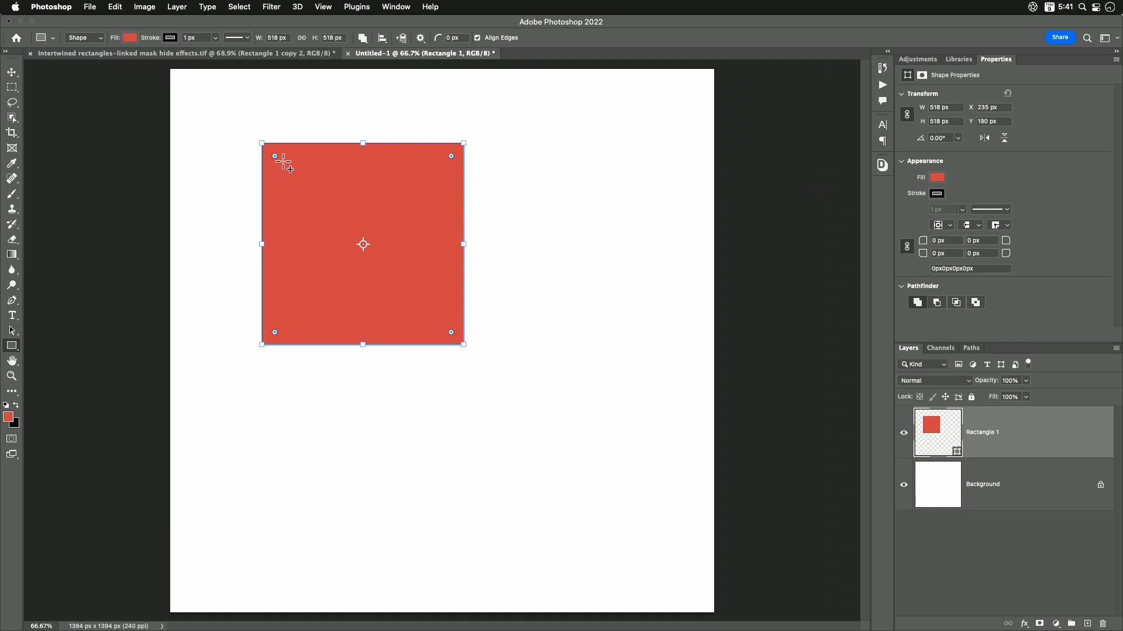
drag(282, 158, 429, 307)
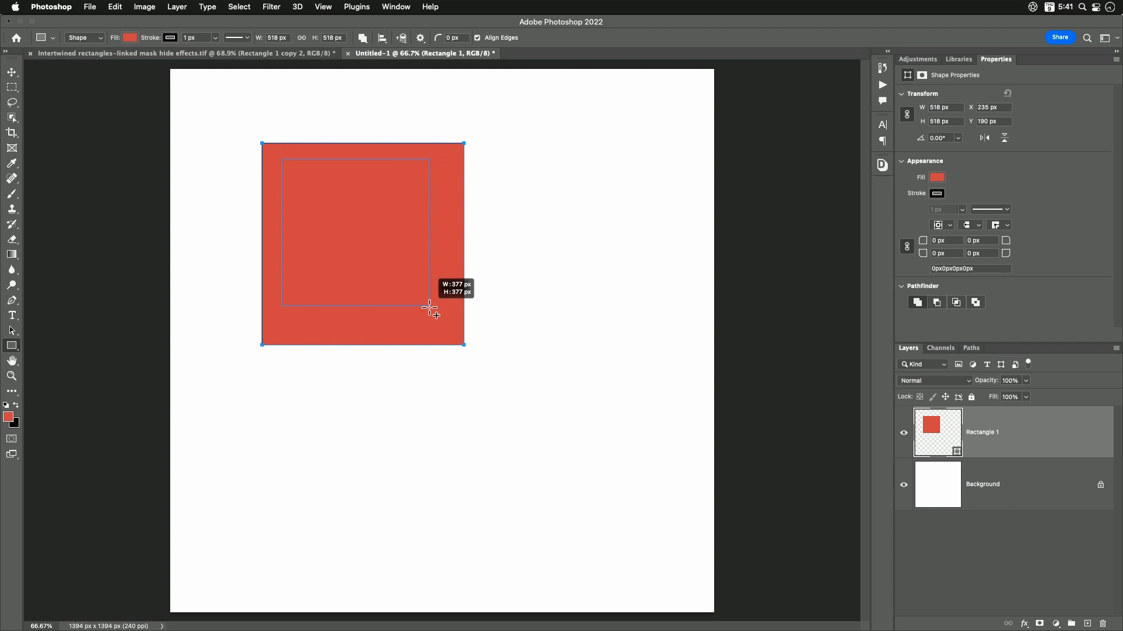
drag(430, 307, 461, 332)
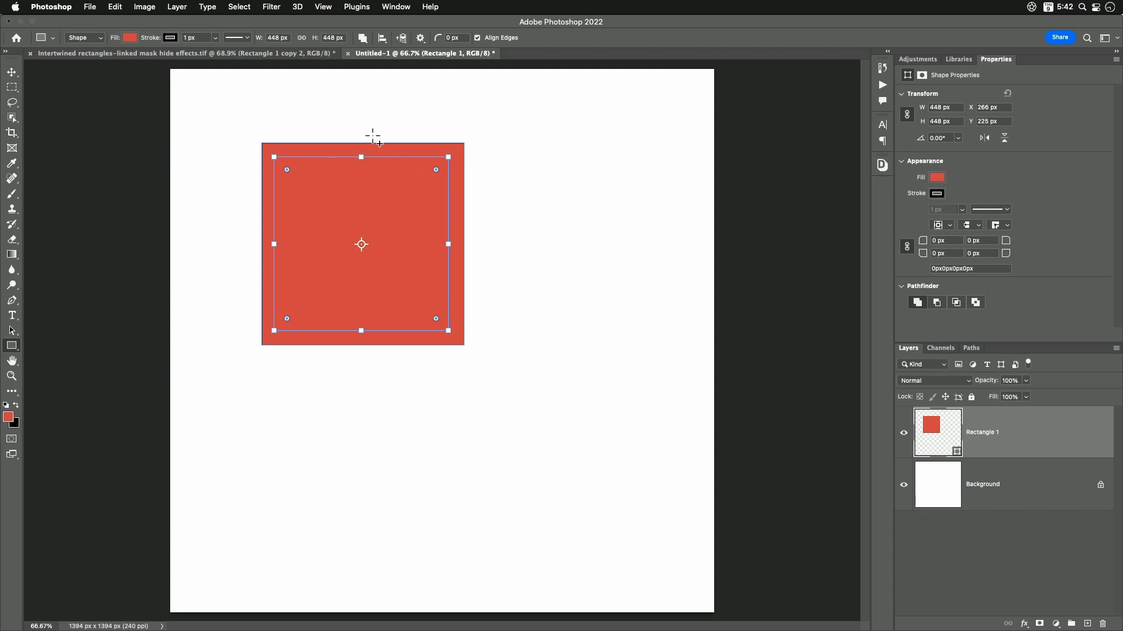
- Cut the inner square out of the red one with Subtract Front Shape and reselect the Rectangle 1 layer
click(363, 39)
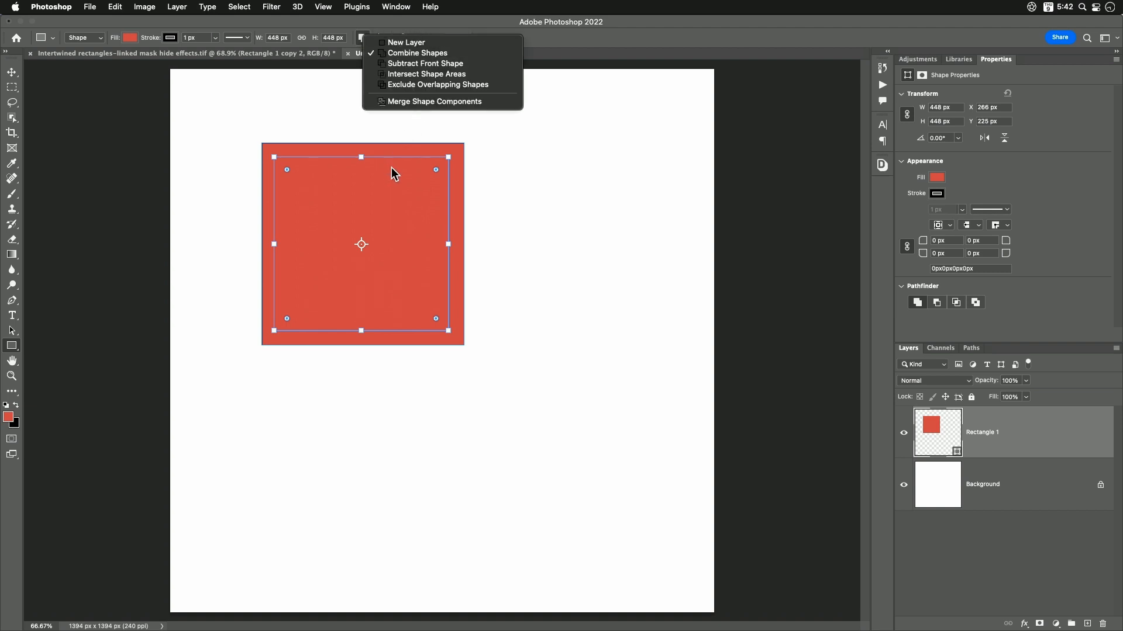
click(412, 64)
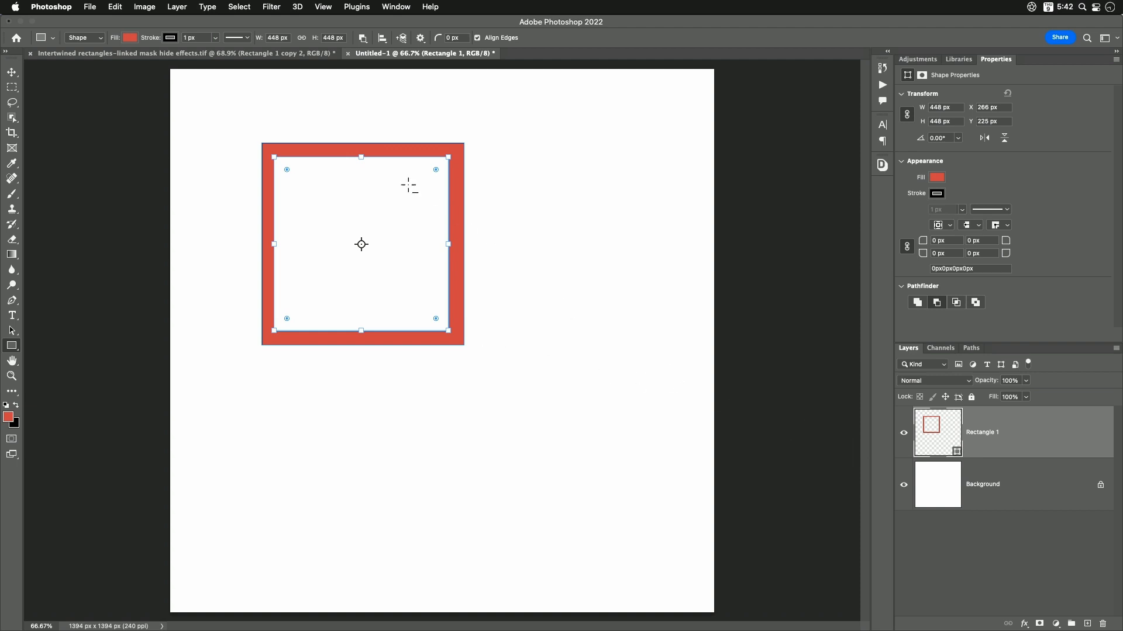
click(999, 492)
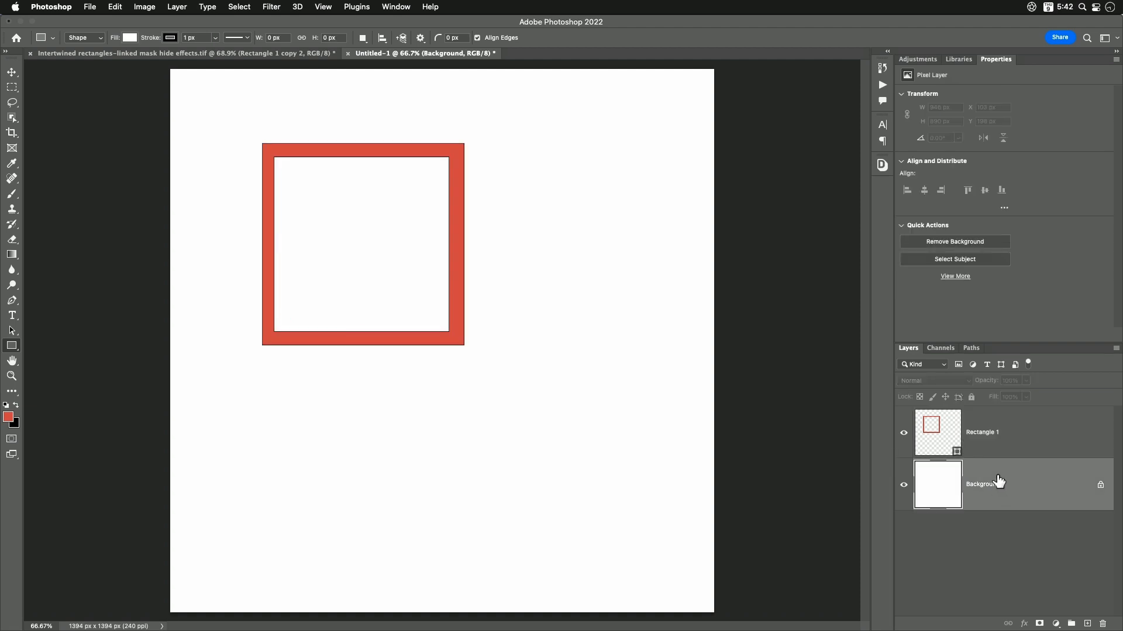
click(986, 437)
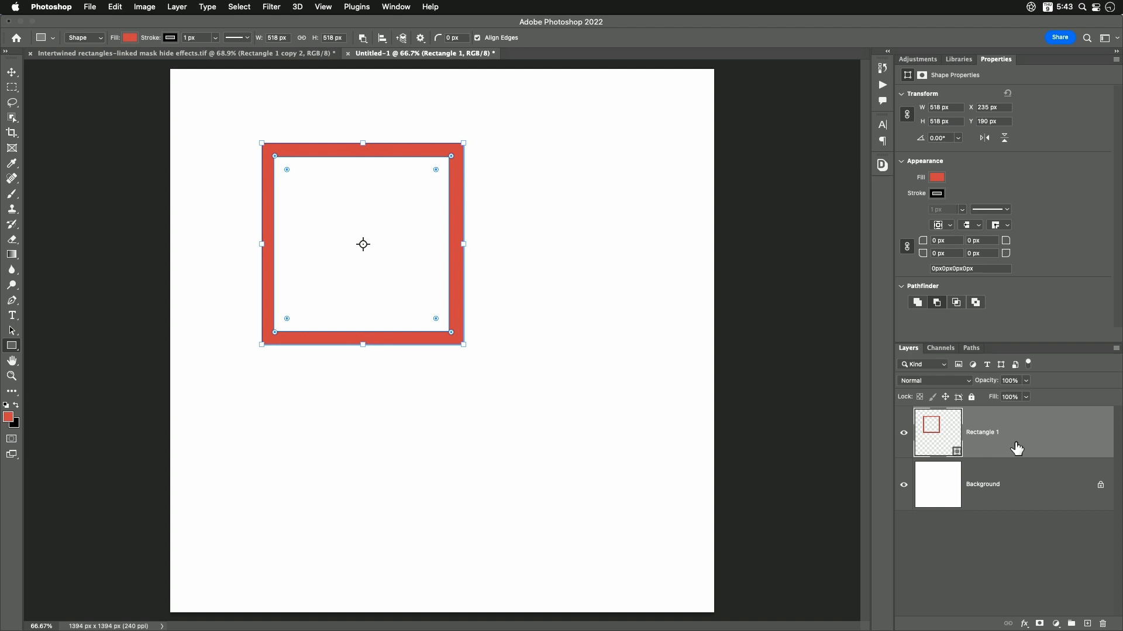
- Duplicate the red frame with Shape Layer Via Copy and move the copy down and to the right so the frames overlap
click(179, 7)
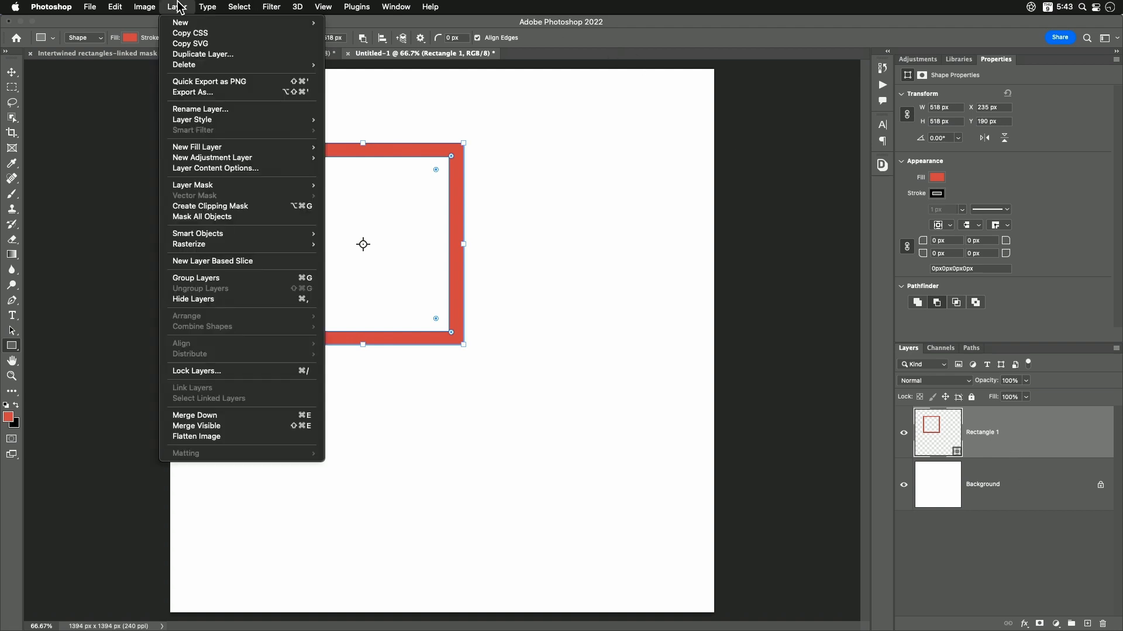
mouse_move(246, 23)
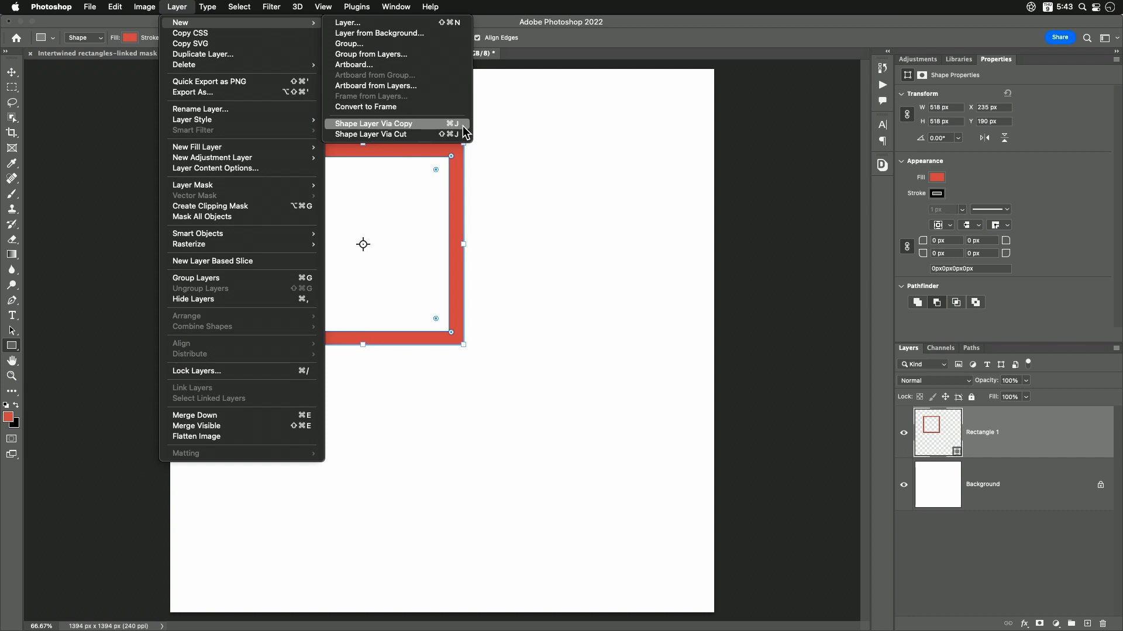
click(424, 125)
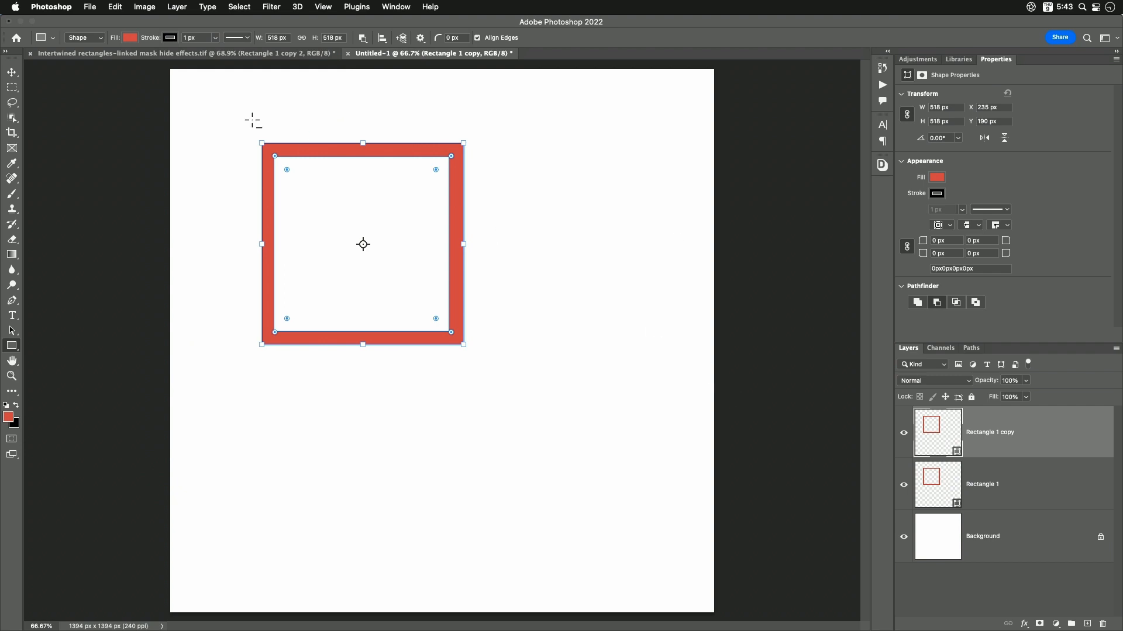
click(18, 72)
drag(404, 220, 510, 288)
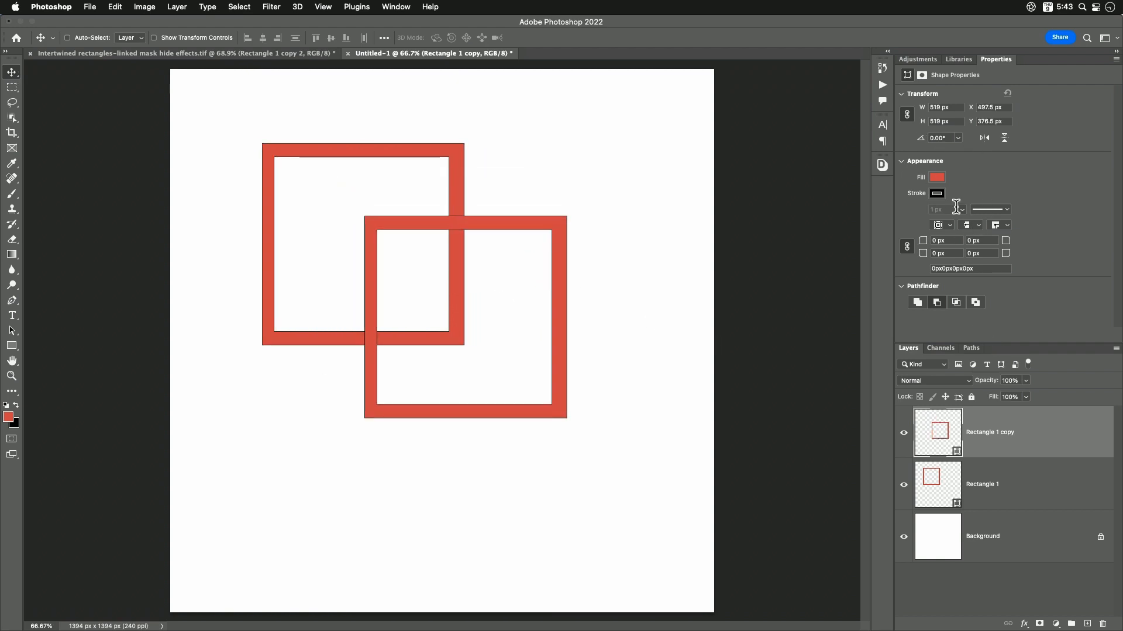
- Change the fill of the copied frame to the yellow swatch from the recently used colors
click(935, 177)
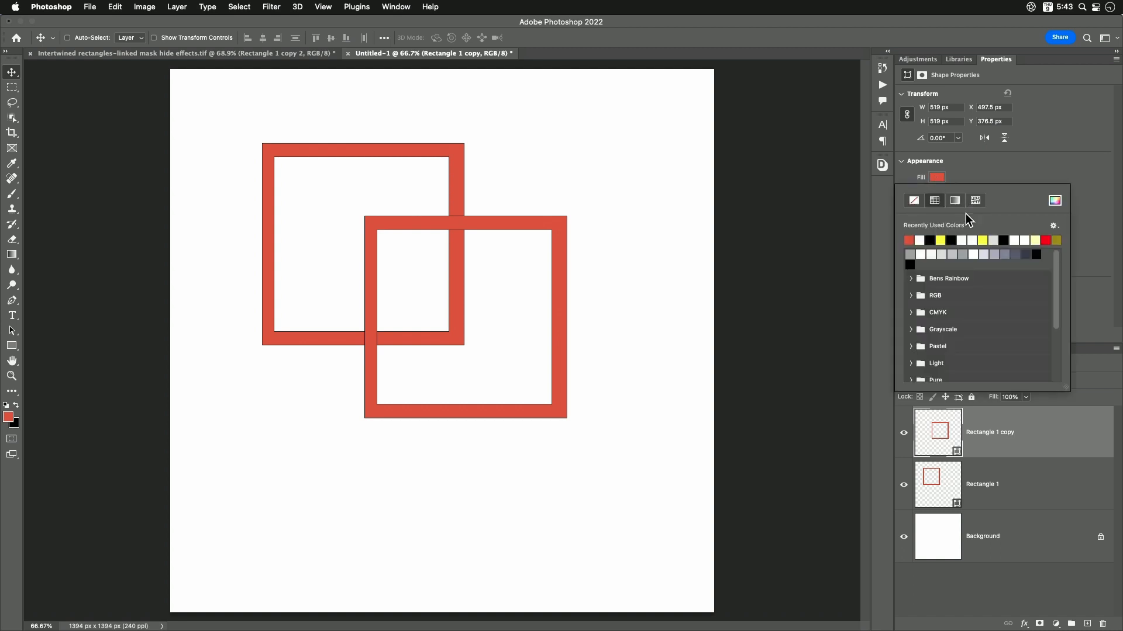
click(982, 240)
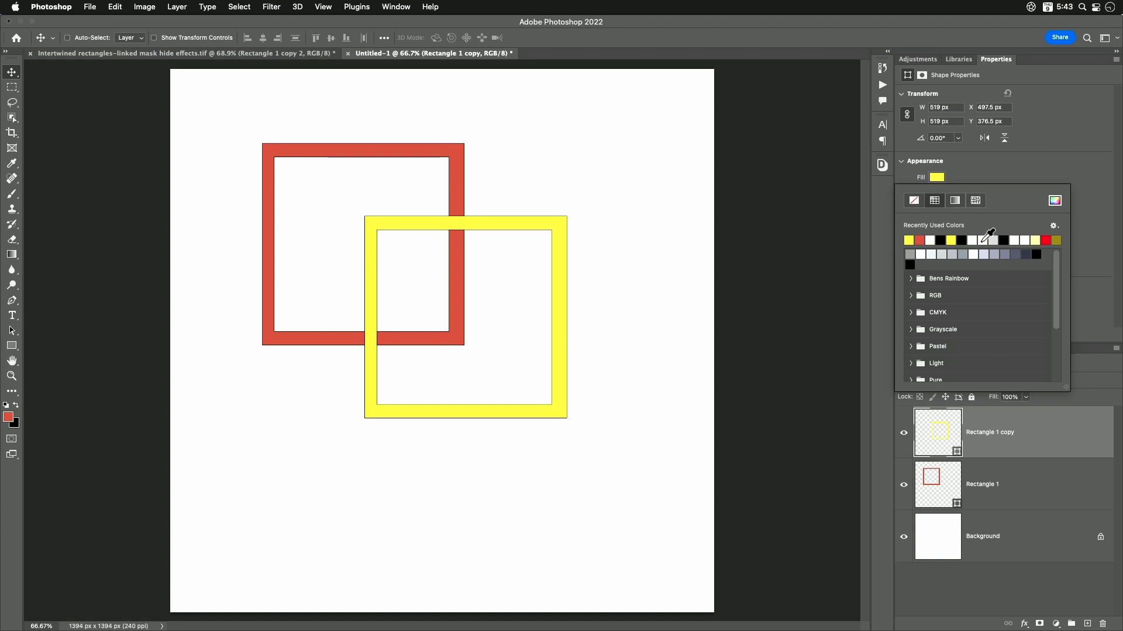
click(1044, 155)
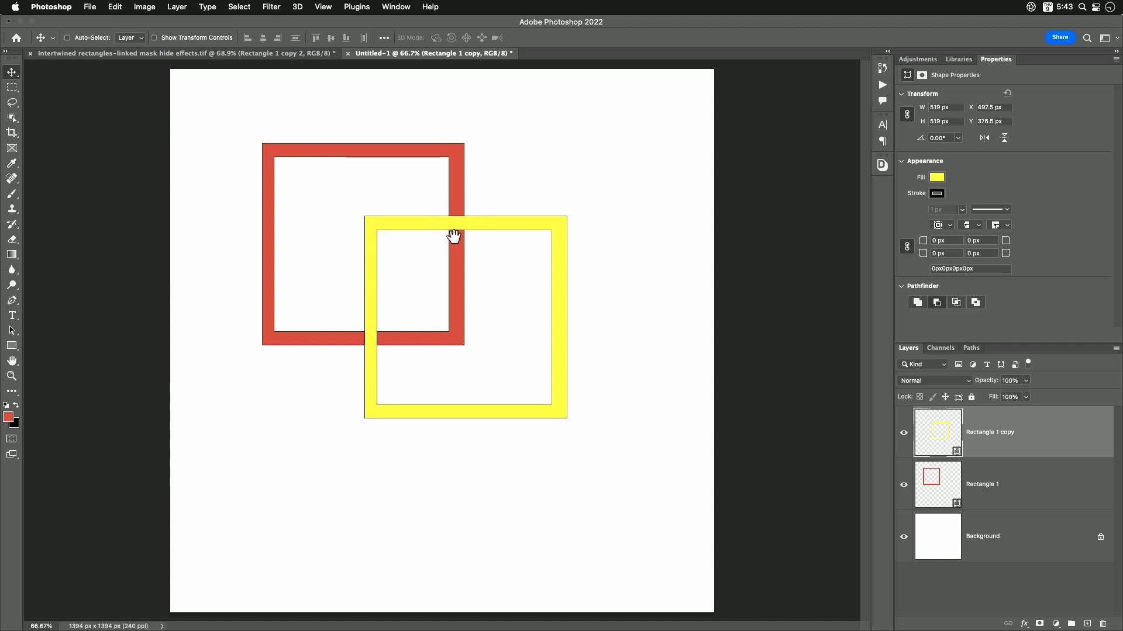
- Add a layer mask to the yellow frame's layer and load the red frame's outline as a selection
click(1040, 624)
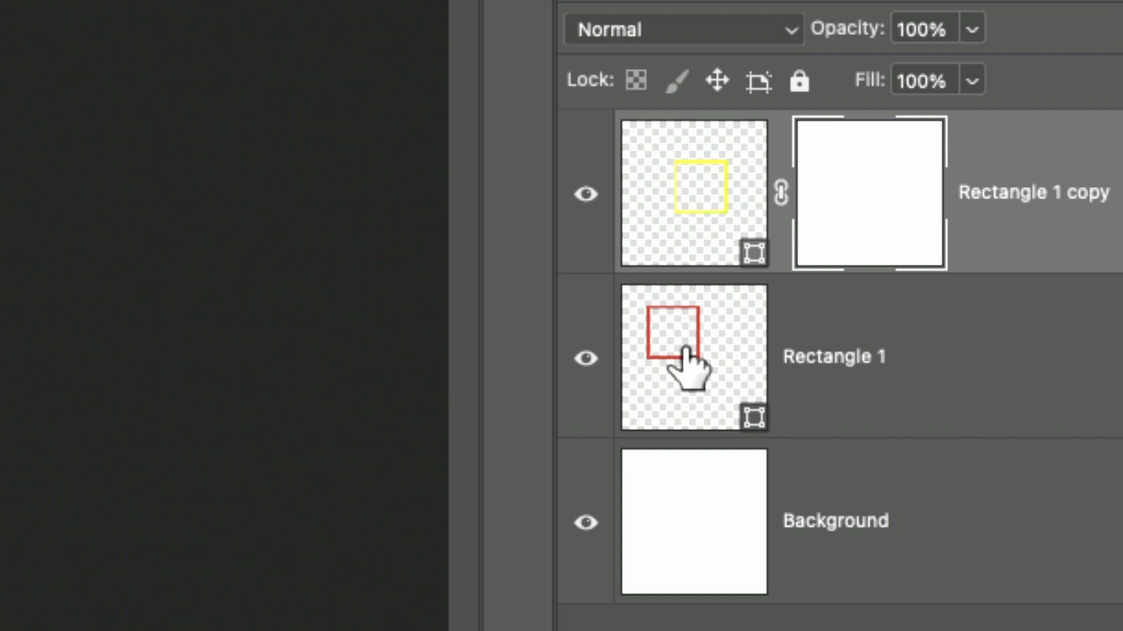
mouse_move(686, 350)
mouse_down()
mouse_move(701, 351)
mouse_move(697, 365)
mouse_move(682, 340)
mouse_move(662, 342)
mouse_move(725, 383)
mouse_move(729, 345)
mouse_move(689, 360)
mouse_move(674, 334)
mouse_up()
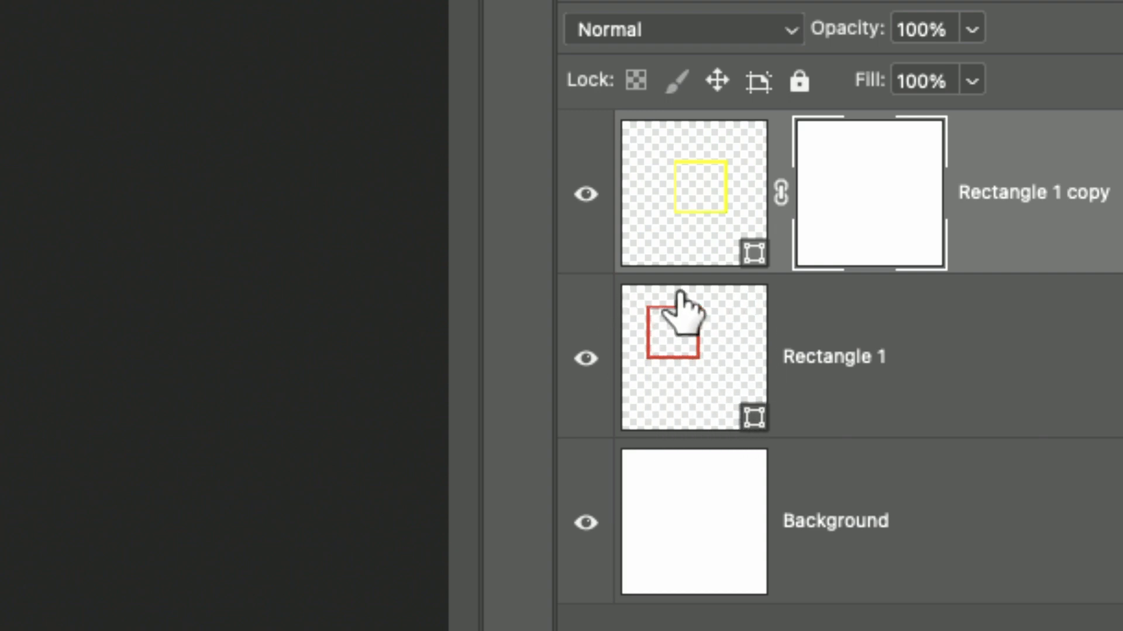
drag(672, 339, 692, 328)
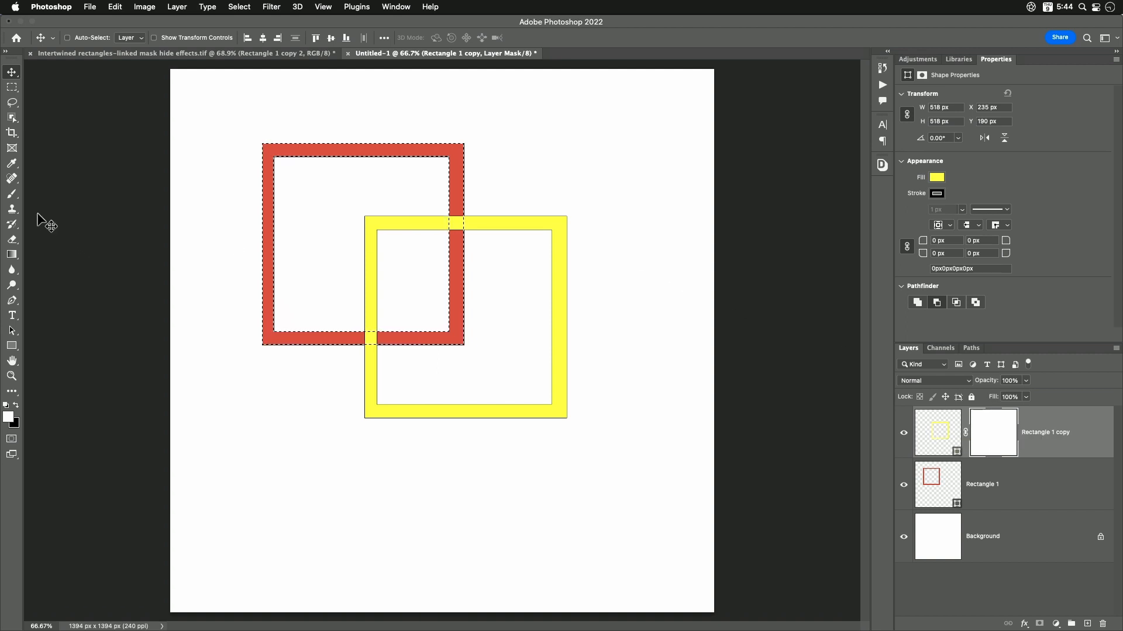
- Paint black on the mask with the Brush over the upper-right overlap to hide the yellow there, and clear the selection
click(10, 194)
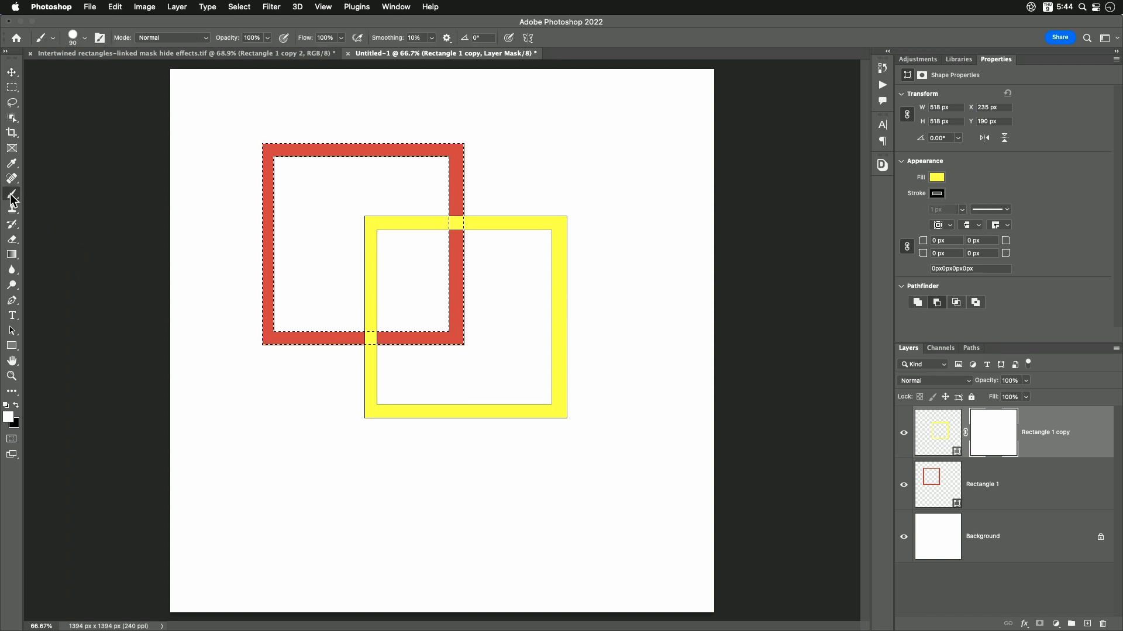
click(17, 405)
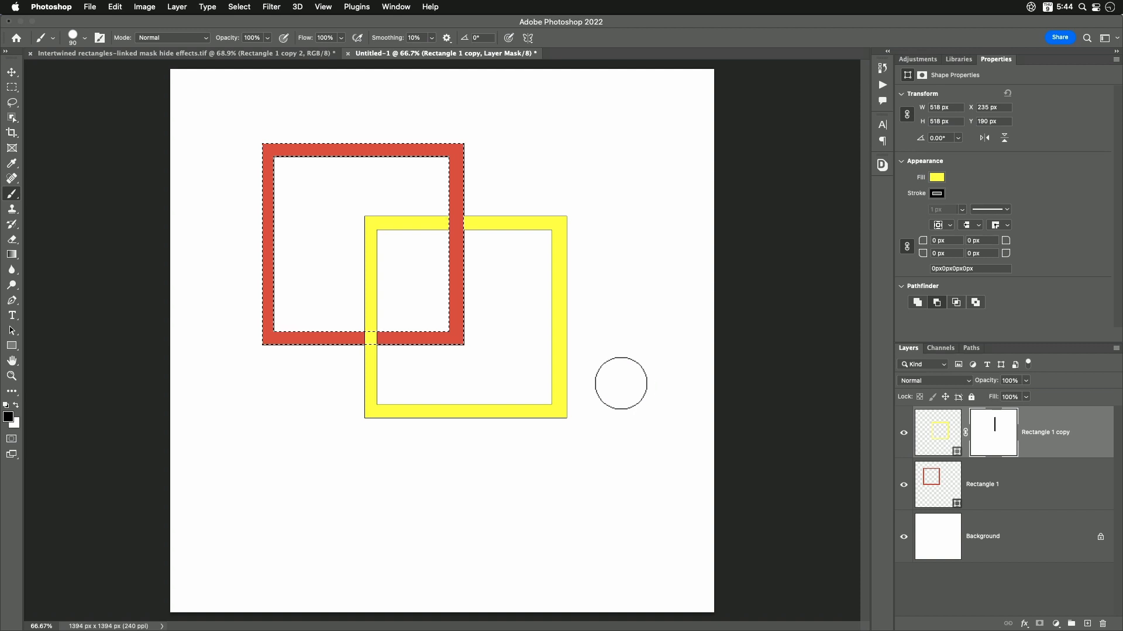
click(239, 6)
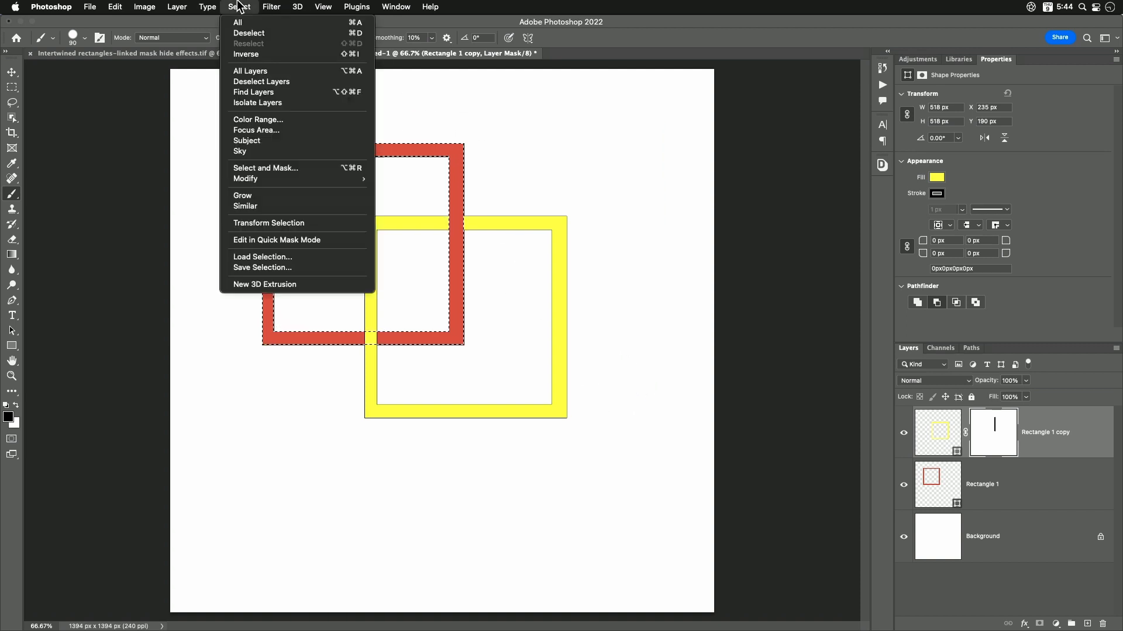
click(240, 32)
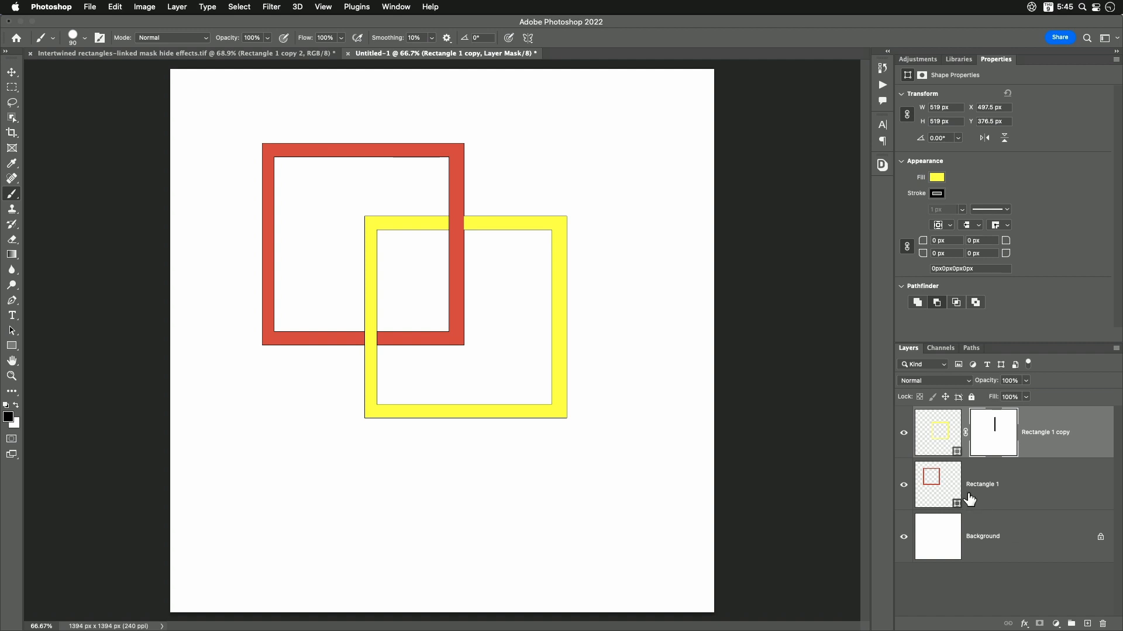
- Add a Gradient Overlay with the Gray, White gradient in Multiply mode to the yellow frame's layer, inspecting it in the Gradient Editor
click(938, 434)
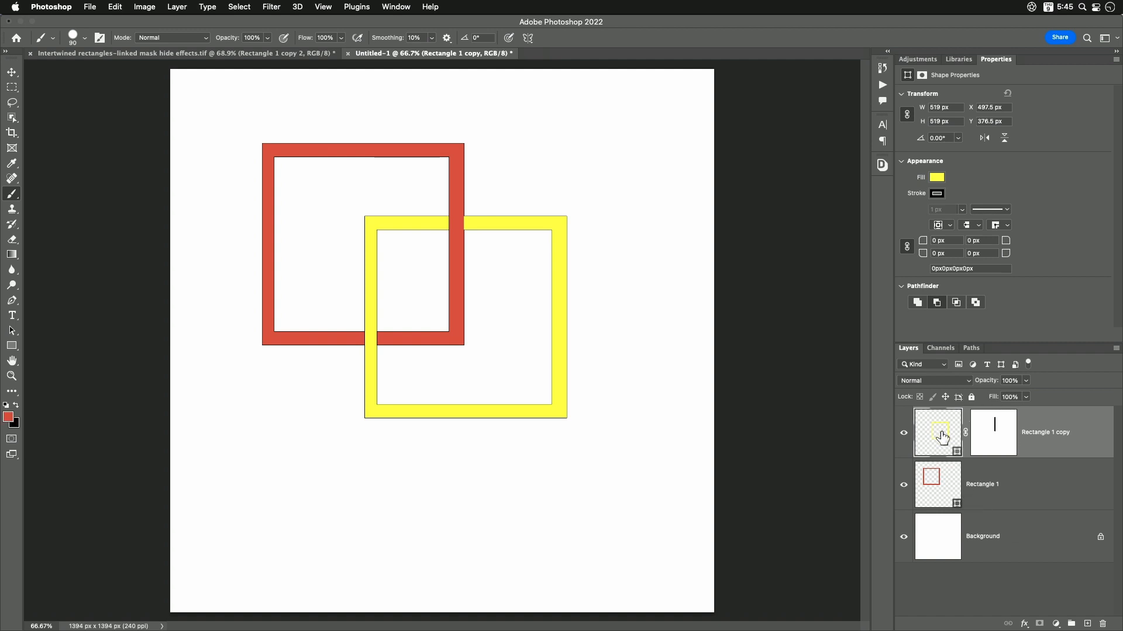
click(1024, 624)
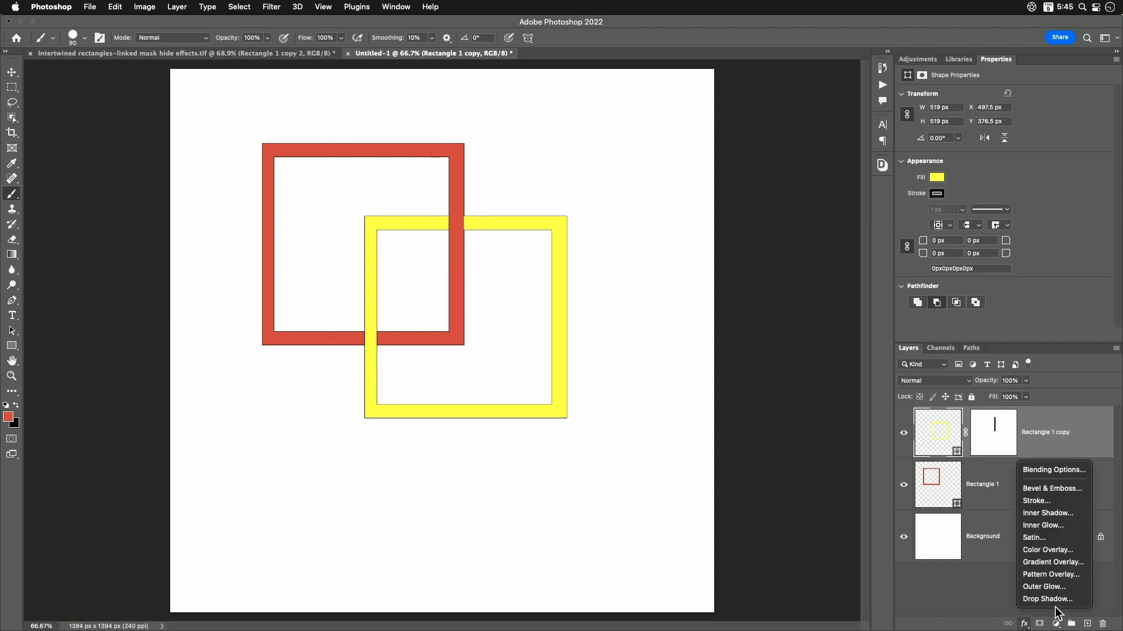
click(1076, 563)
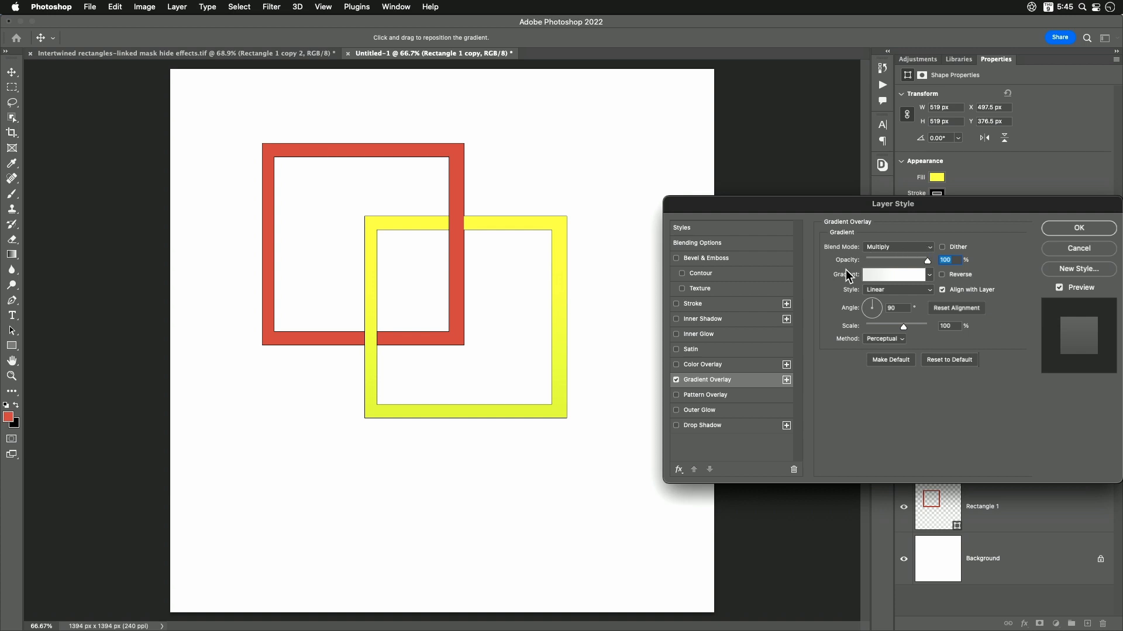
click(929, 275)
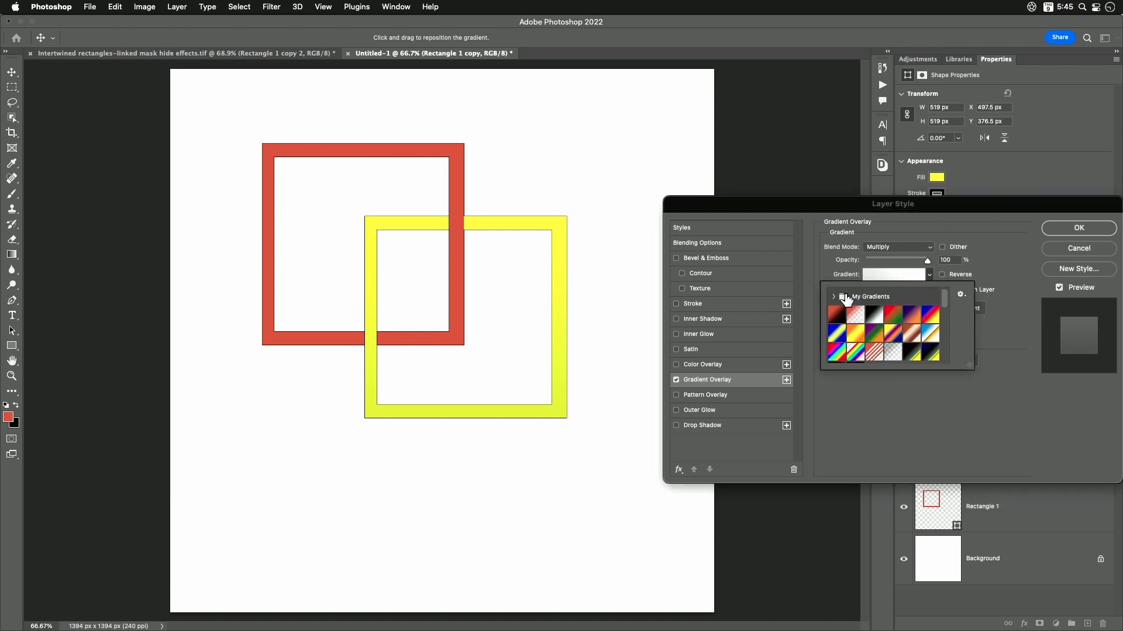
click(911, 411)
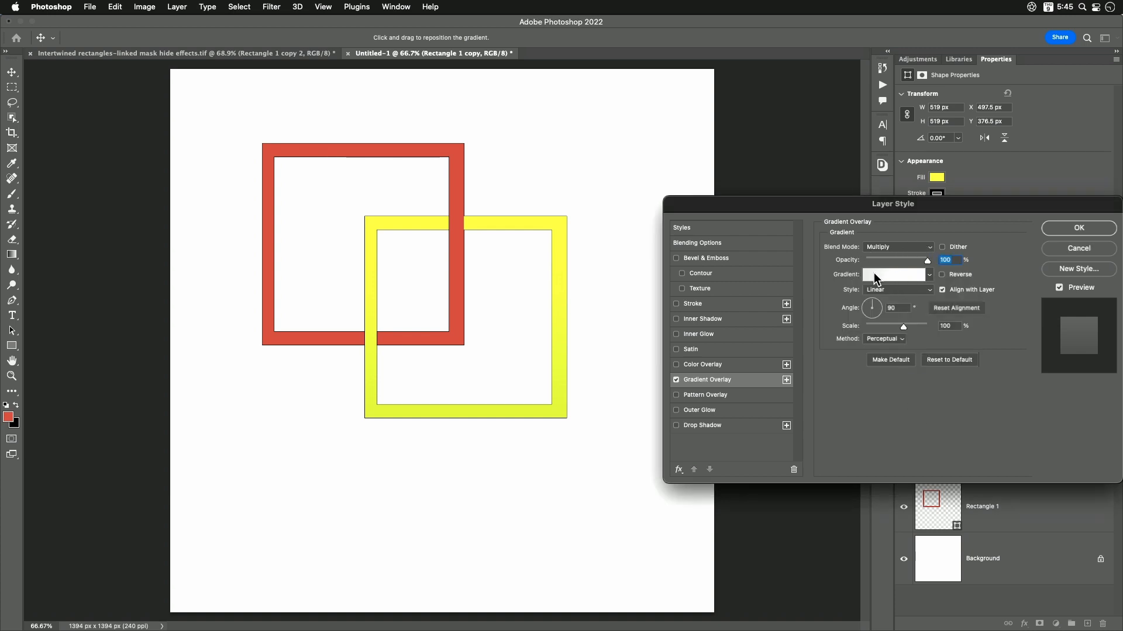
click(887, 272)
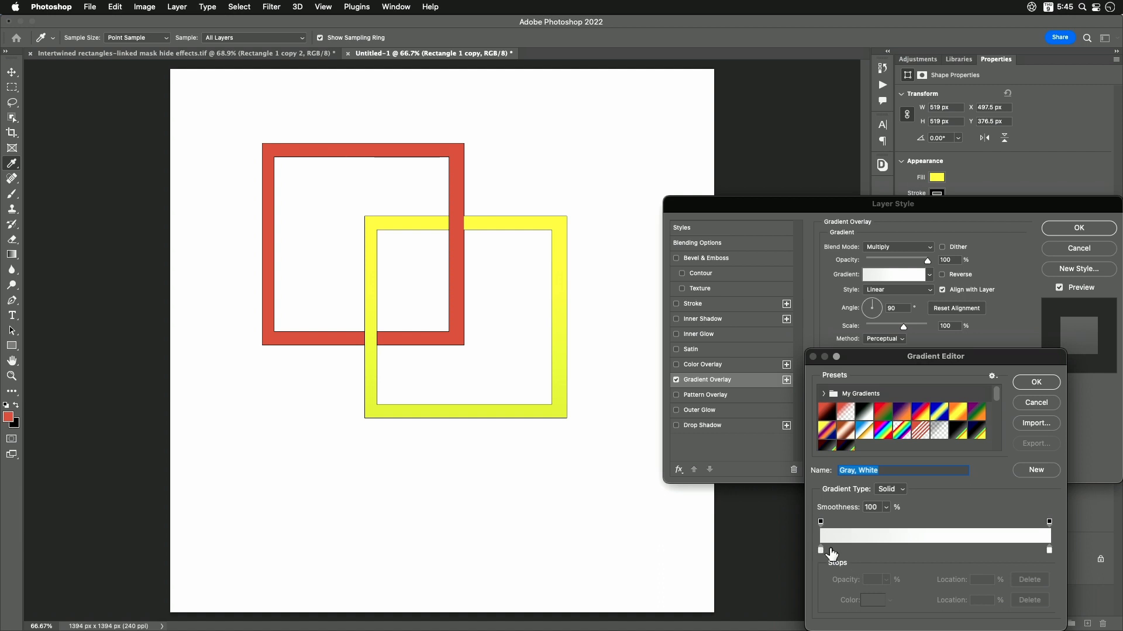
click(1034, 382)
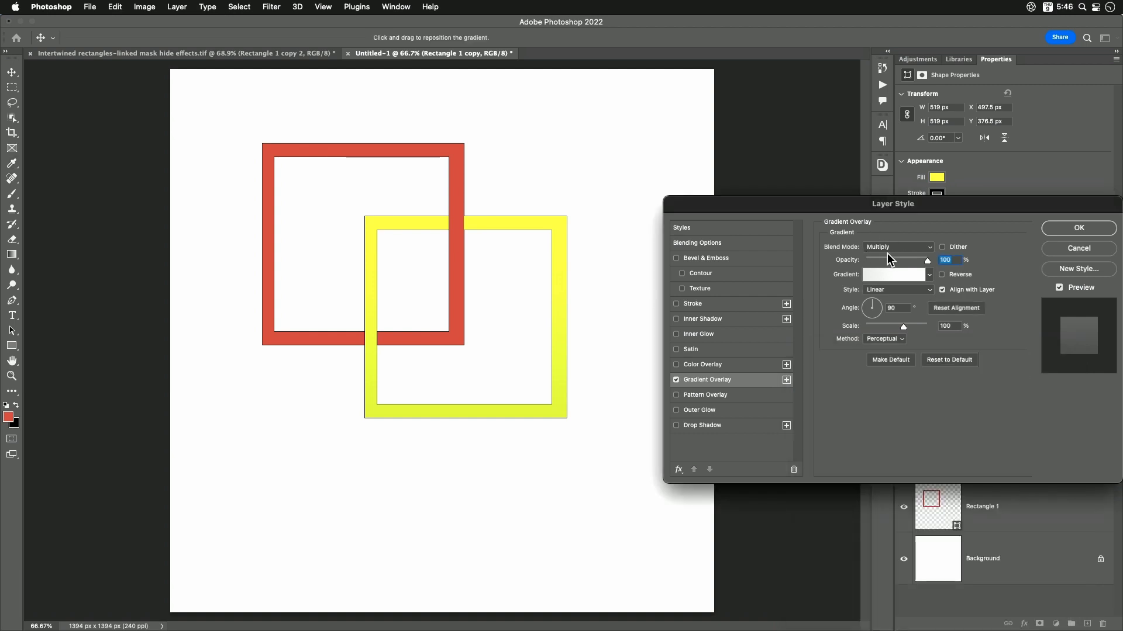
- Compare the yellow frame with and without the overlay preview, and apply the Gradient Overlay with its gradient reversed
click(1059, 288)
click(1059, 288)
click(1059, 288)
click(1059, 288)
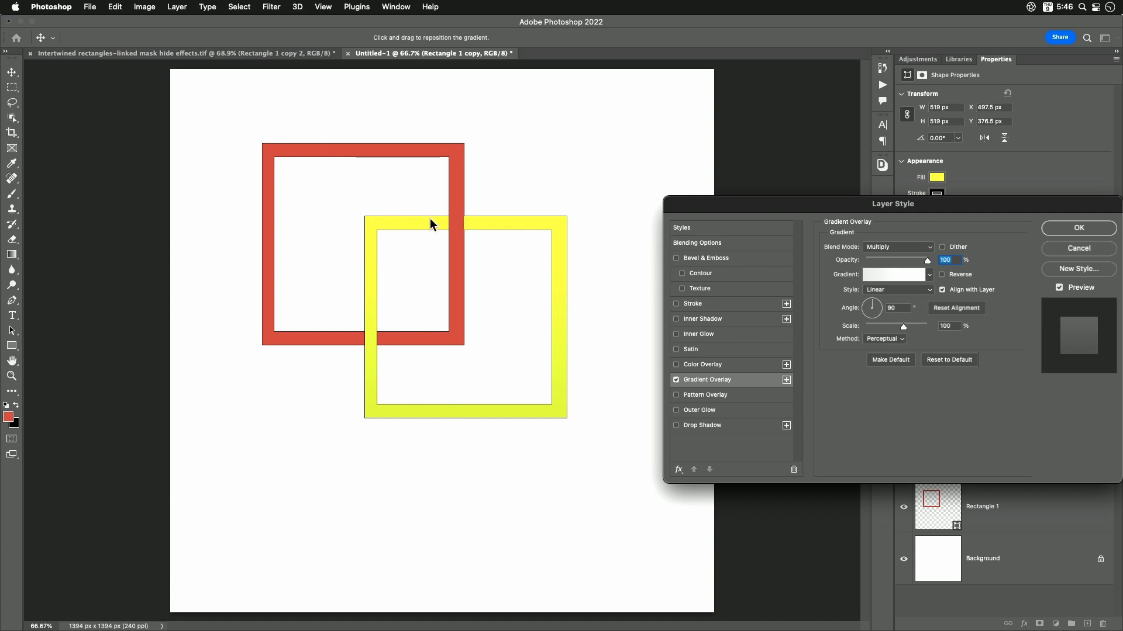
click(944, 275)
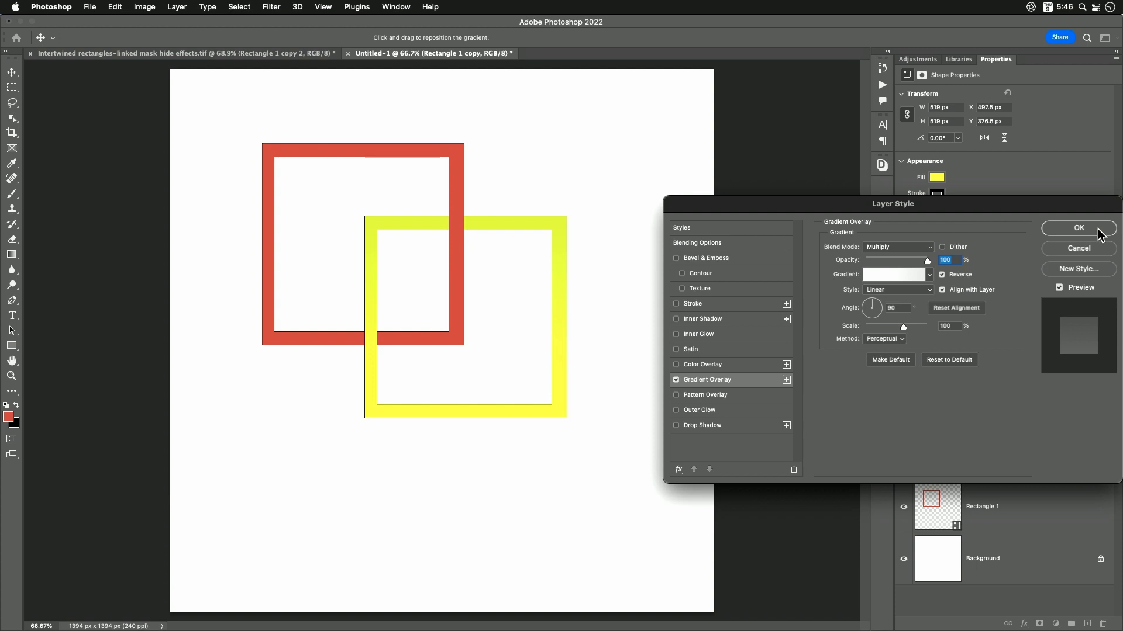
click(1079, 228)
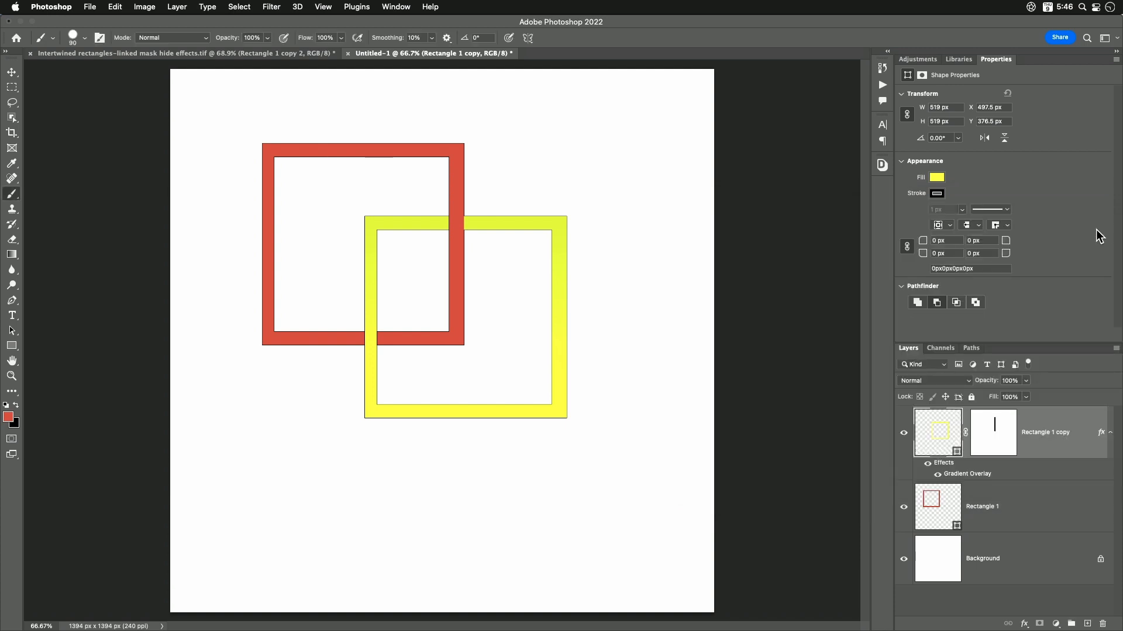
- Add a Multiply Gradient Overlay at 90° to the red frame's layer with Reverse turned off
click(937, 505)
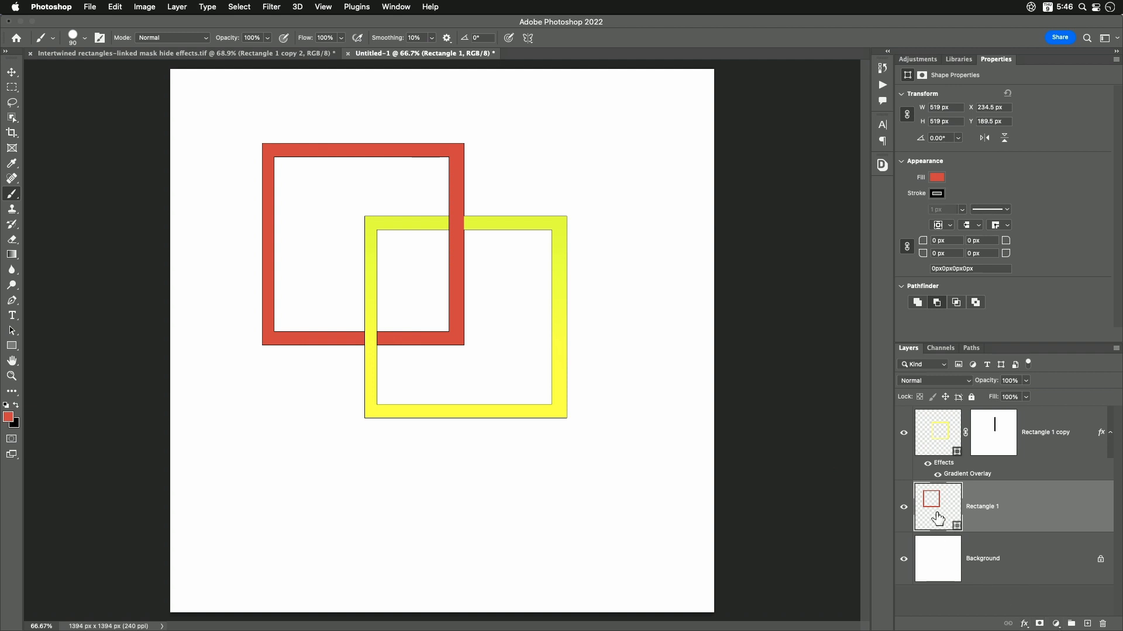
click(1023, 624)
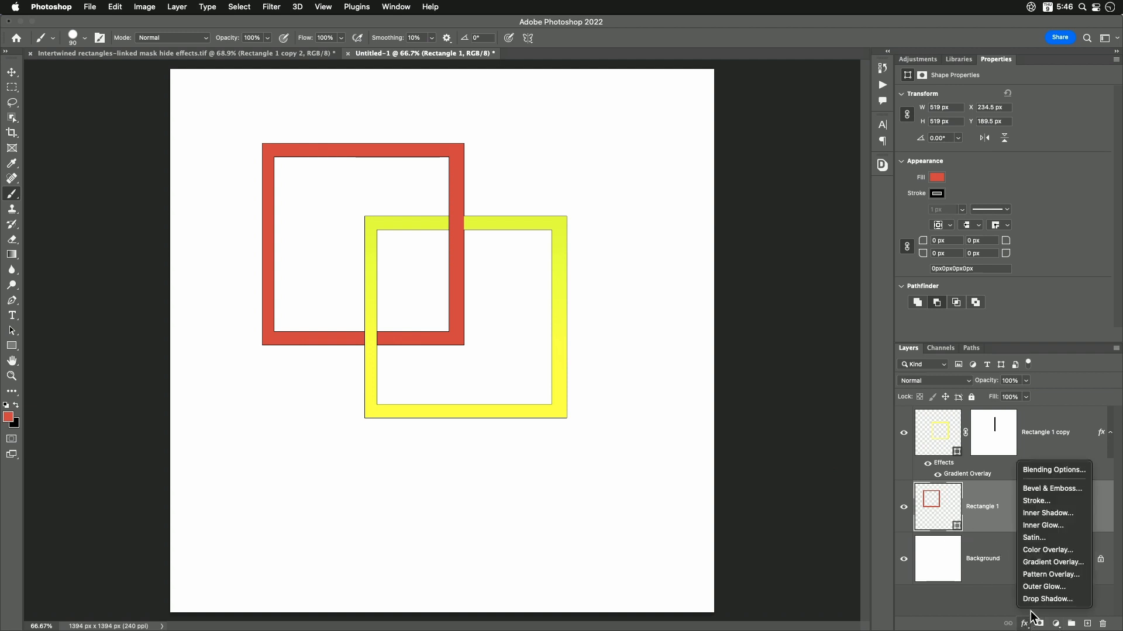
click(1054, 563)
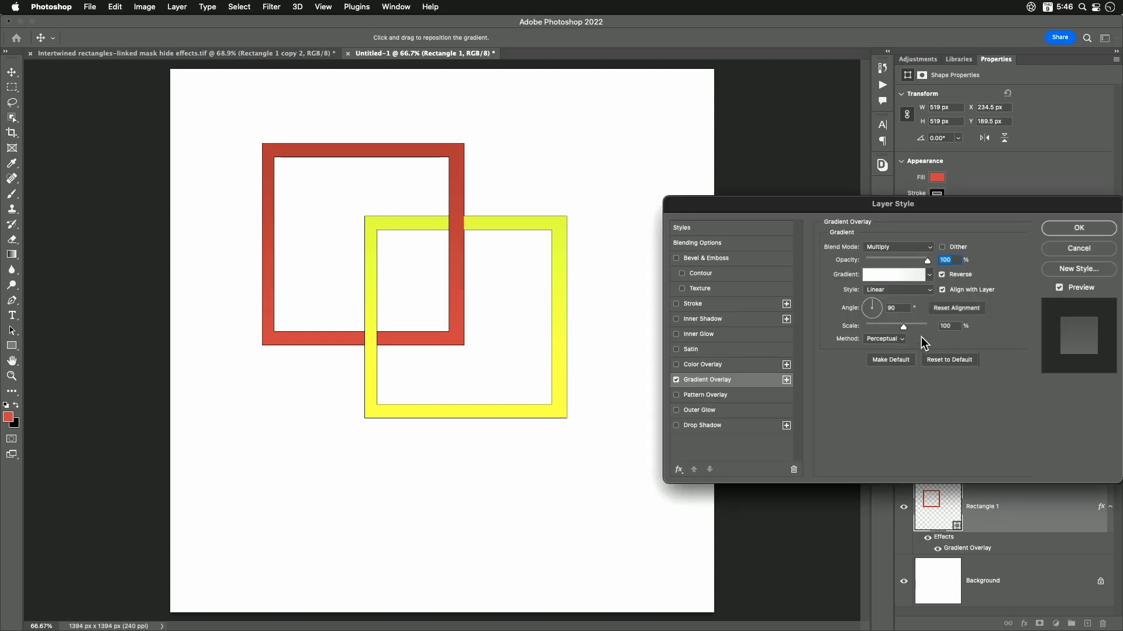
click(940, 275)
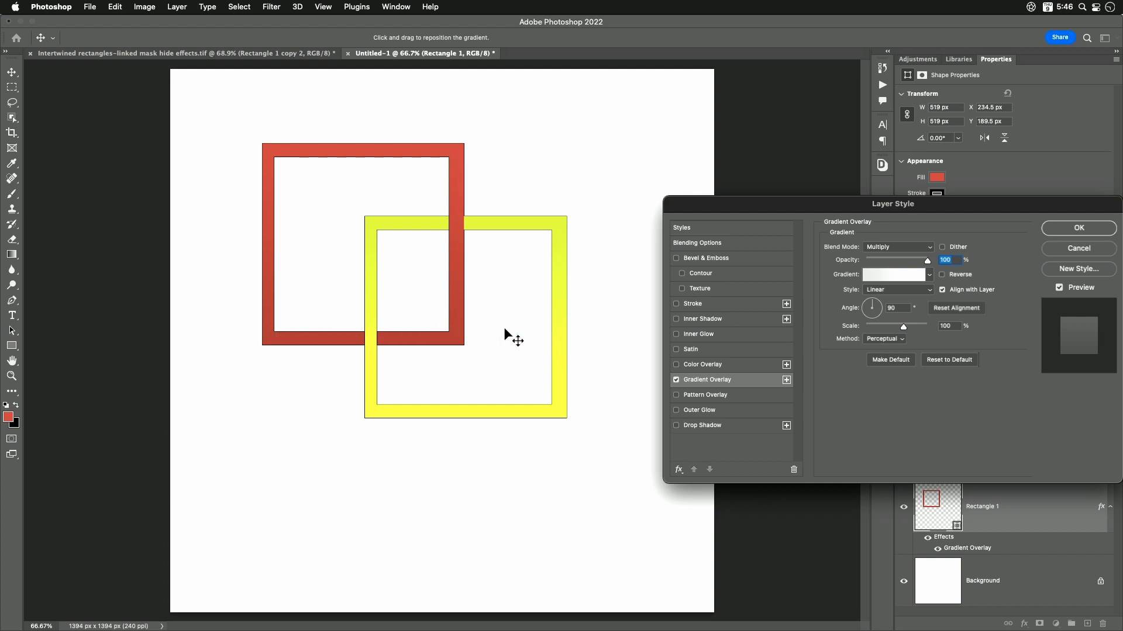
click(1079, 228)
key(b)
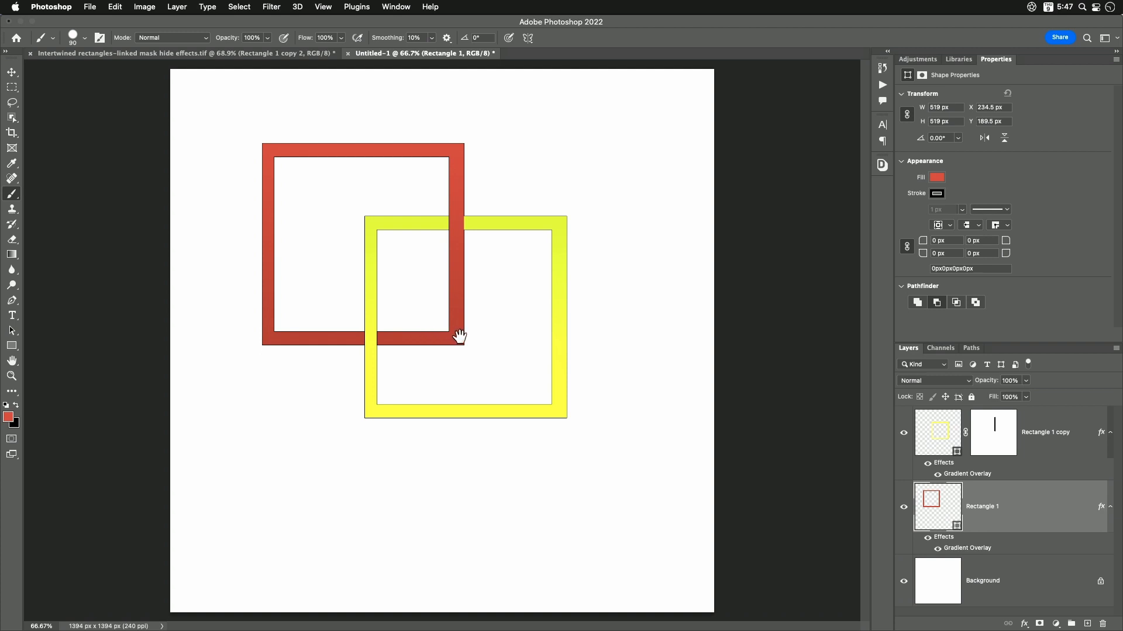
- Add a Drop Shadow to the yellow frame's layer with opacity 34%, angle 126°, distance 15 px and size 13 px
click(939, 435)
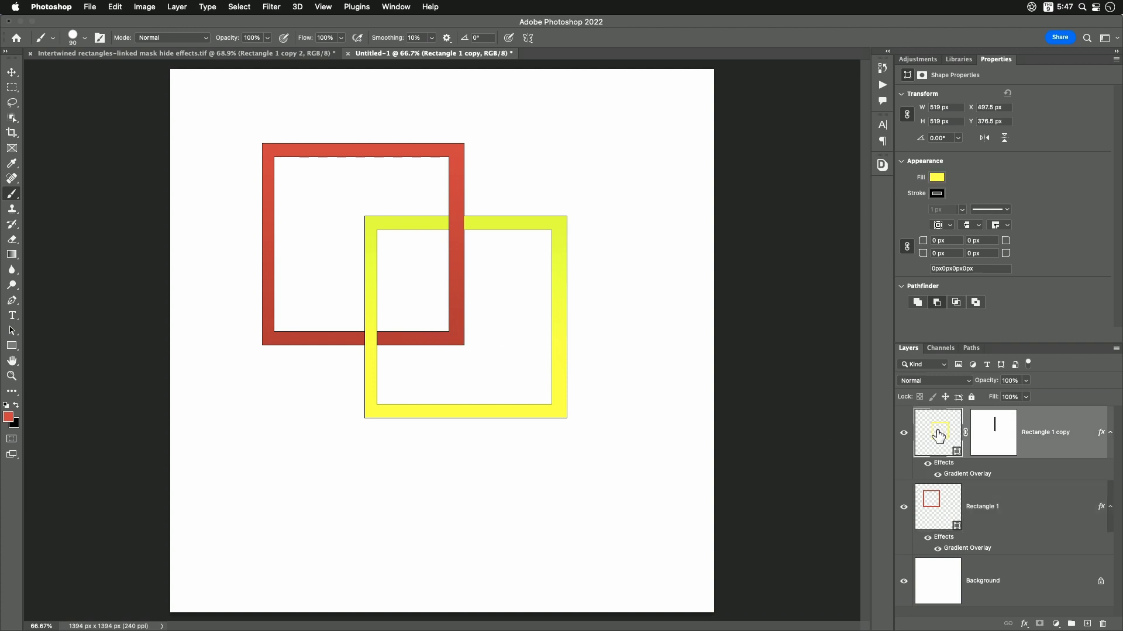
click(1023, 623)
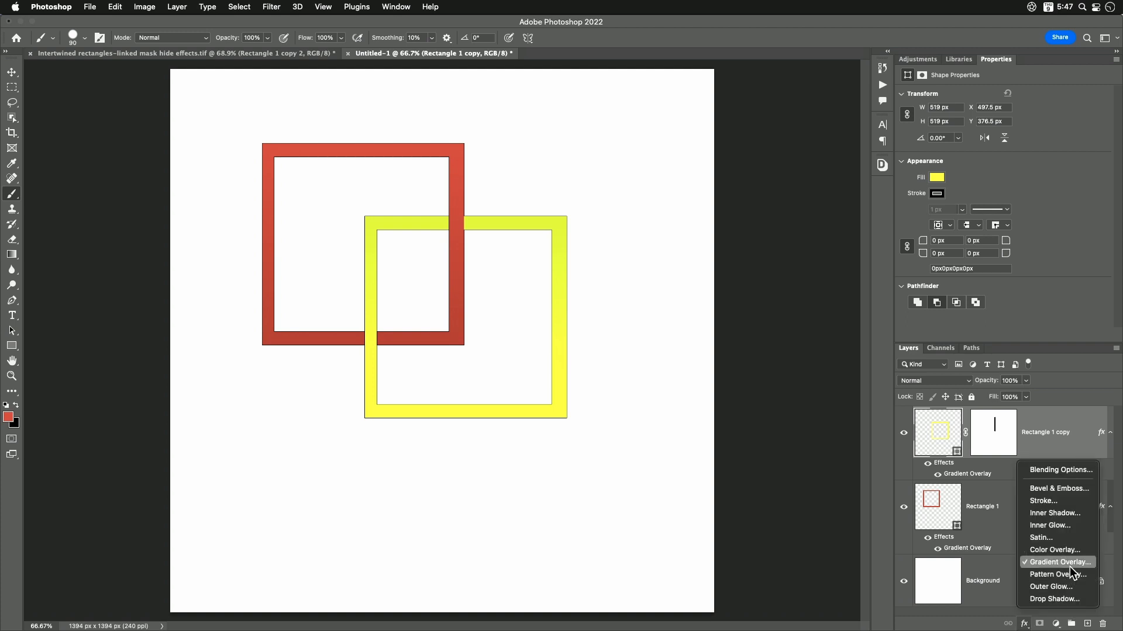
click(1054, 599)
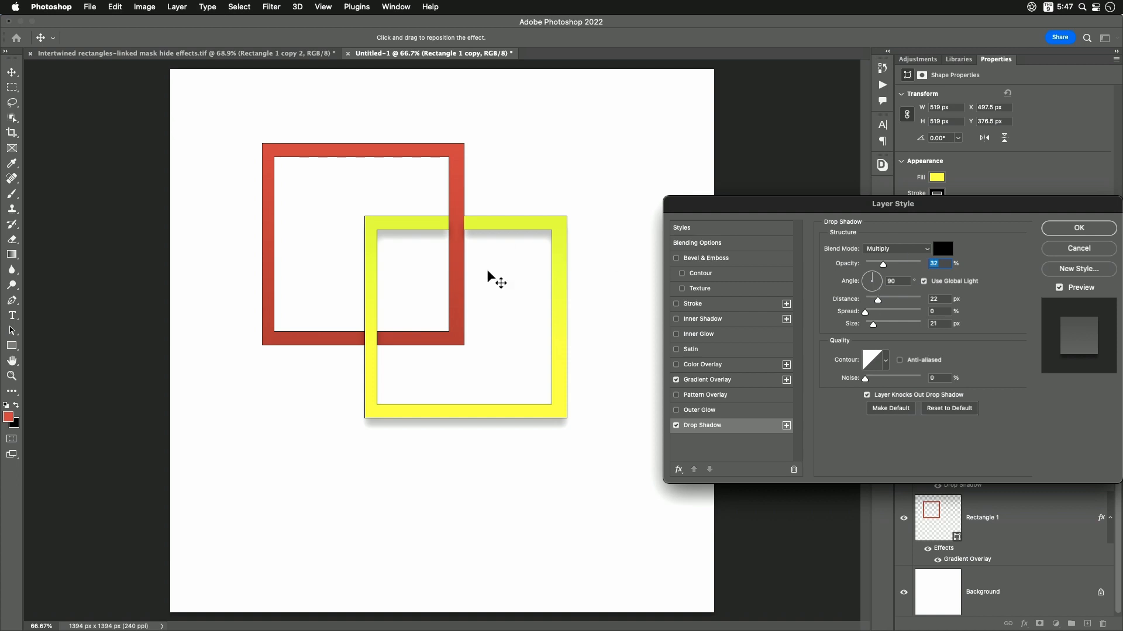
mouse_move(480, 286)
mouse_down()
mouse_move(508, 276)
mouse_move(482, 279)
mouse_up()
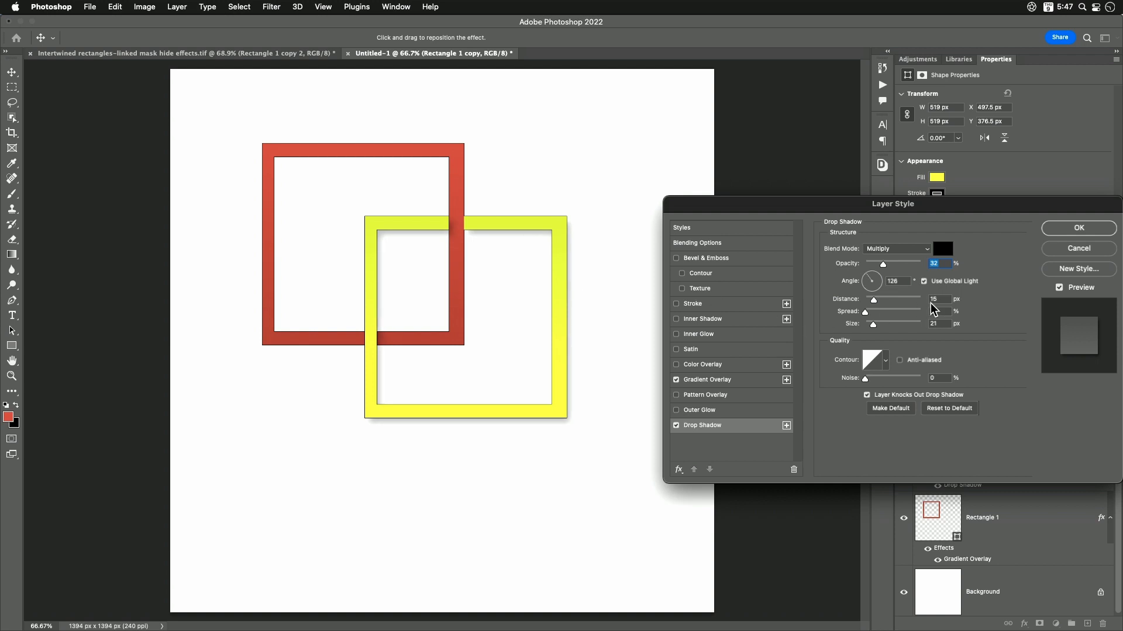
drag(883, 265, 884, 264)
drag(873, 326, 872, 325)
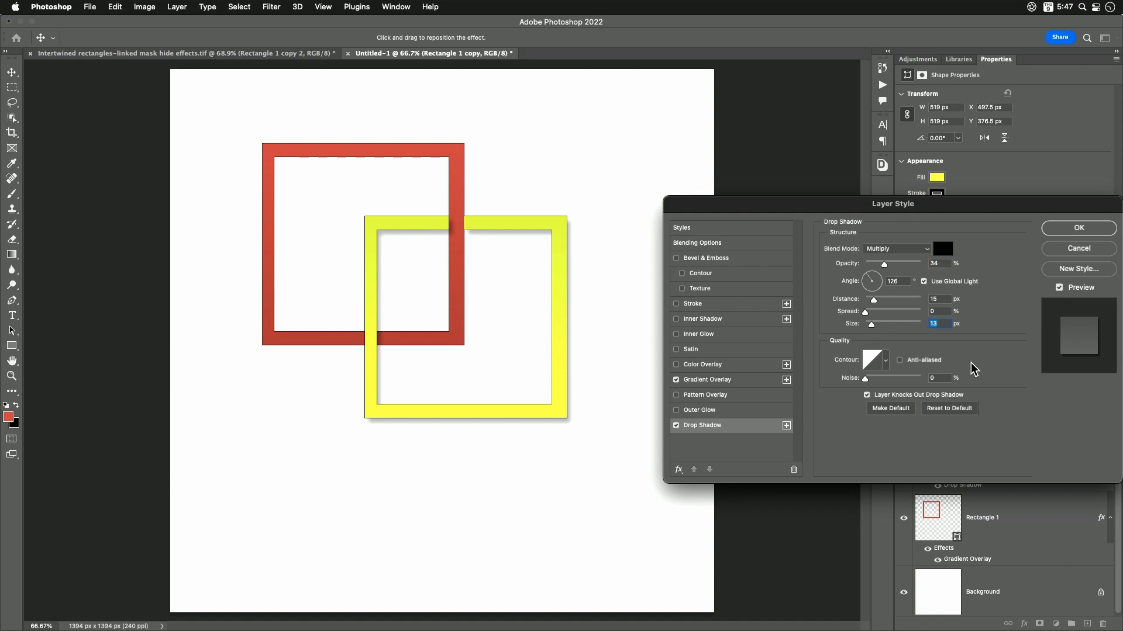
click(1079, 231)
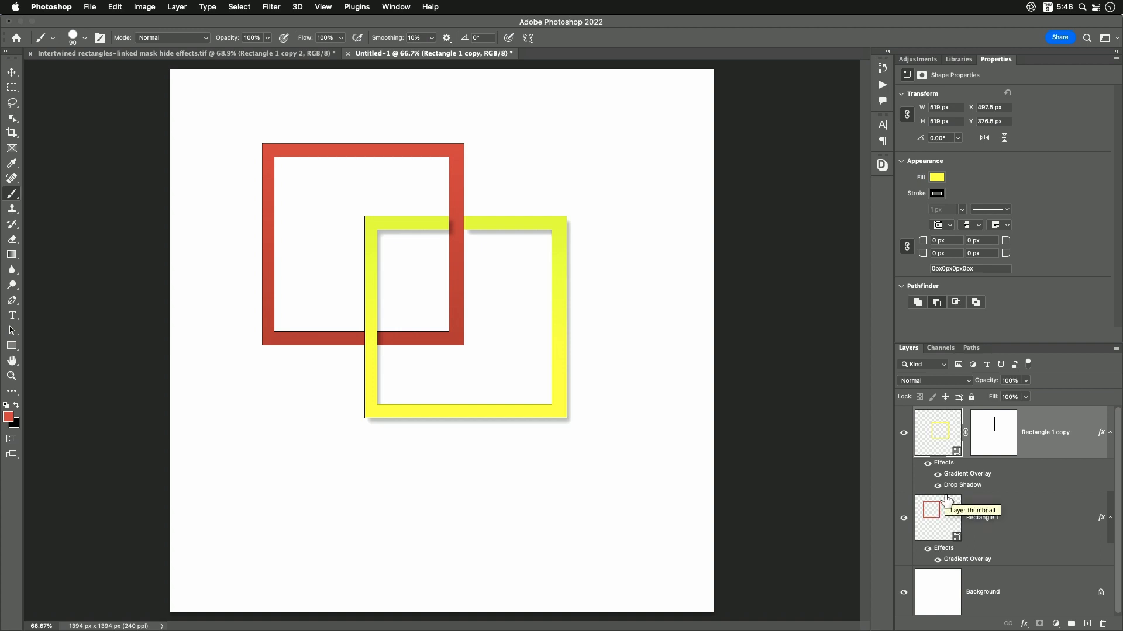
- Turn on Layer Mask Hides Effects for the yellow frame's layer, hiding the red frame's layer meanwhile and showing it again
click(904, 519)
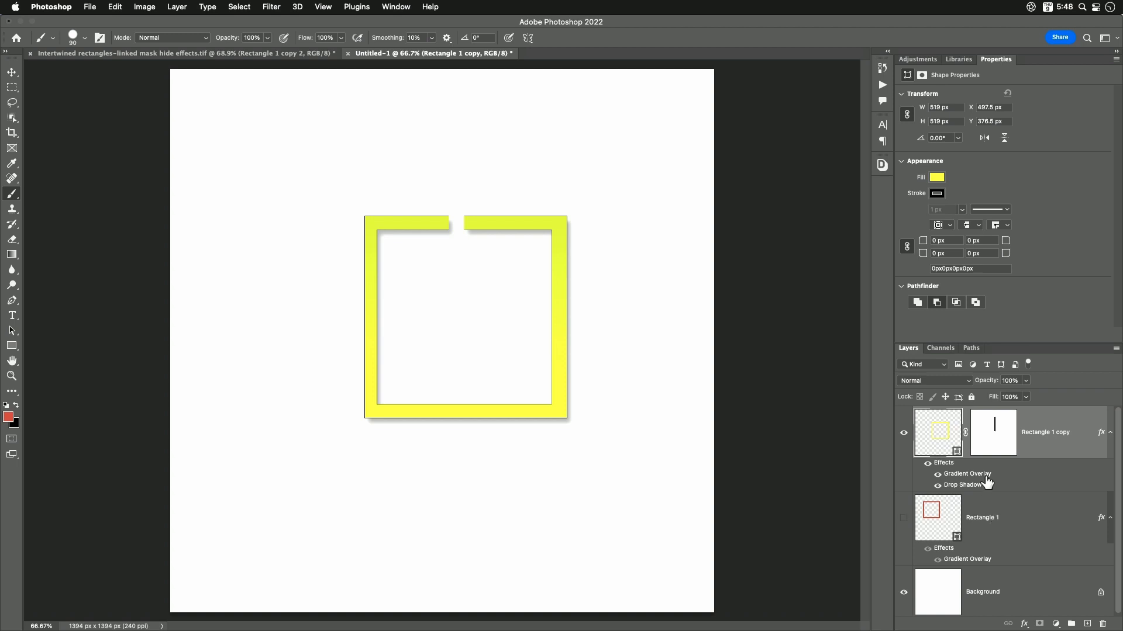
click(996, 440)
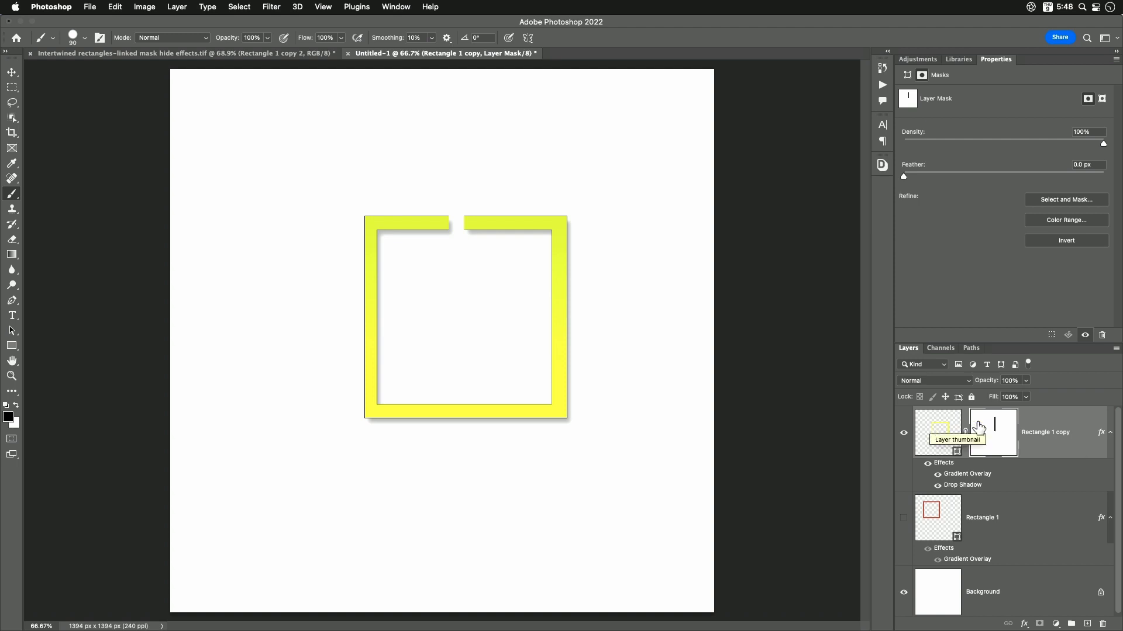
click(1024, 624)
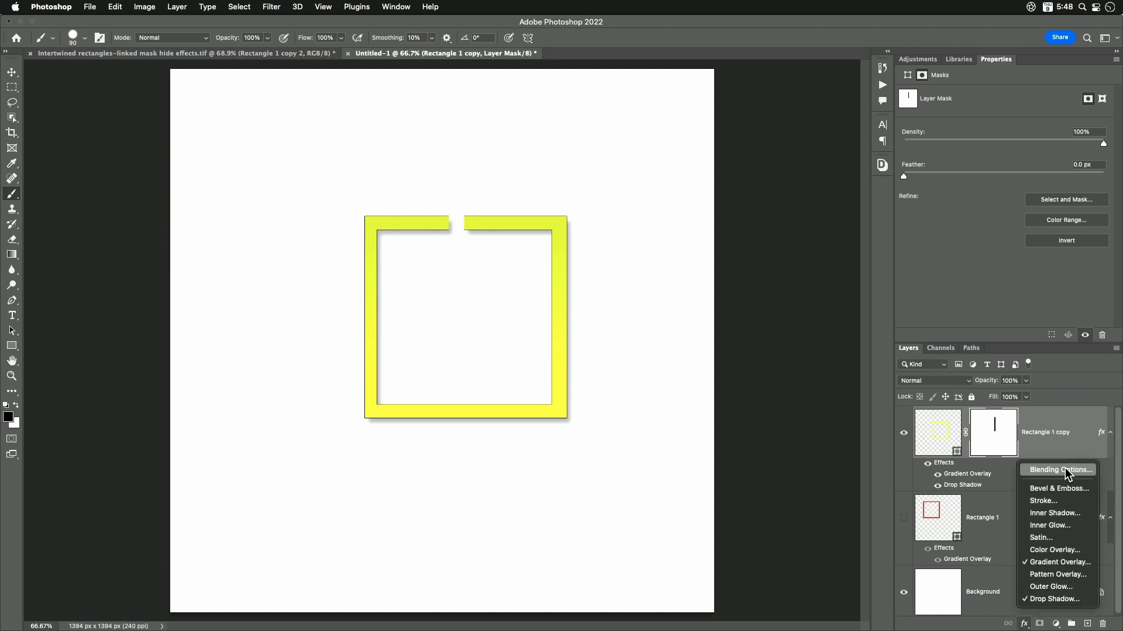
click(1060, 470)
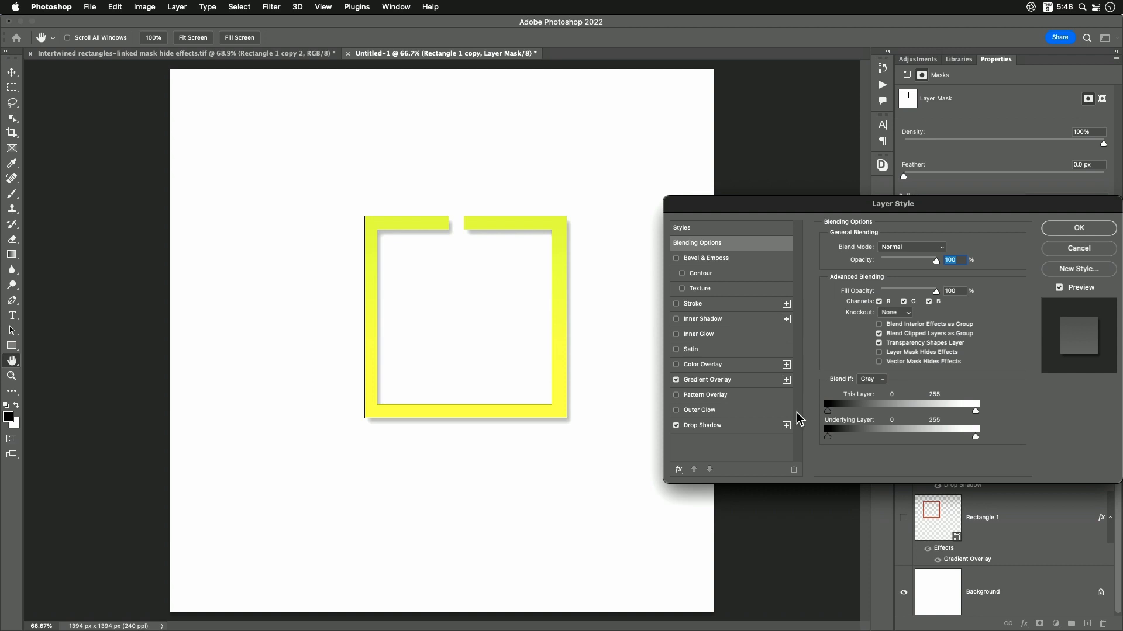
click(878, 353)
click(1079, 227)
key(b)
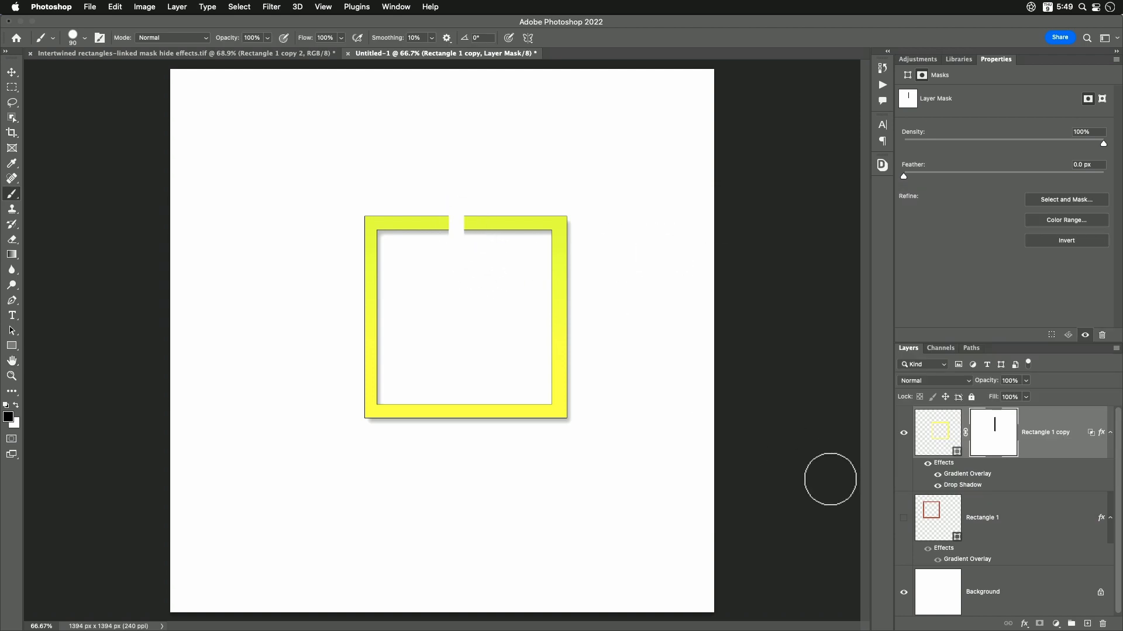
click(904, 518)
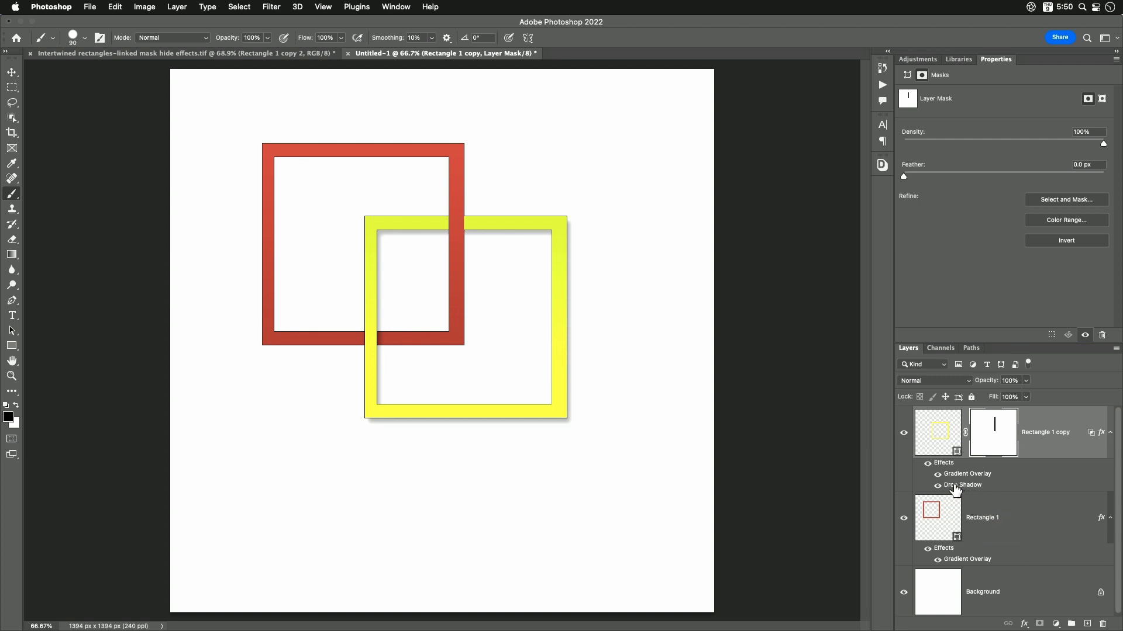
- Copy the yellow frame's Drop Shadow effect to the red frame's layer and collapse both layers' effects lists
drag(956, 489, 992, 532)
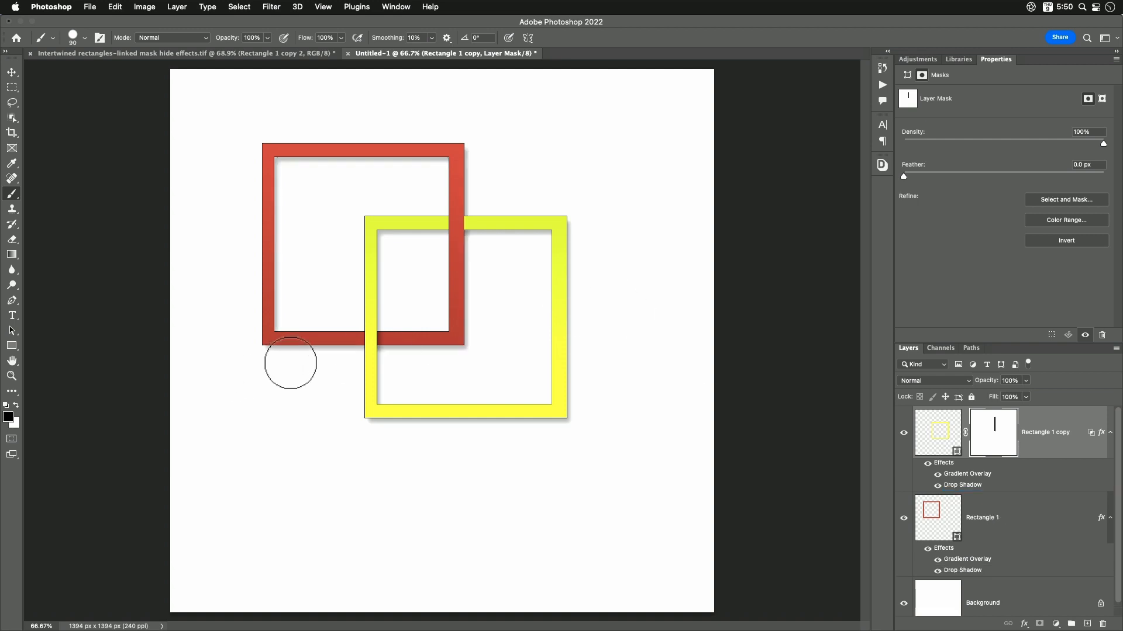
key(h)
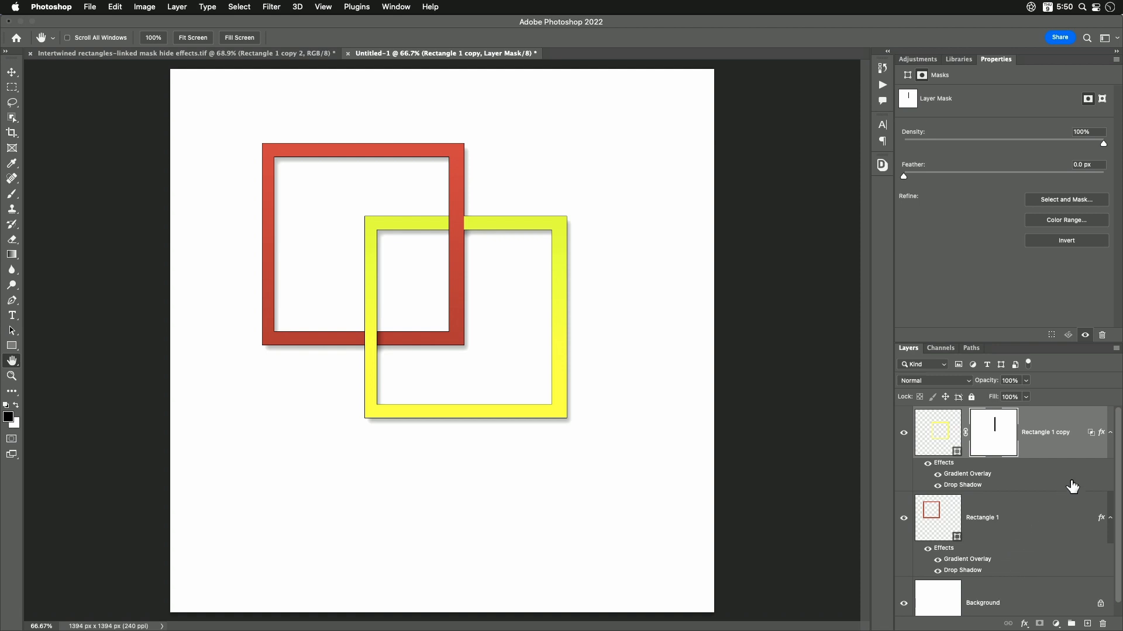
click(1110, 434)
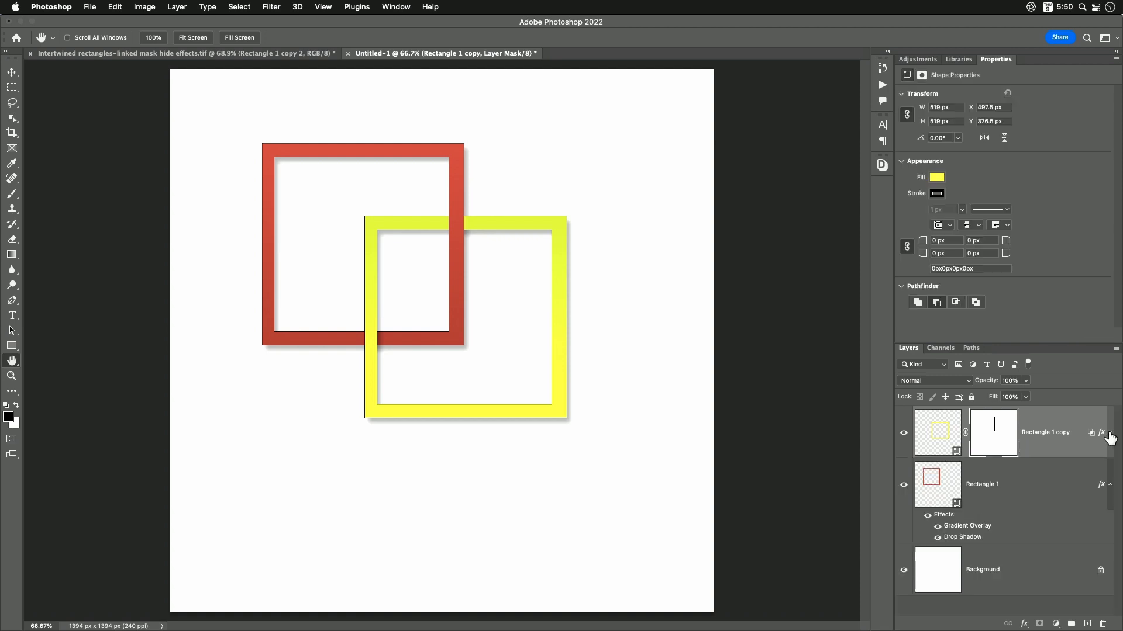
click(1109, 485)
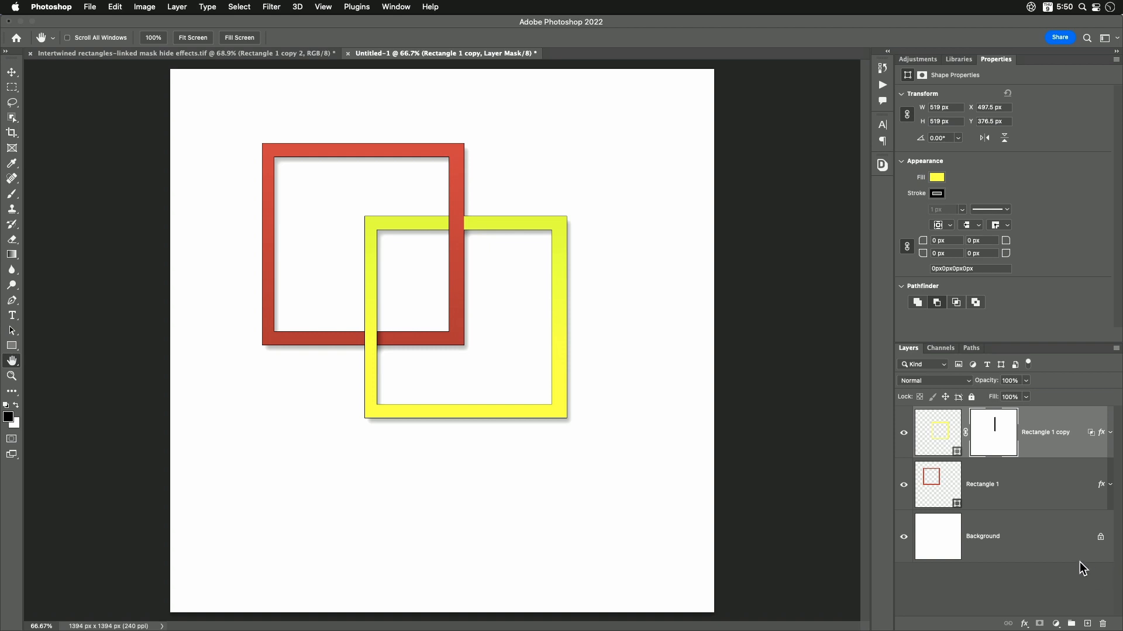
- Duplicate the red frame's layer and convert the duplicate's effects into separate layers, accepting the warning
click(996, 493)
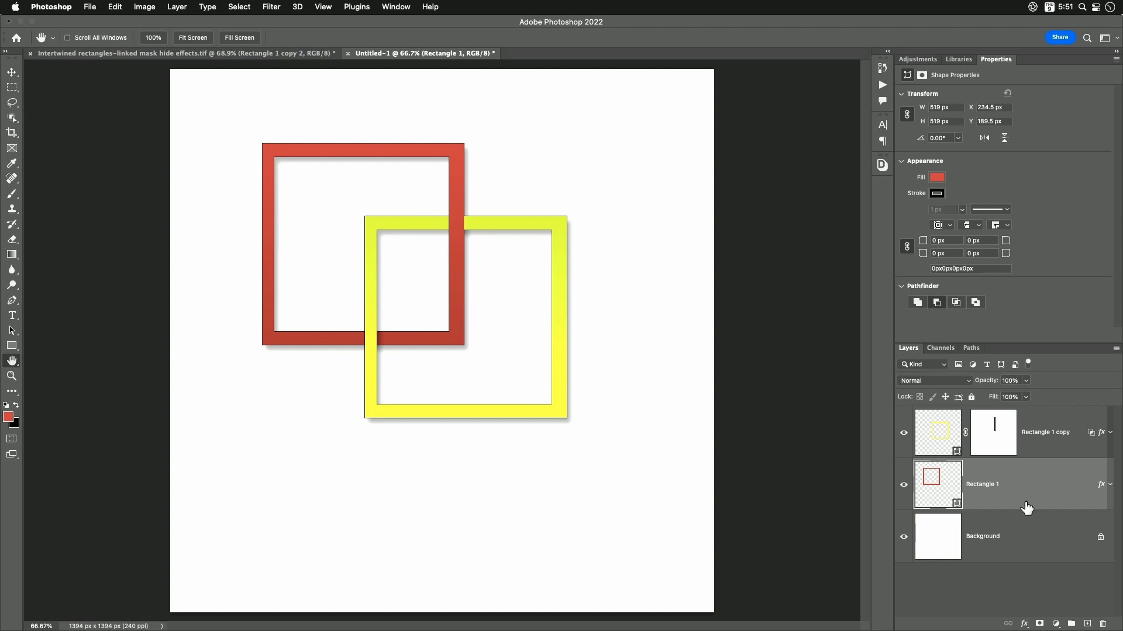
key(super+j)
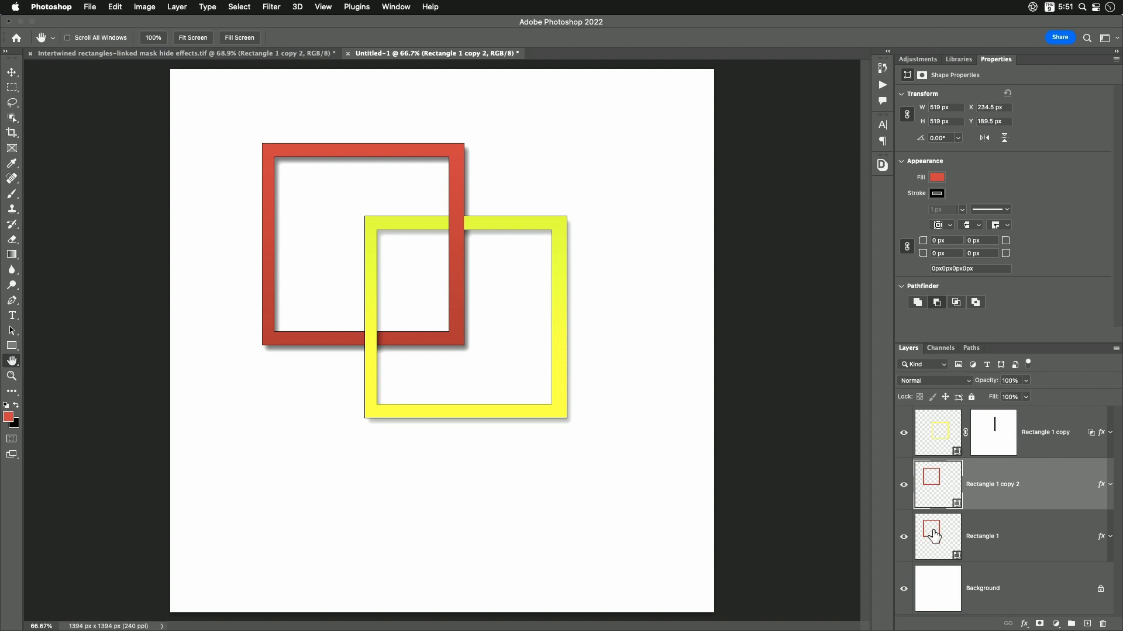
click(1110, 485)
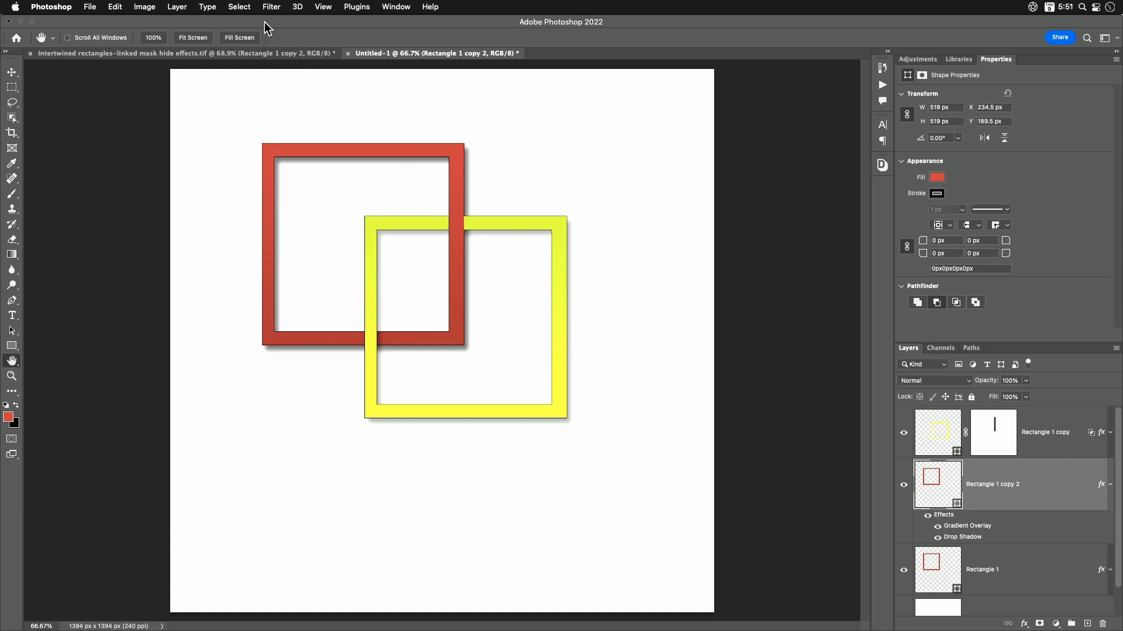
click(176, 7)
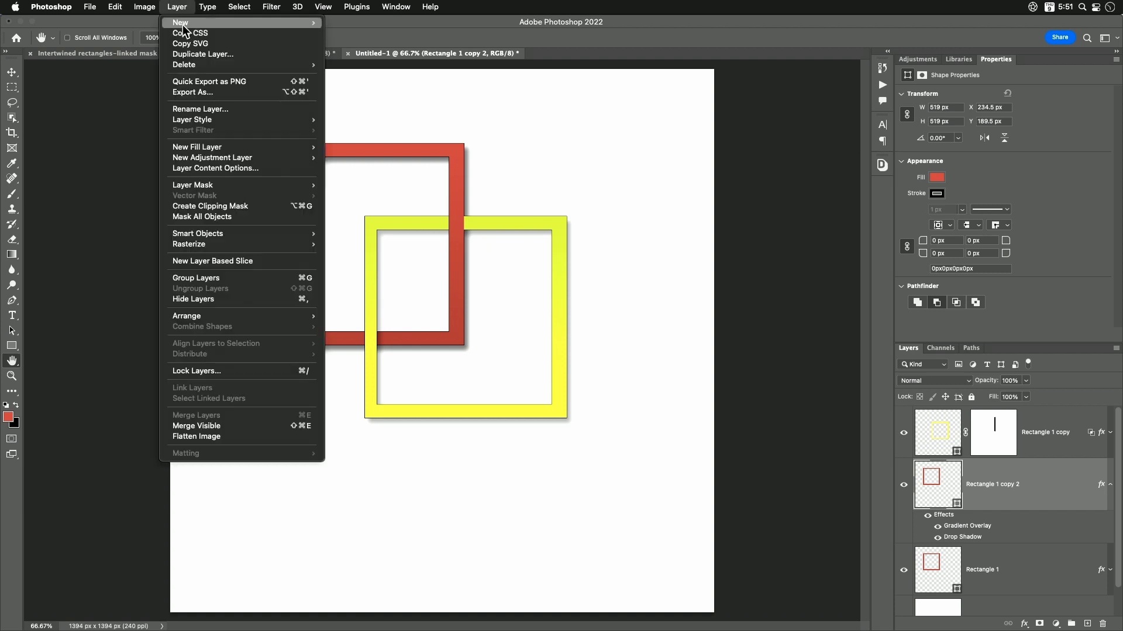
mouse_move(275, 120)
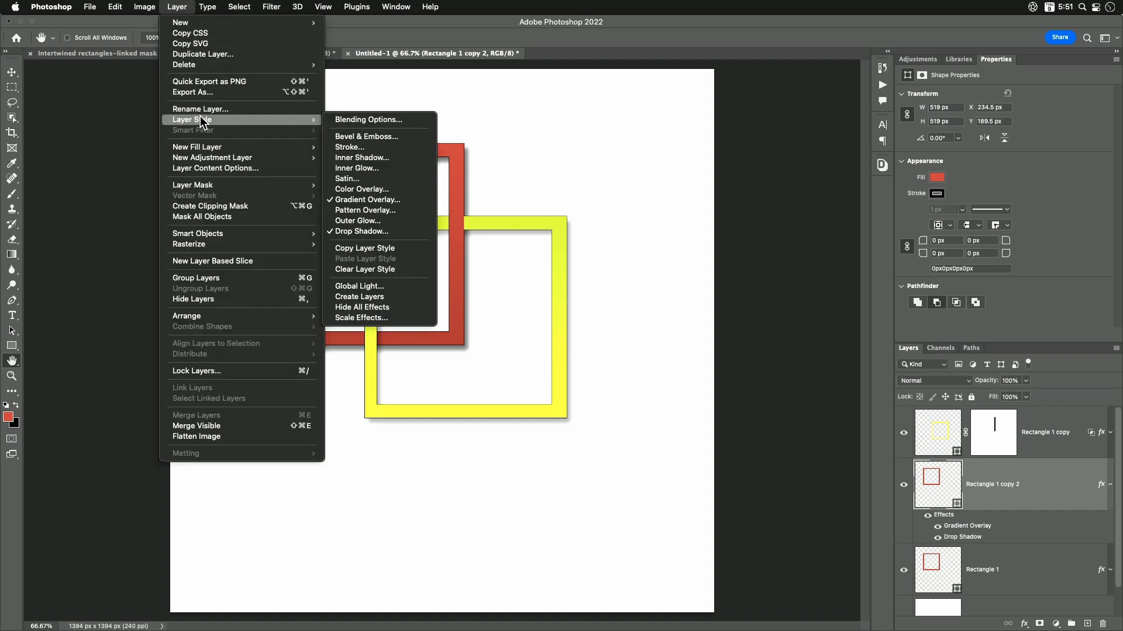
click(397, 299)
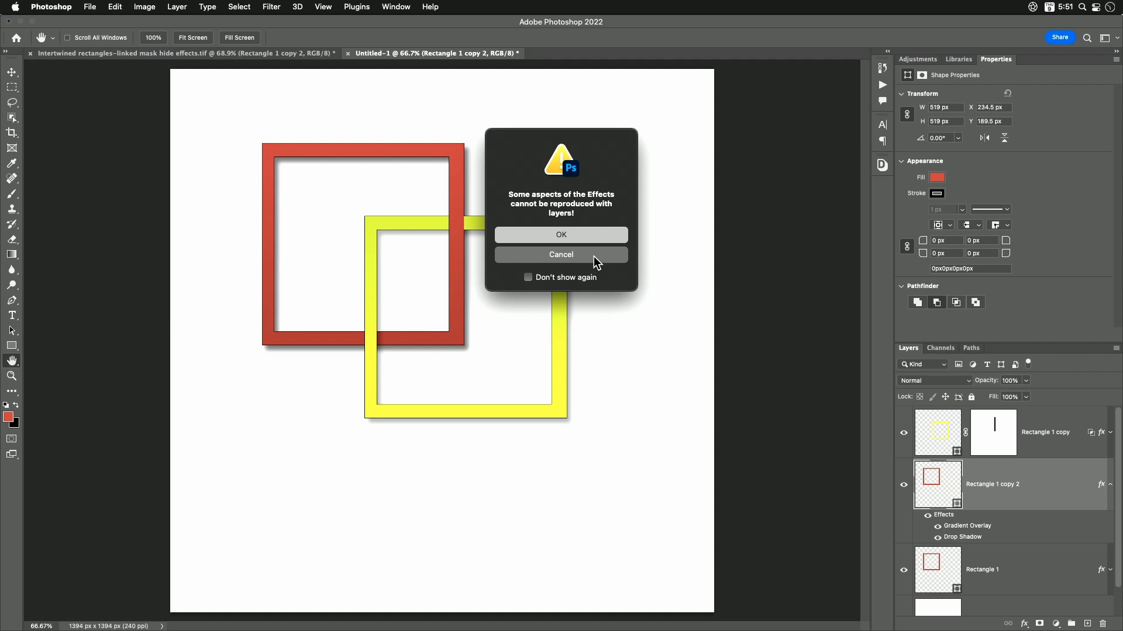
click(578, 235)
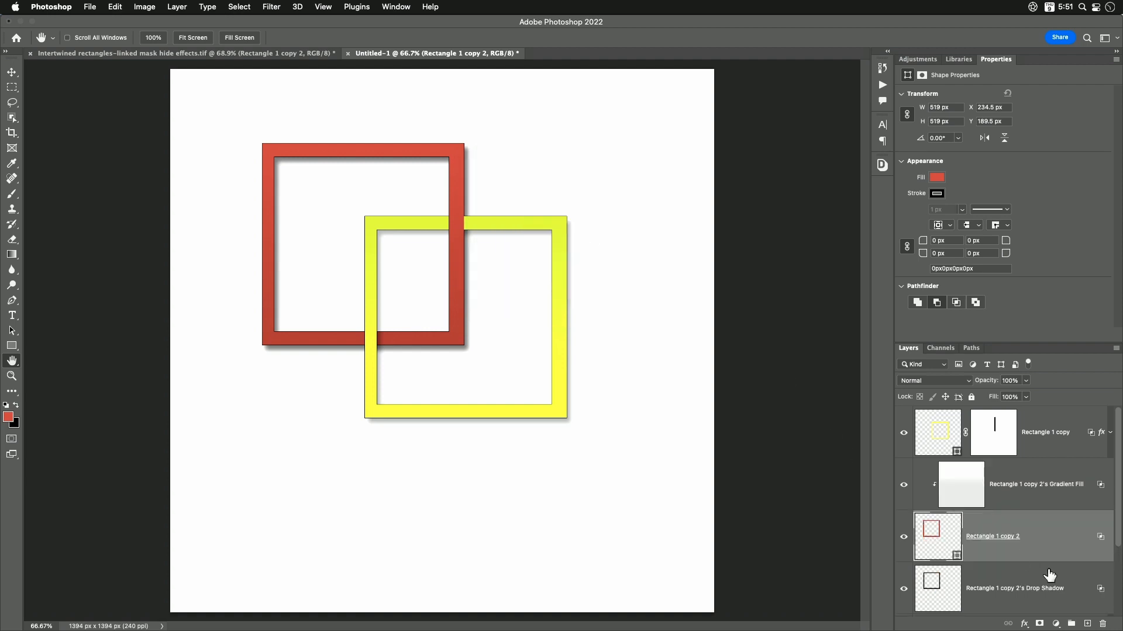
- Collapse the shape properties to make room for the layer stack, and toggle the Gradient Fill layer's visibility to examine its effect
scroll(1050, 576, down, 2)
scroll(1049, 576, down, 1)
scroll(1050, 576, up, 2)
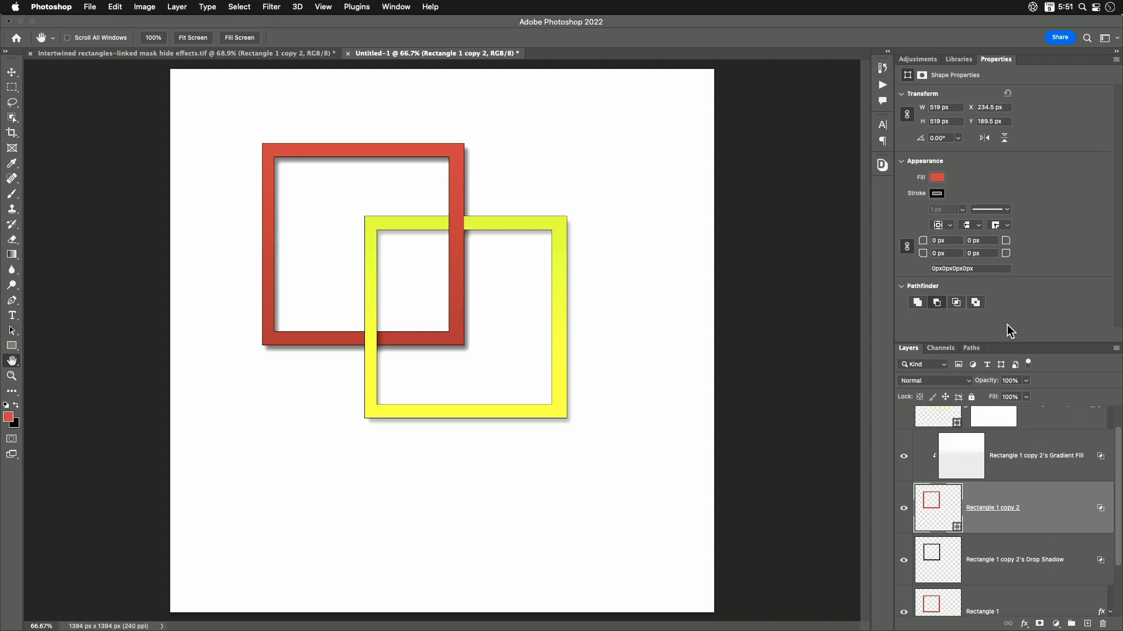
double_click(996, 60)
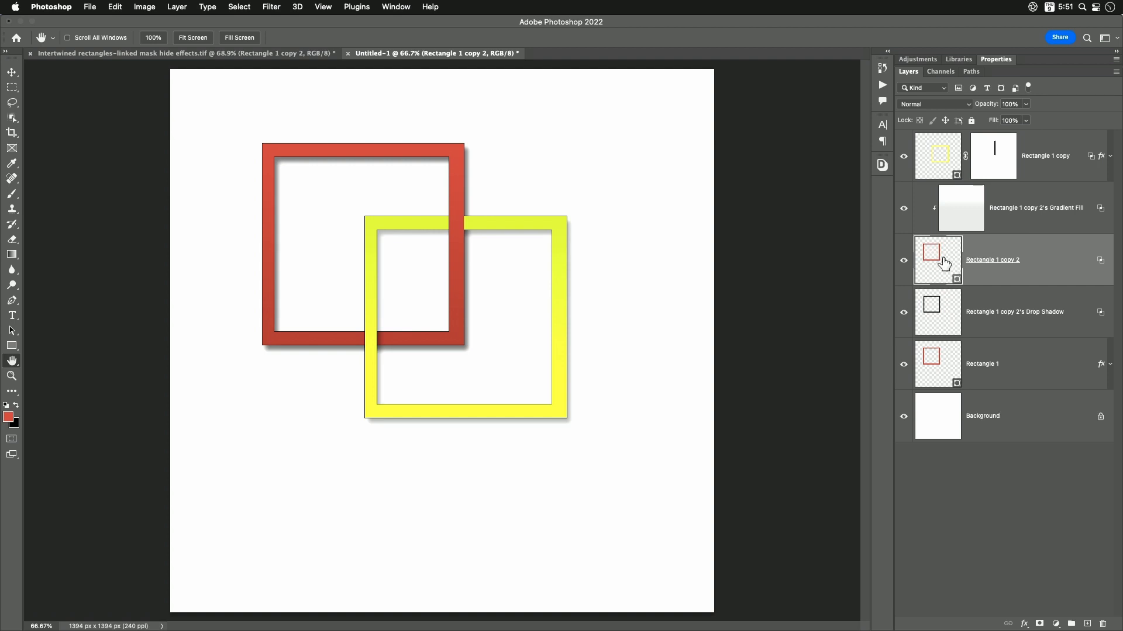
click(904, 210)
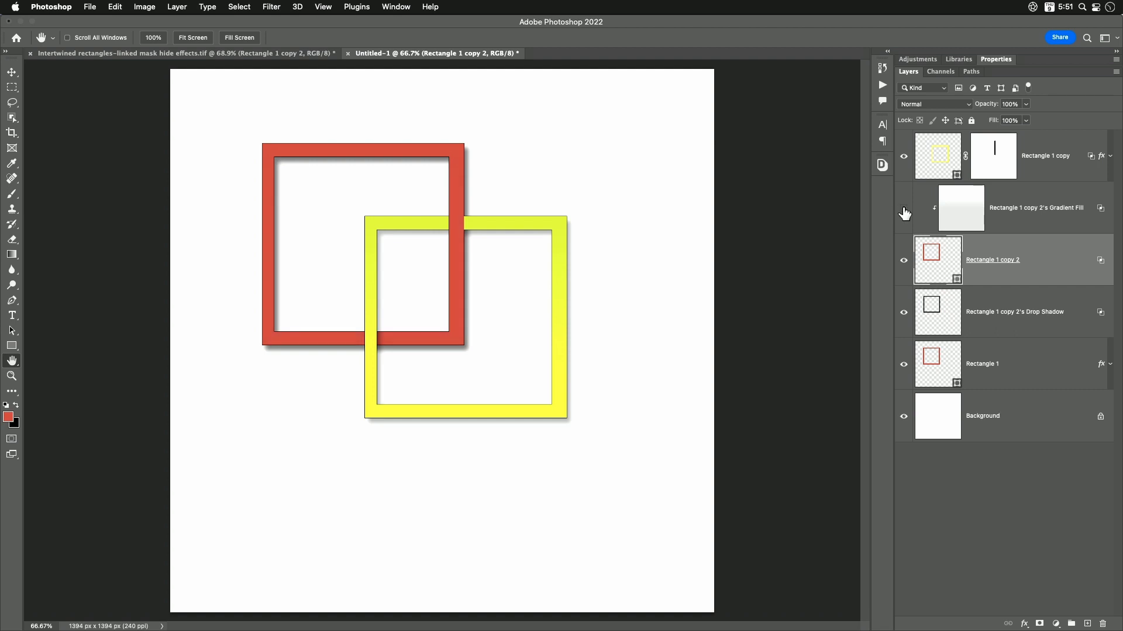
click(904, 211)
click(904, 211)
click(903, 211)
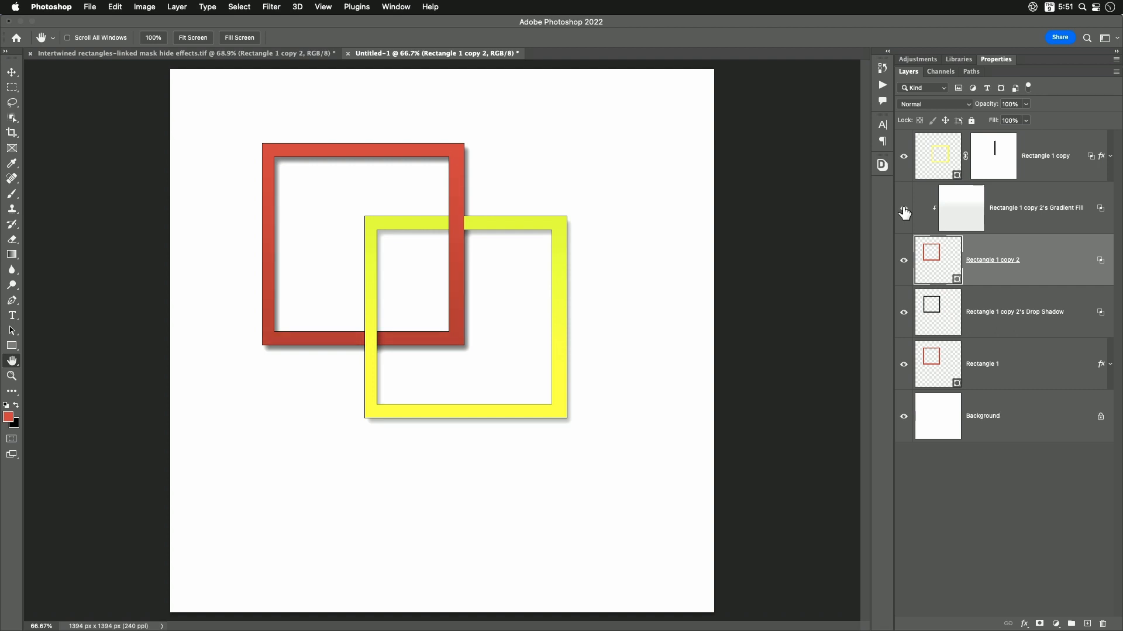
click(904, 211)
click(904, 210)
- Delete the duplicate red frame and its Gradient Fill layer, and check the remaining Drop Shadow layer by hiding and showing it
shift+click(1027, 222)
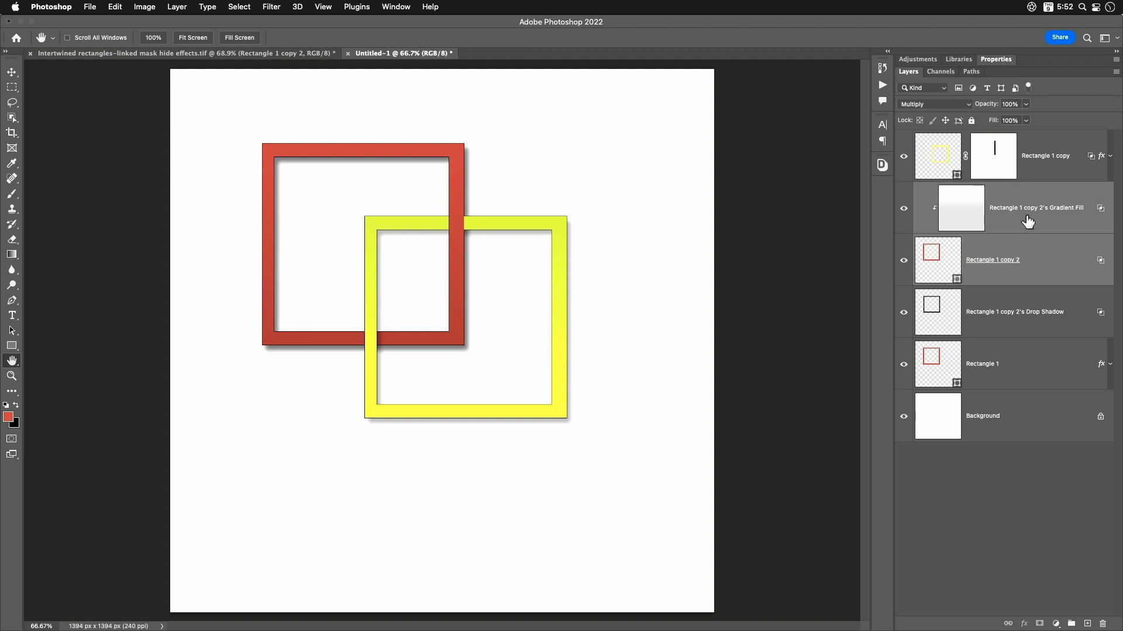
drag(1041, 255, 1103, 623)
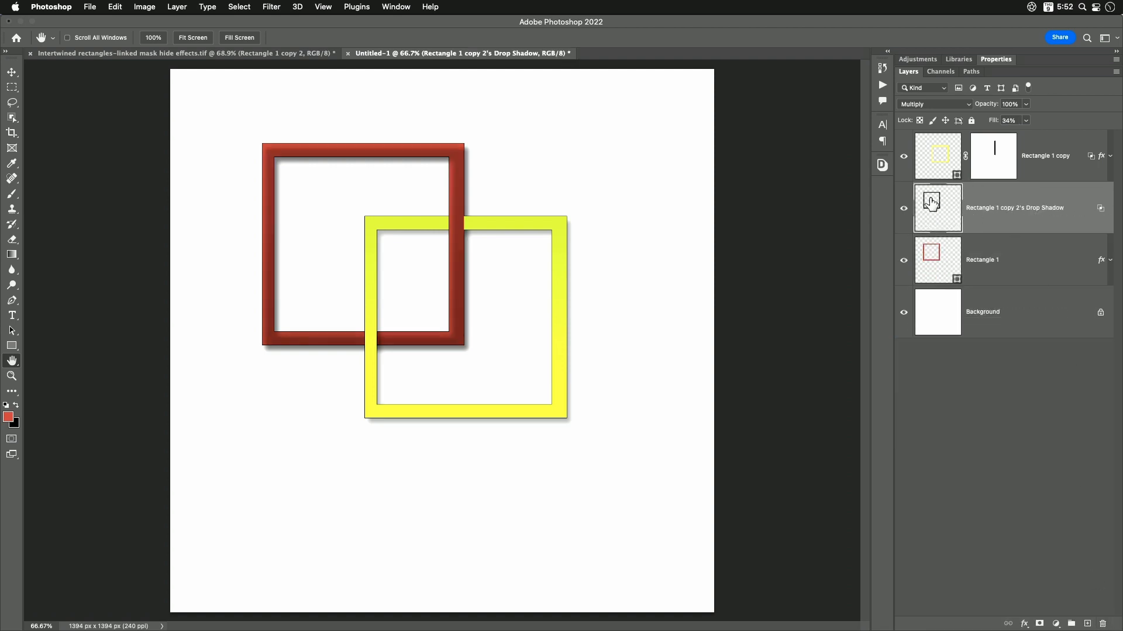
click(904, 213)
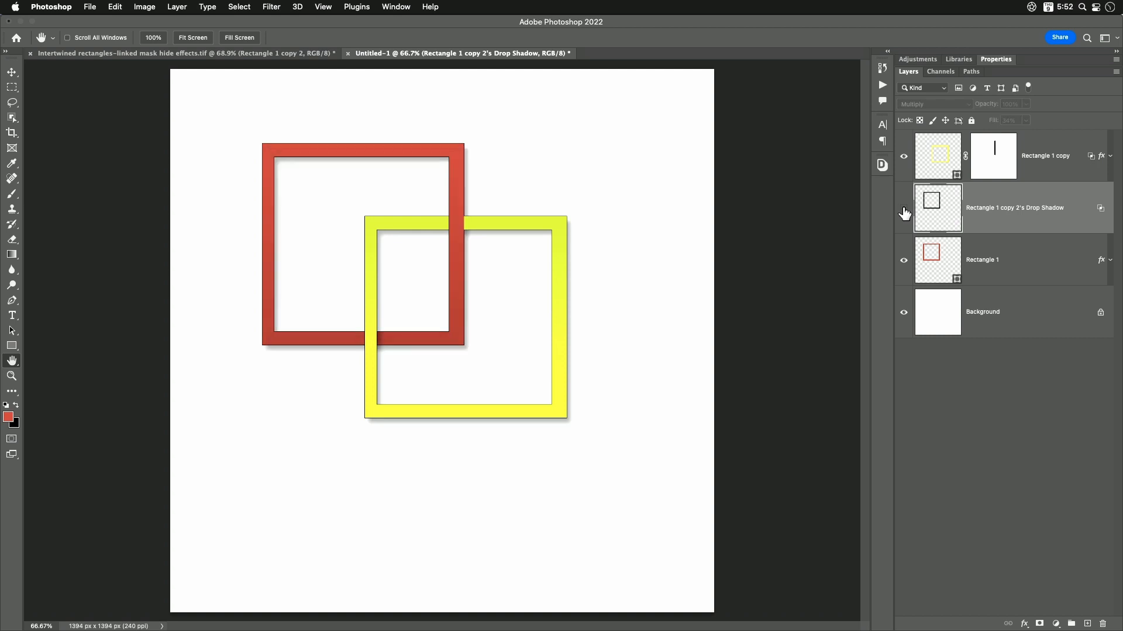
click(904, 213)
click(904, 214)
click(904, 214)
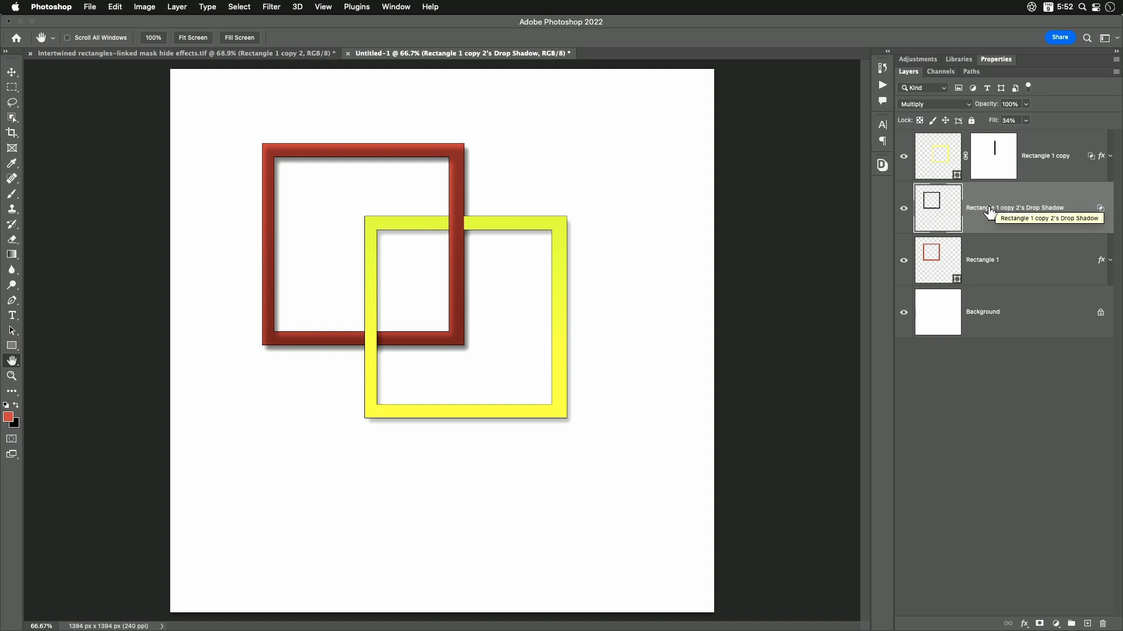
- Move the Drop Shadow layer above the yellow frame's layer and compare the image with the shadow hidden and shown
drag(987, 211, 1000, 140)
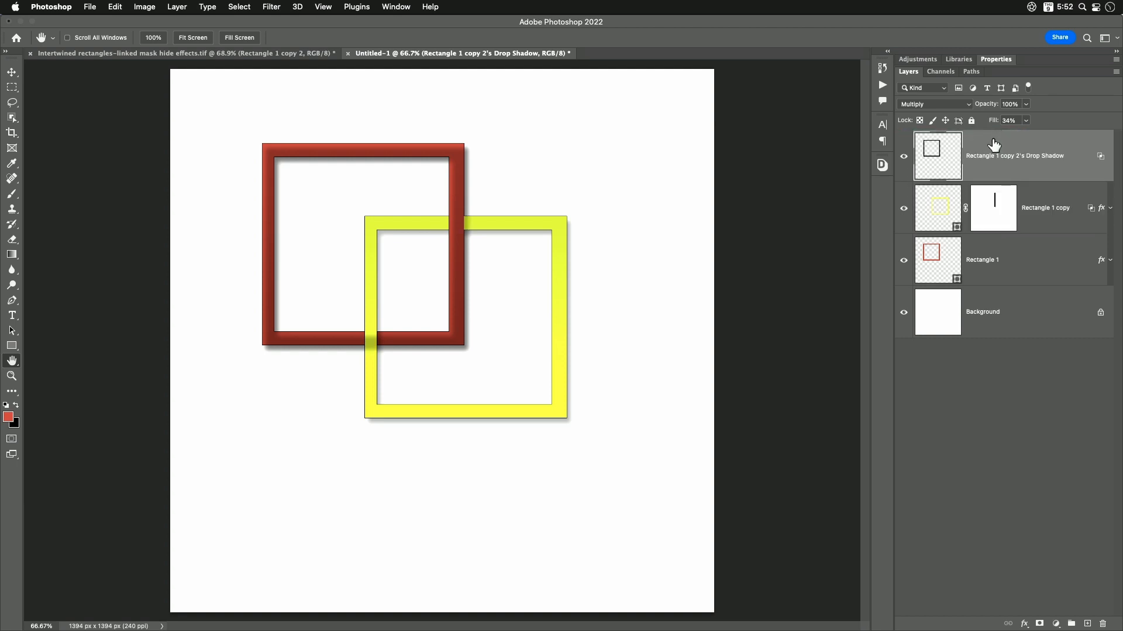
click(904, 158)
click(904, 156)
click(904, 156)
click(904, 156)
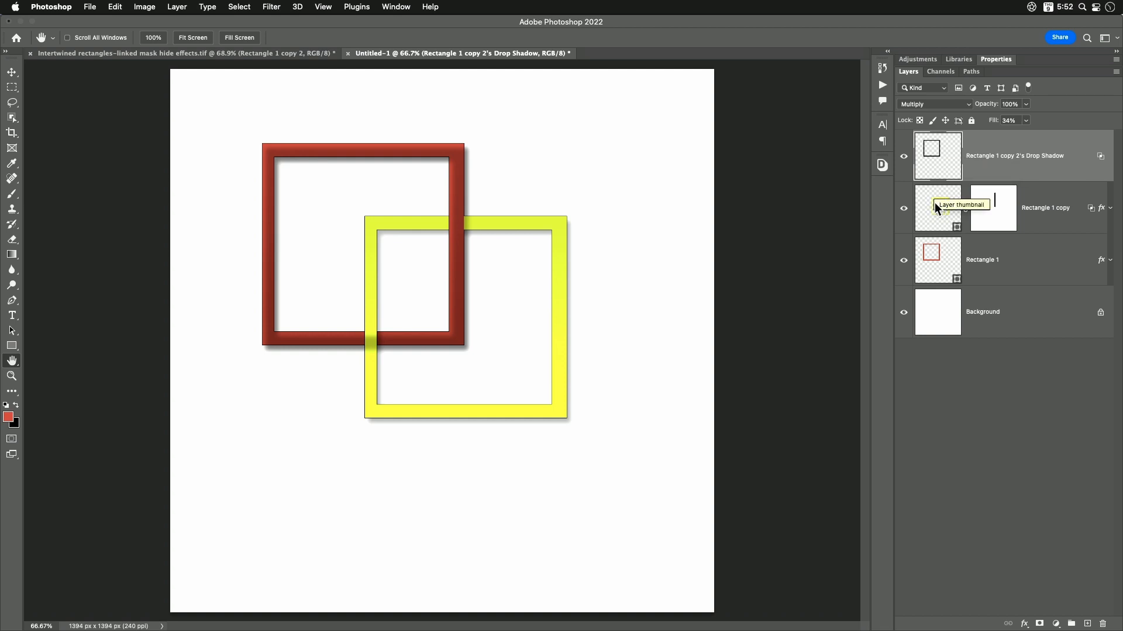
- Clip the Drop Shadow layer to the yellow frame's layer and compare the result with the shadow hidden and shown
click(177, 6)
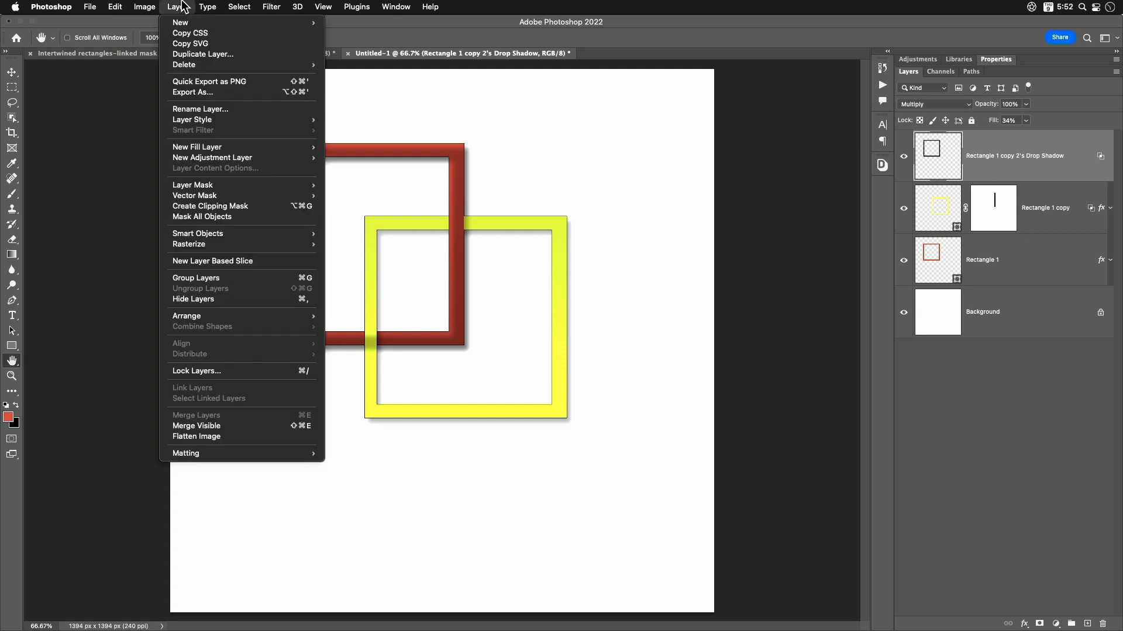
click(210, 209)
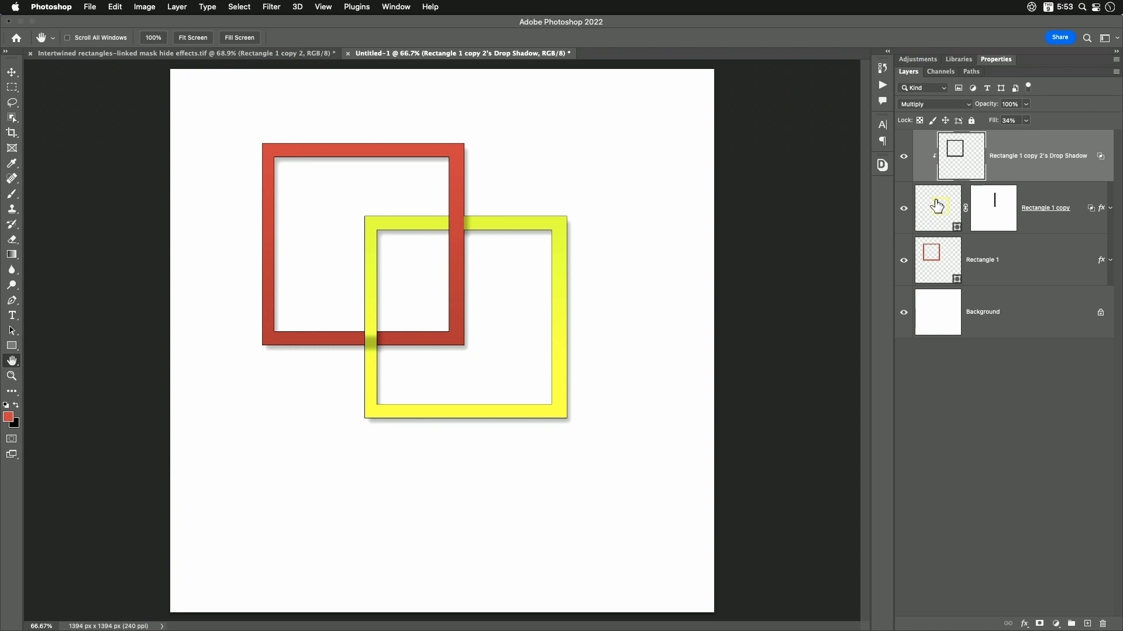
click(904, 158)
click(903, 159)
click(903, 159)
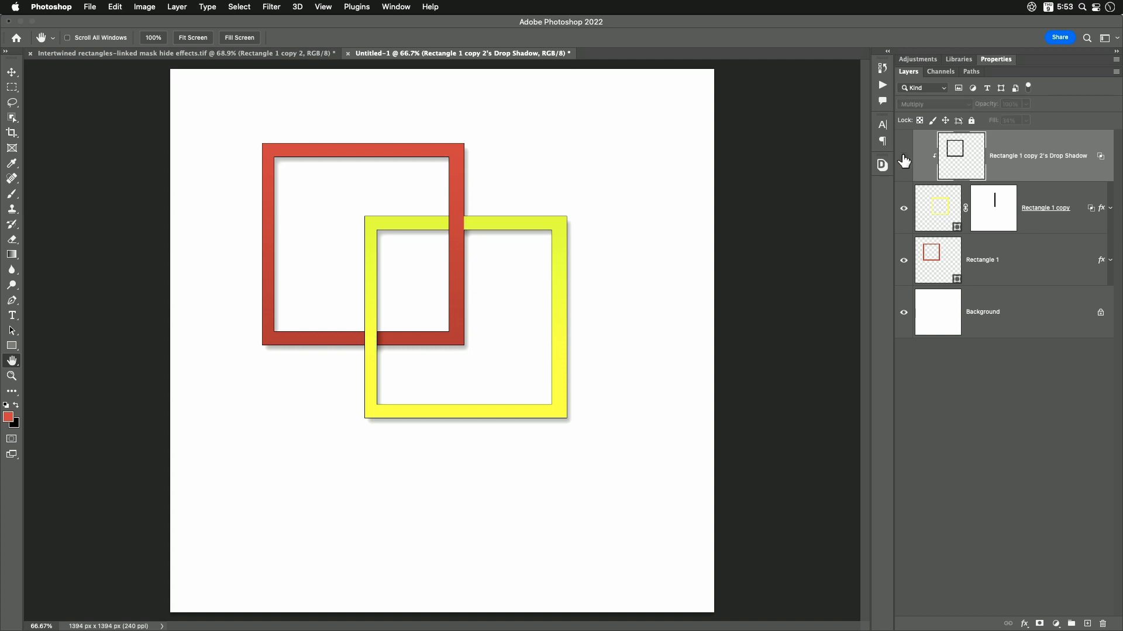
click(904, 158)
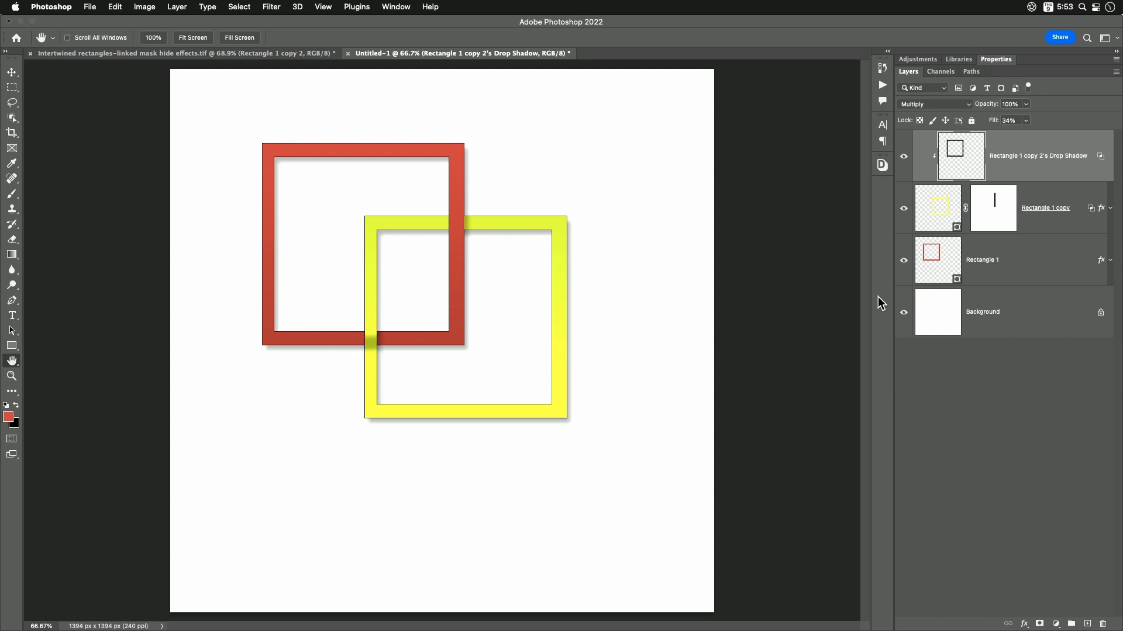
- Add a layer mask to the clipped Drop Shadow layer and paint black over the lower-left overlap to hide the shadow there
click(1040, 624)
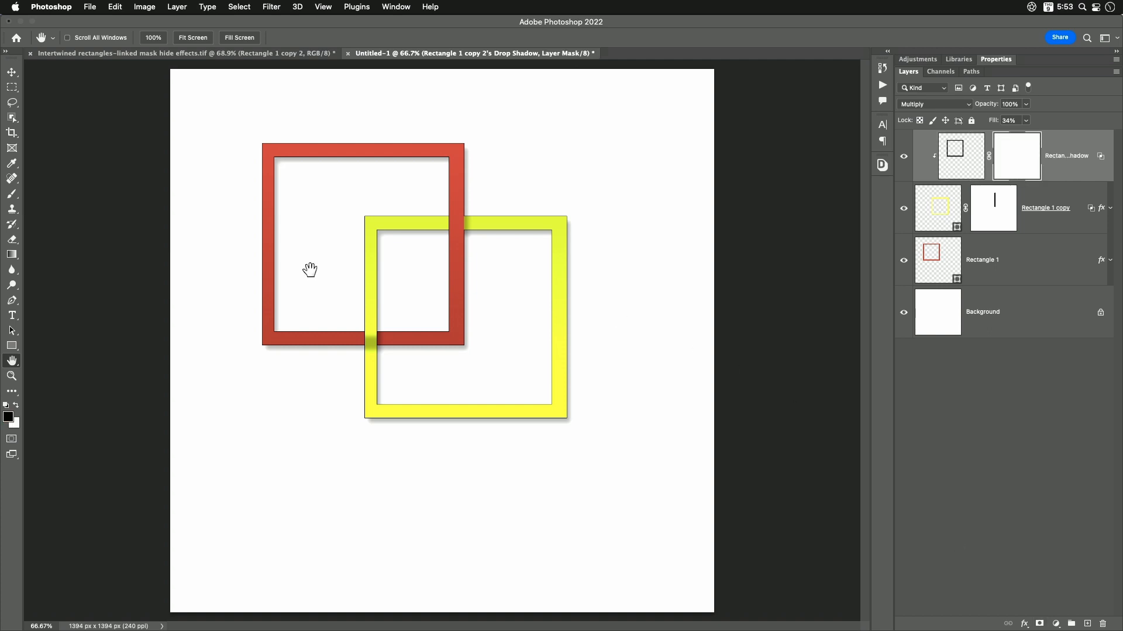
click(12, 194)
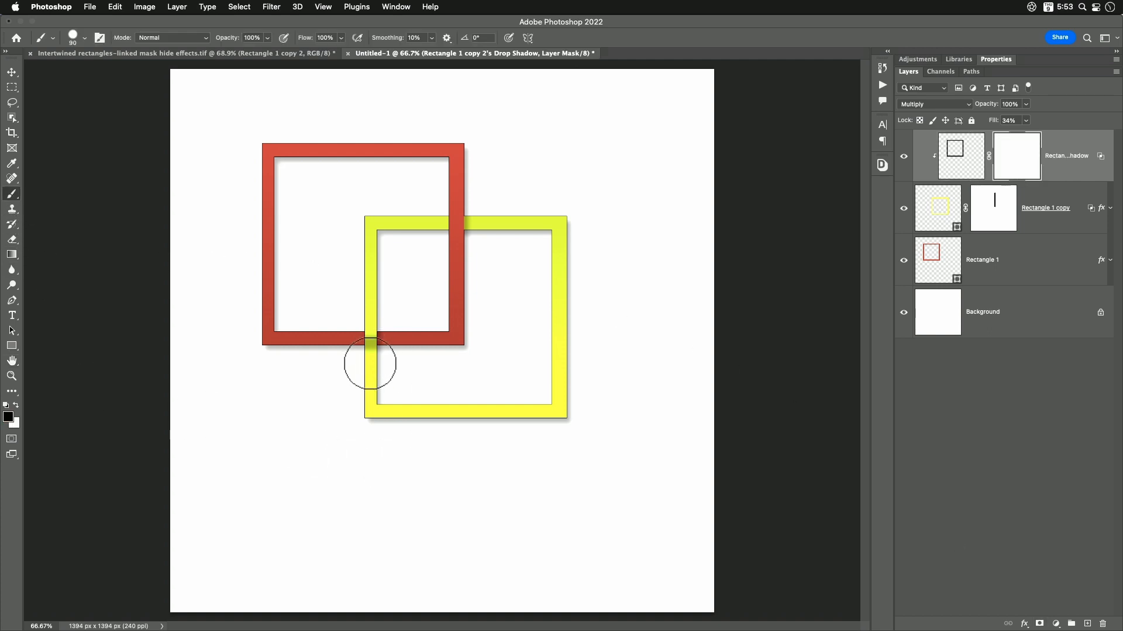
mouse_move(368, 361)
mouse_down()
mouse_move(358, 333)
mouse_move(376, 328)
mouse_up()
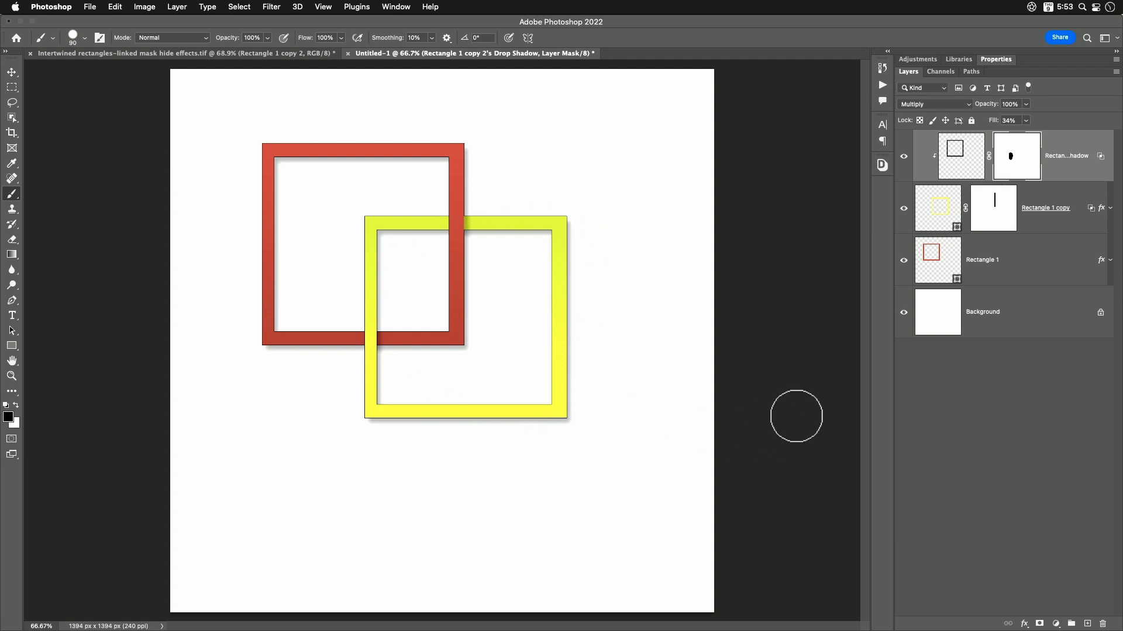
key(h)
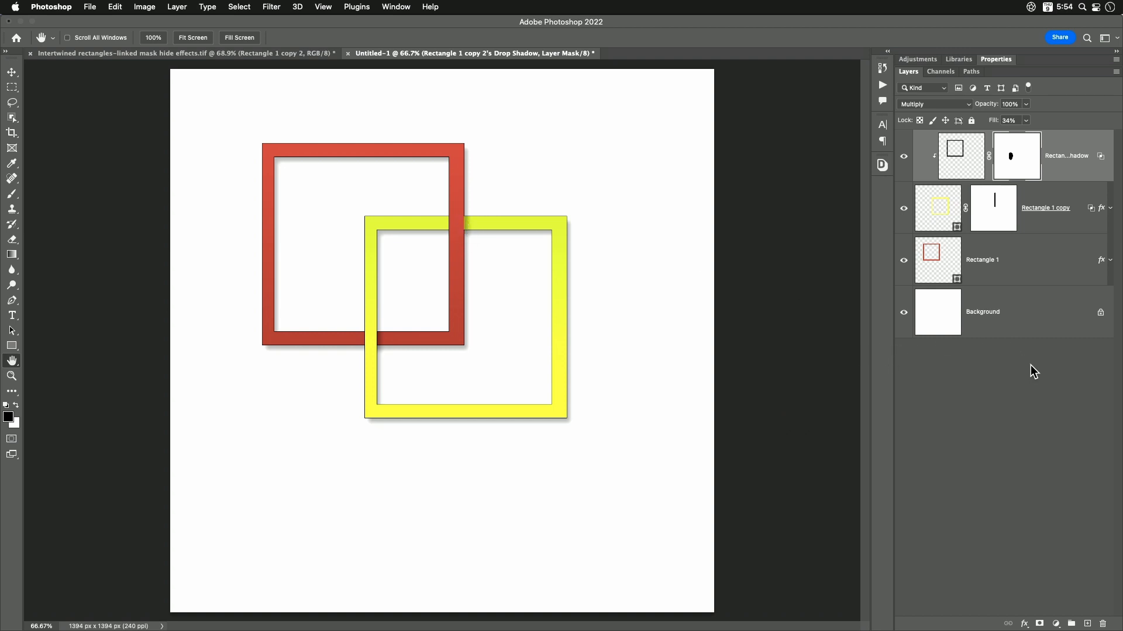
- Select the red frame's layer and try moving it independently of the yellow frame and shadow, undoing each move
click(993, 271)
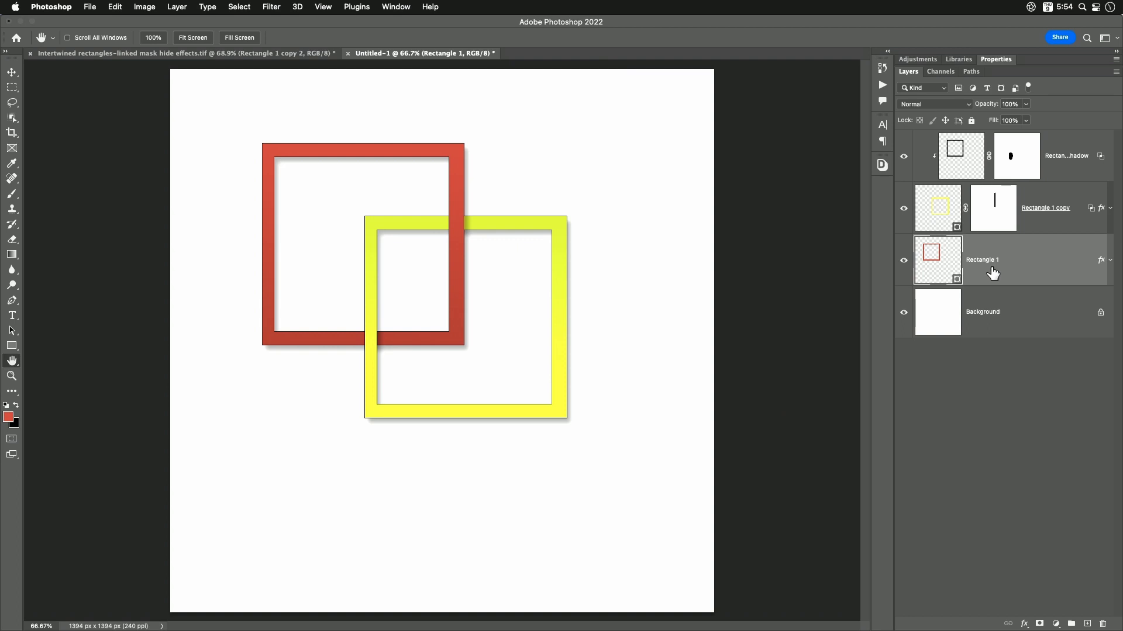
click(12, 72)
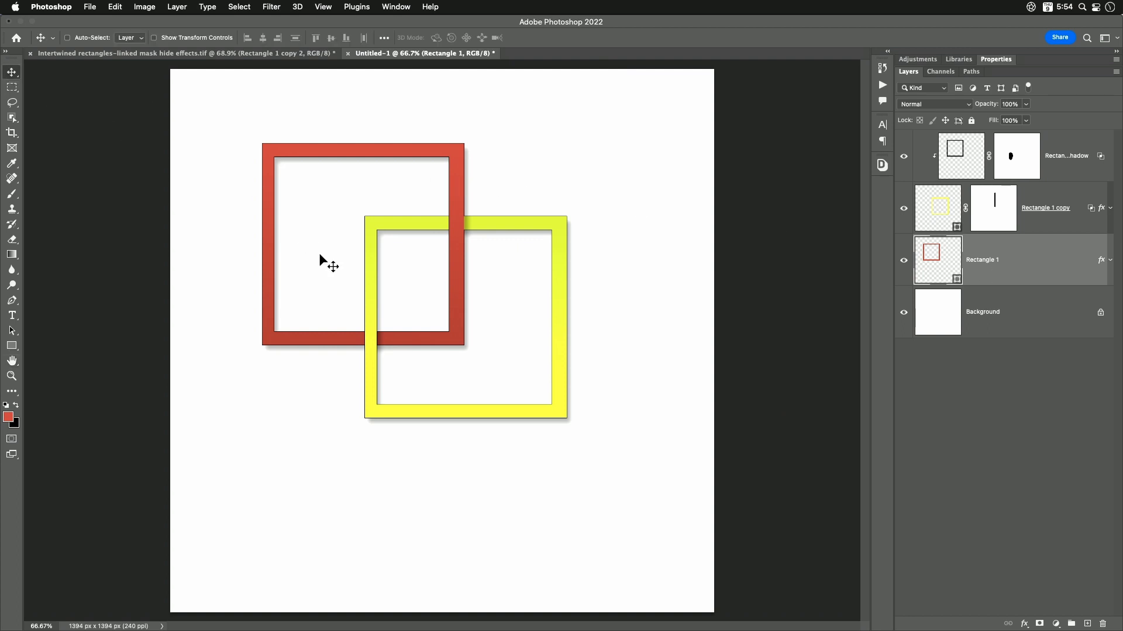
drag(323, 236, 376, 258)
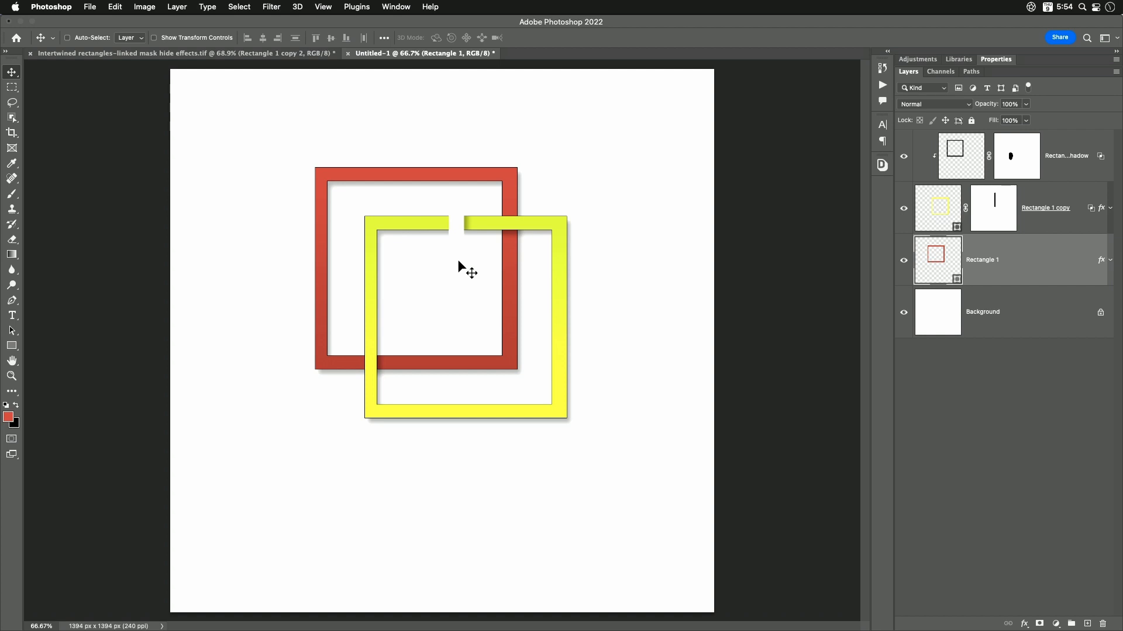
key(super)
key(super+z)
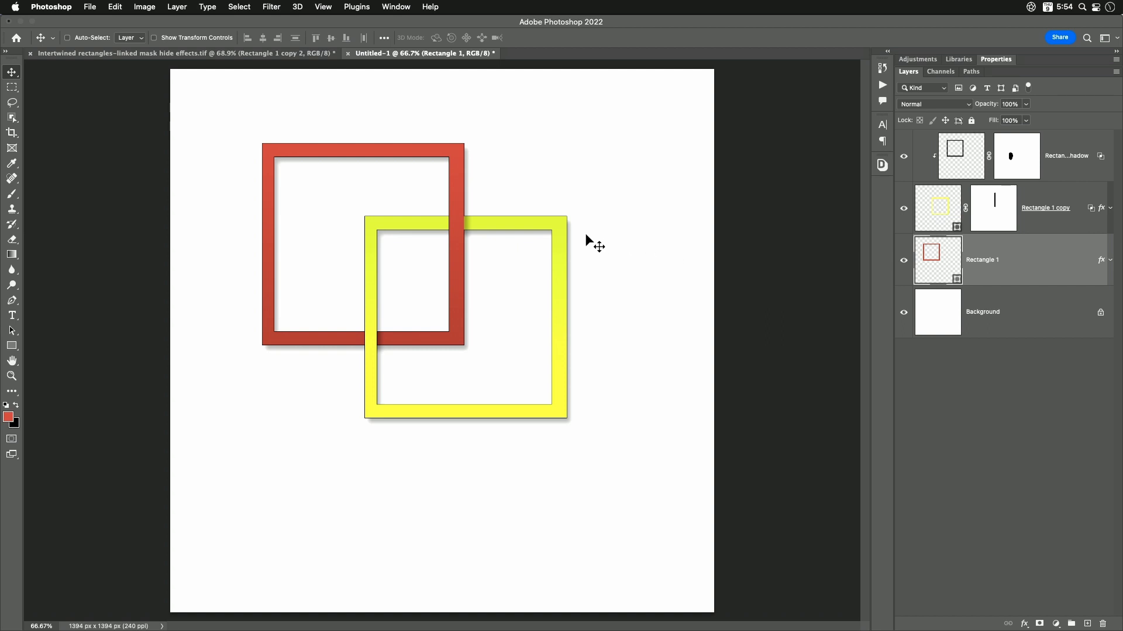
drag(586, 235, 629, 238)
key(super)
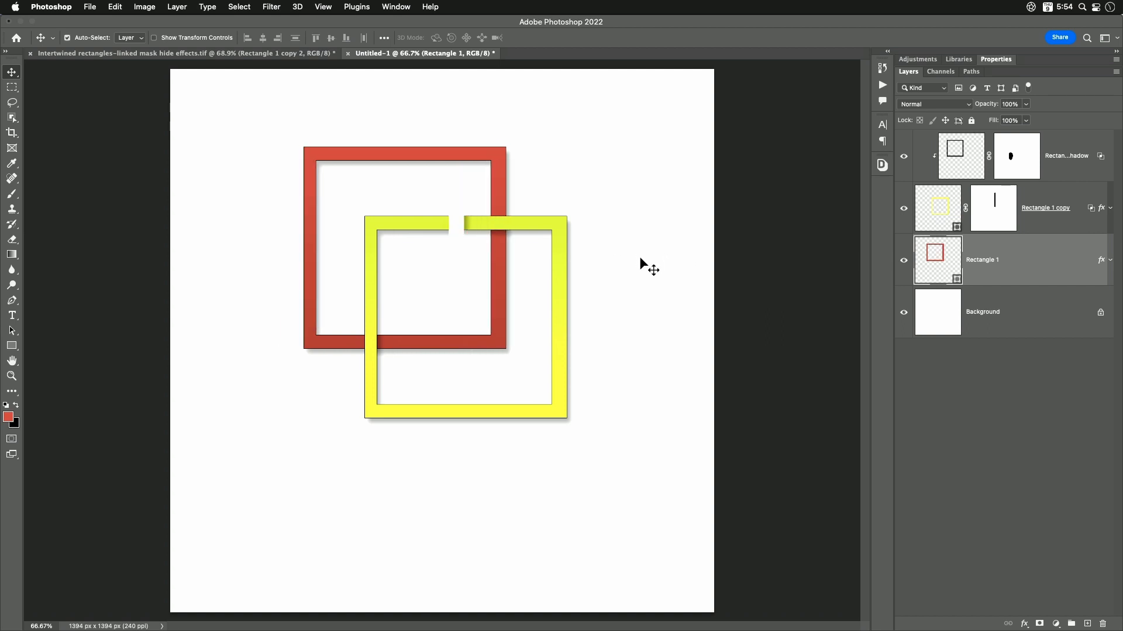
key(super+z)
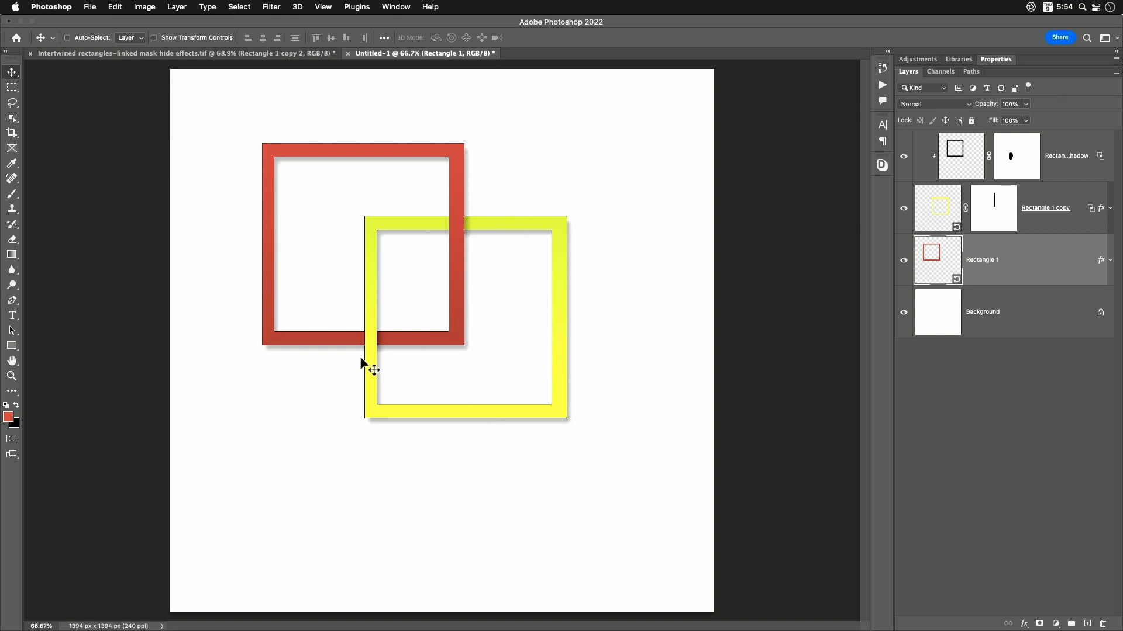
drag(425, 151, 463, 153)
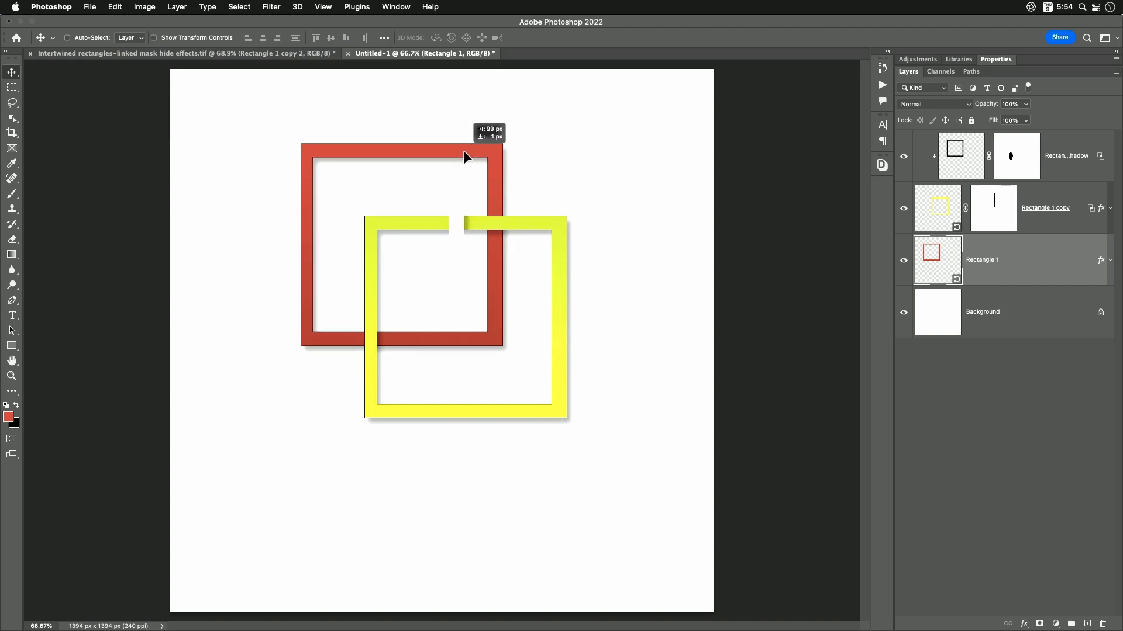
key(super+z)
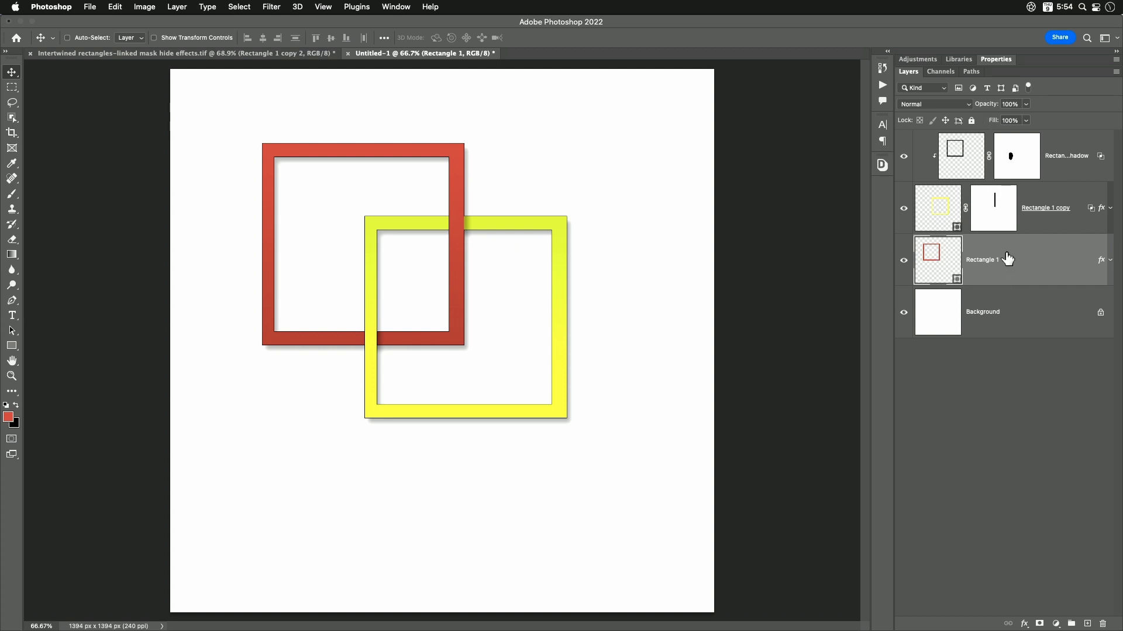
- Link the red frame's layer with the masked Drop Shadow layer
super+click(1072, 169)
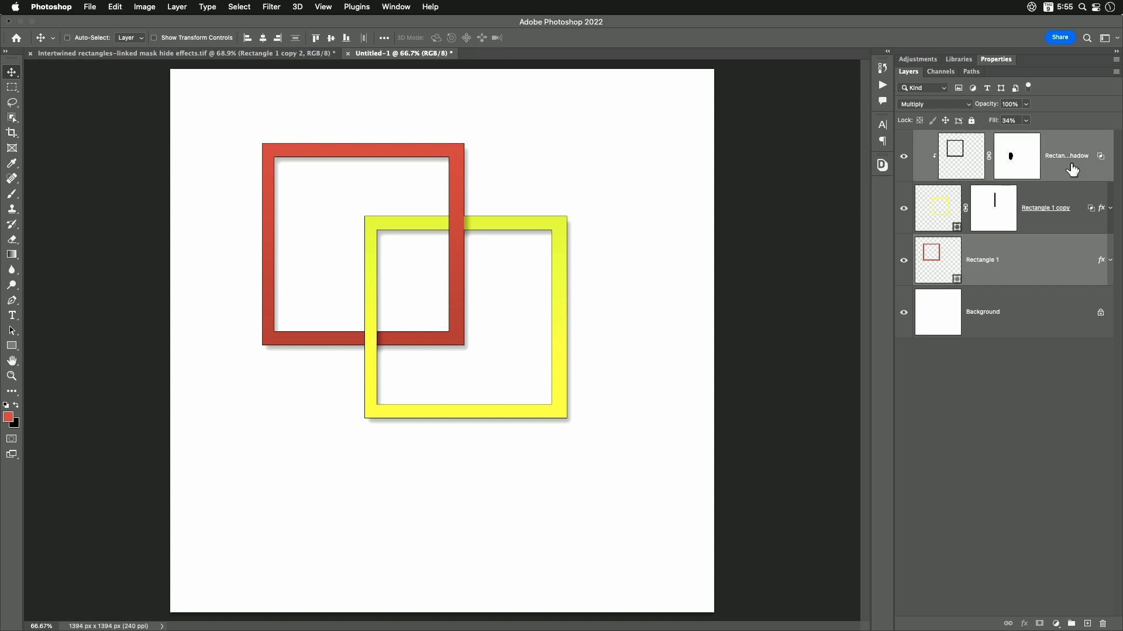
click(1008, 625)
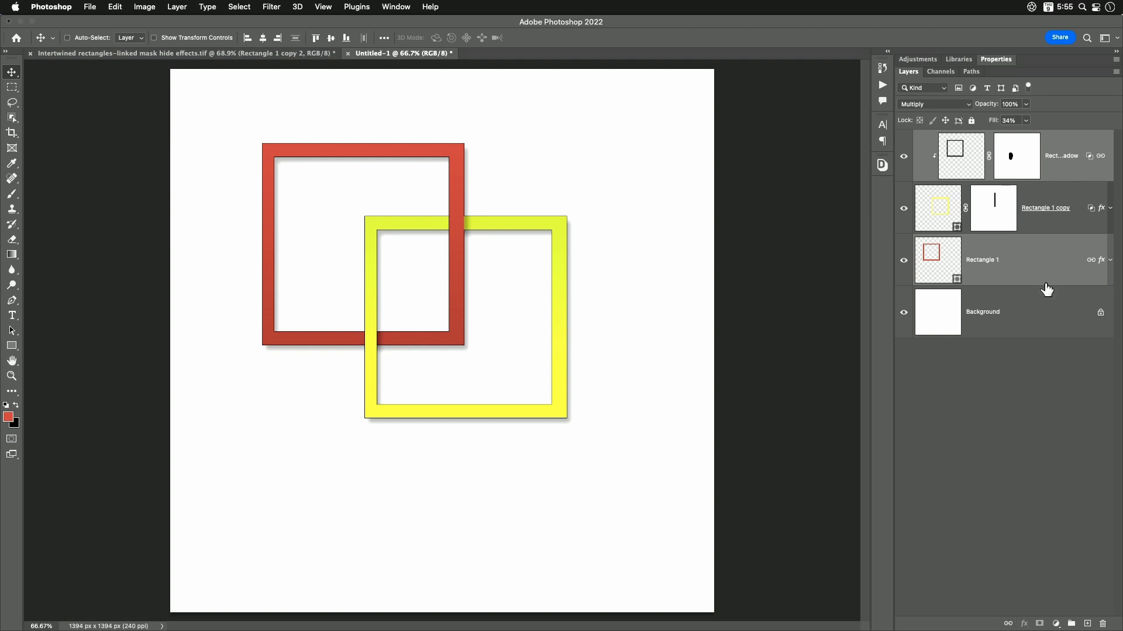
- Try moving the red frame and its linked shadow sideways across the yellow frame, and undo the move
click(1024, 269)
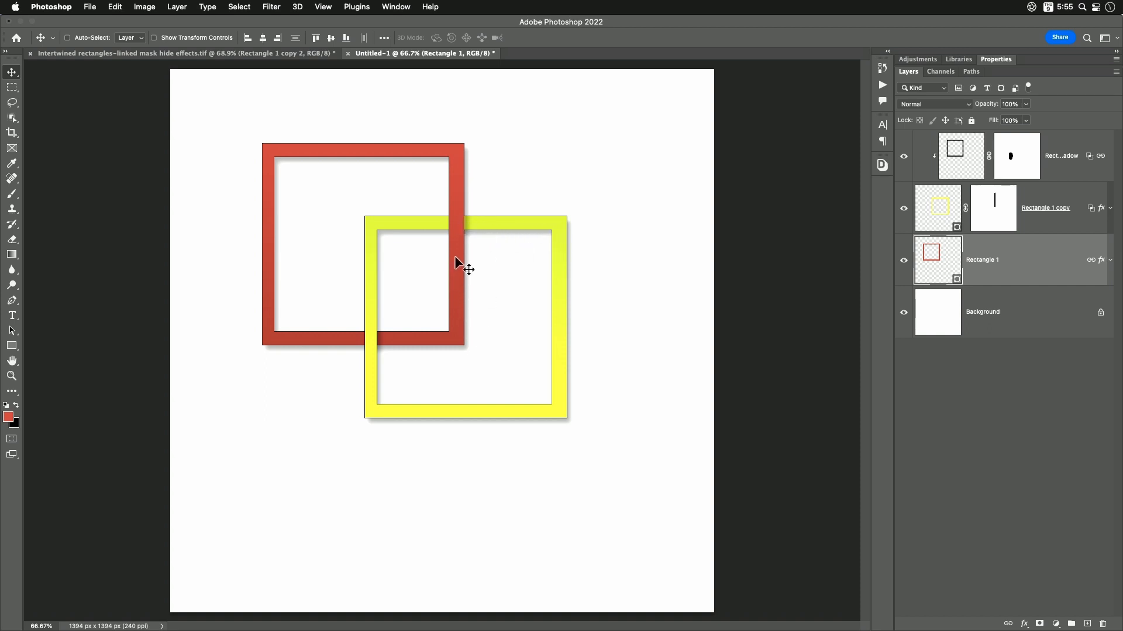
drag(456, 255, 502, 255)
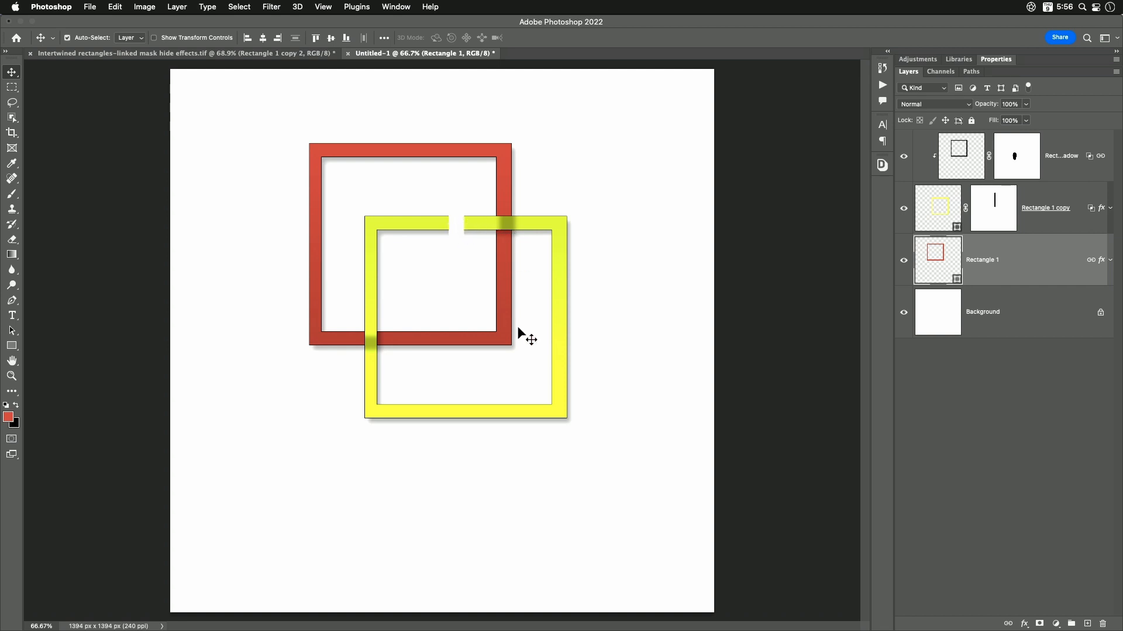
key(super+z)
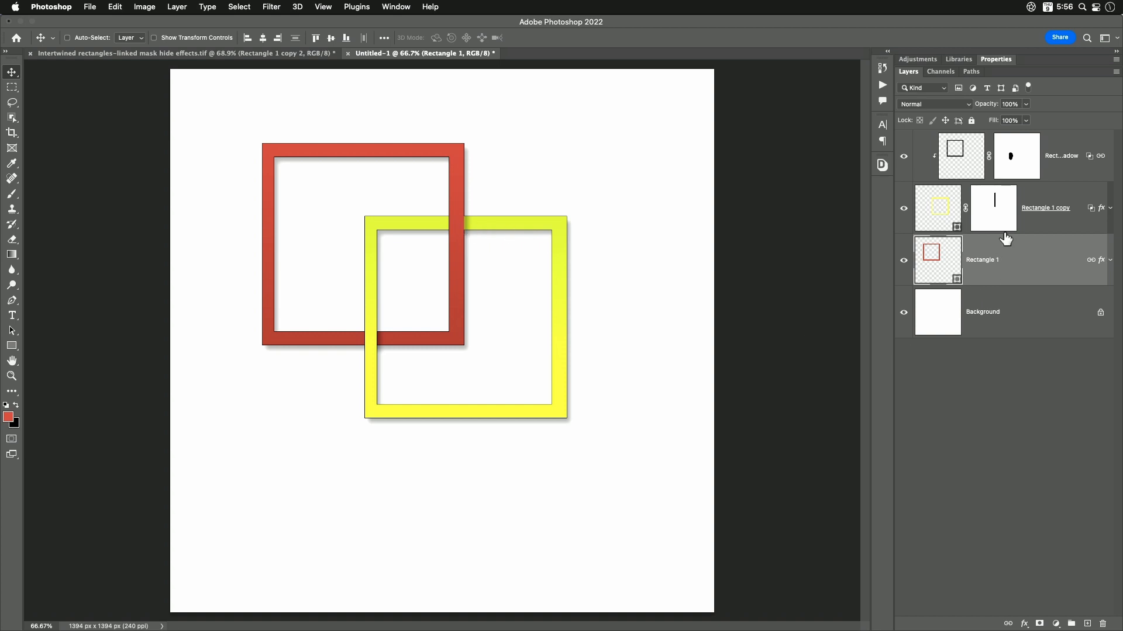
- Load the yellow frame's layer mask as an inverted selection covering the masked strip, and delete that mask from the layer
click(1007, 216)
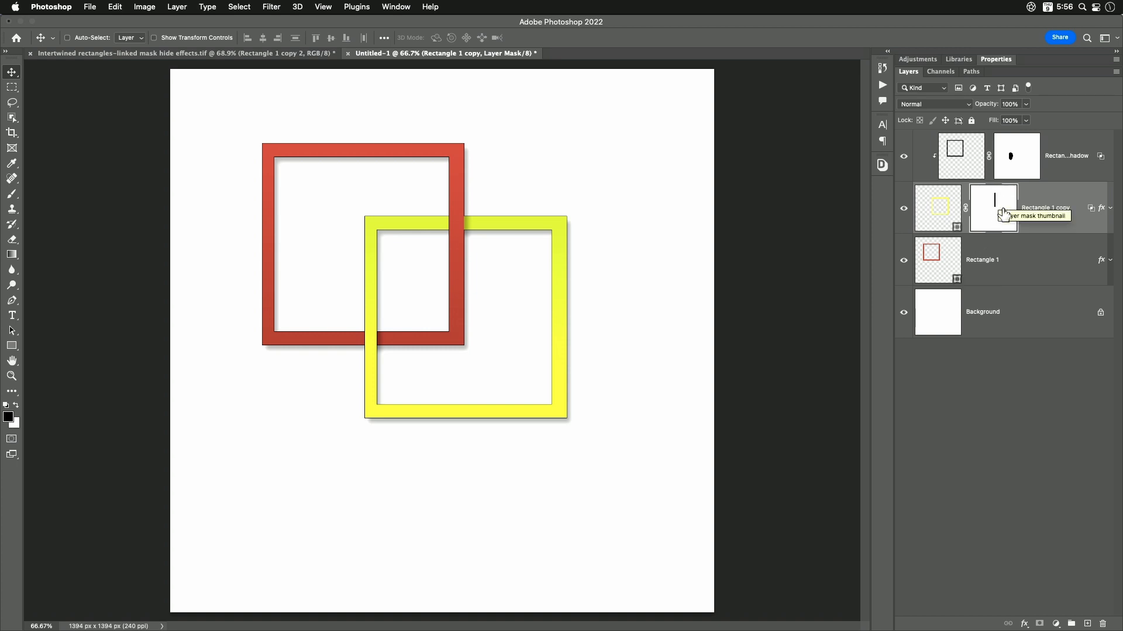
click(1038, 275)
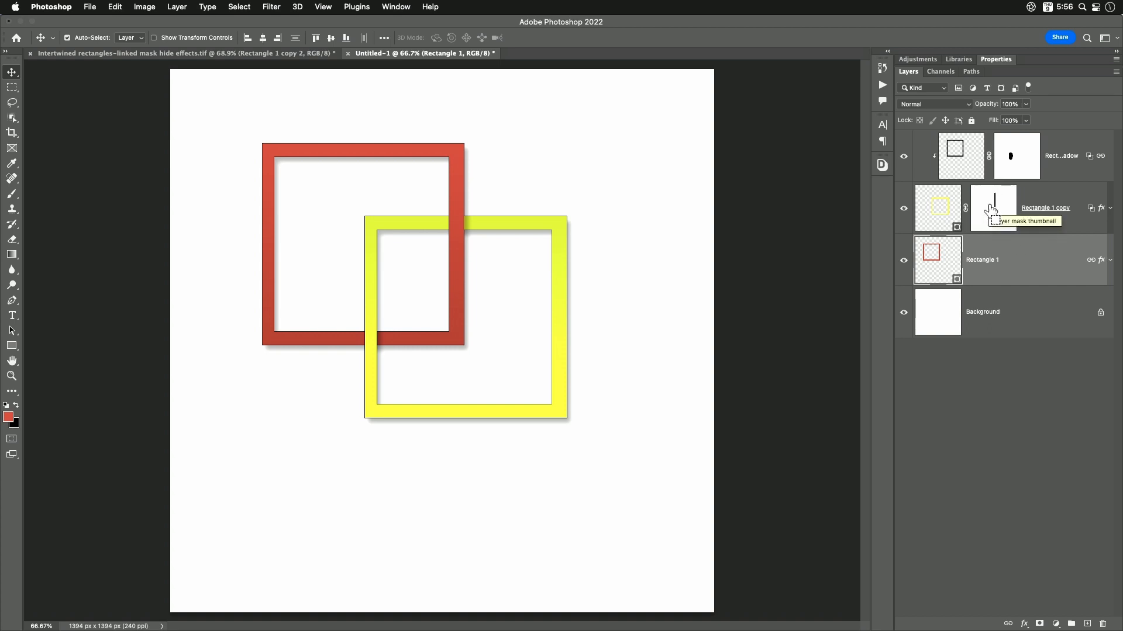
super+click(990, 210)
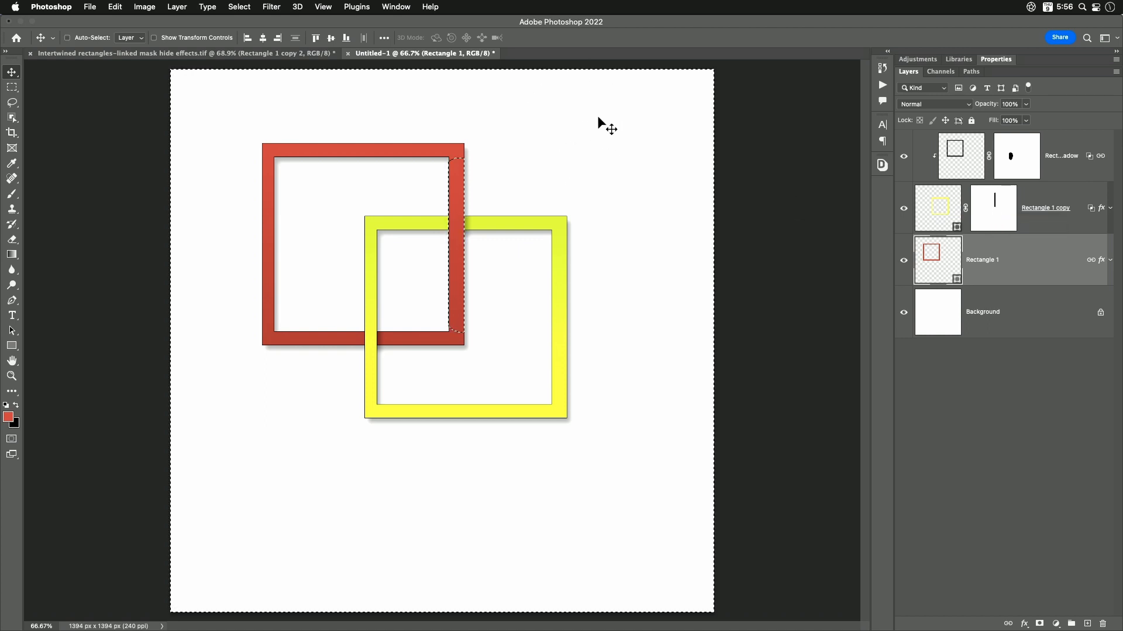
click(243, 8)
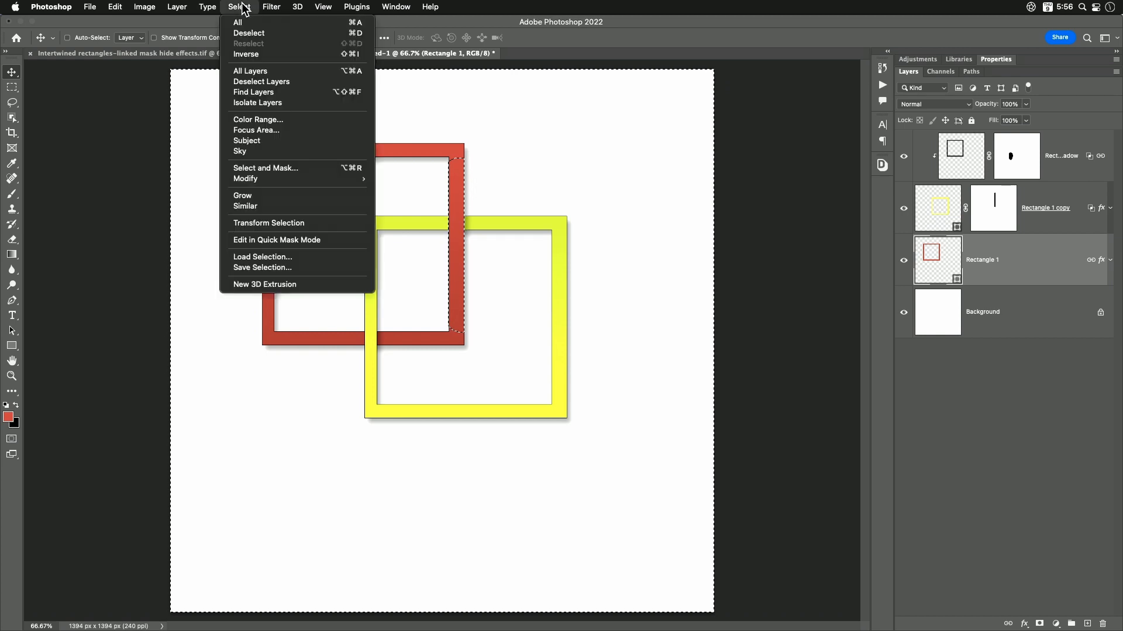
click(247, 54)
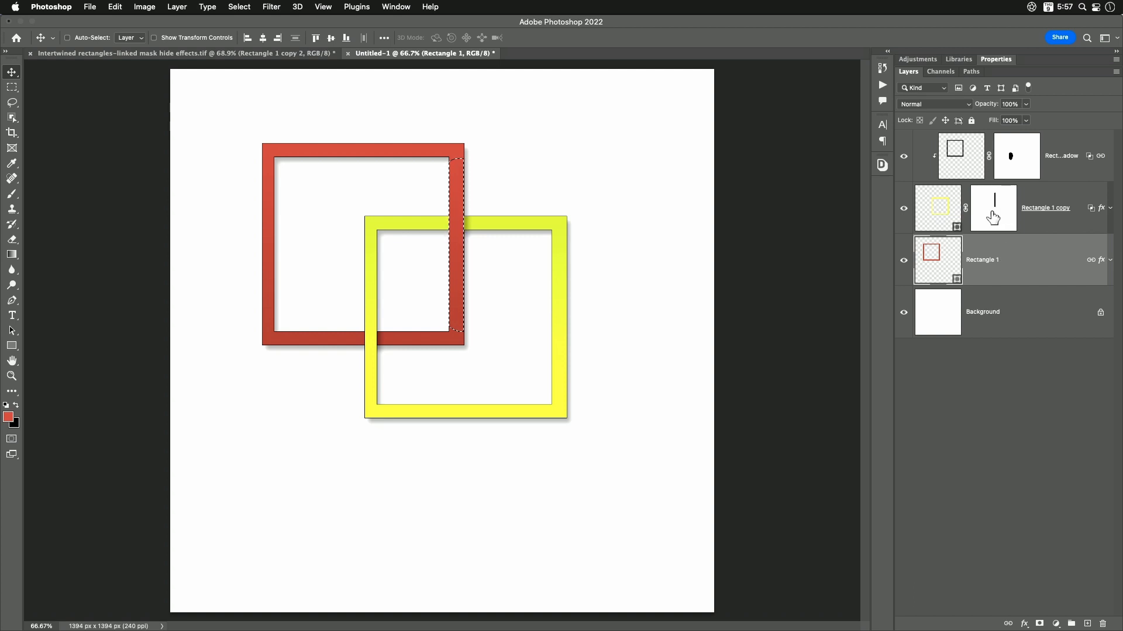
drag(993, 219, 1102, 624)
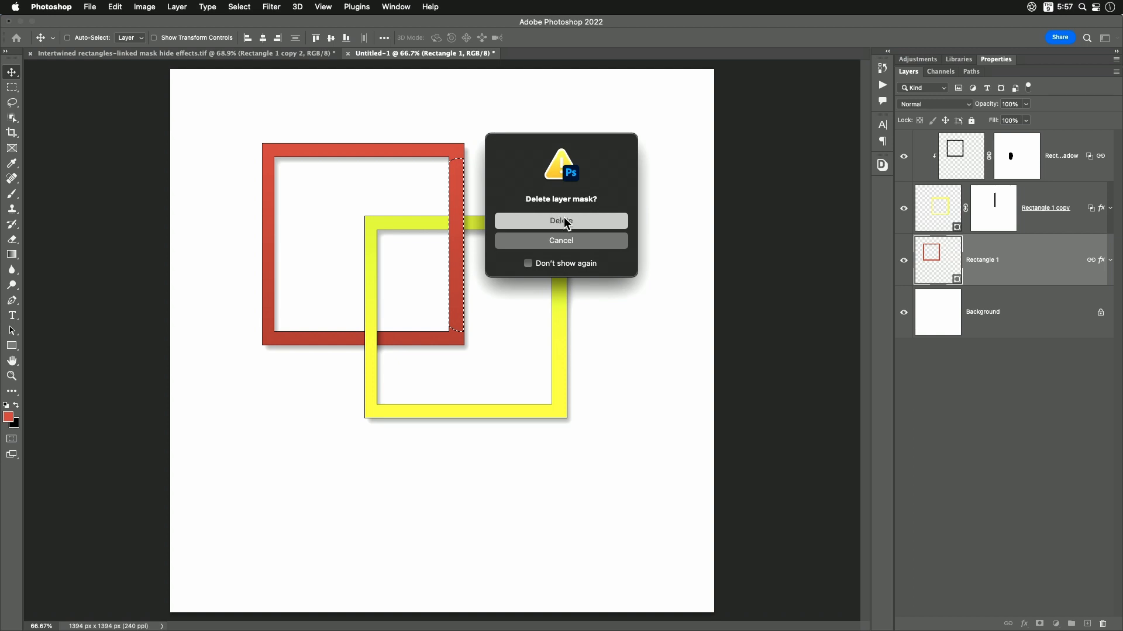
click(567, 222)
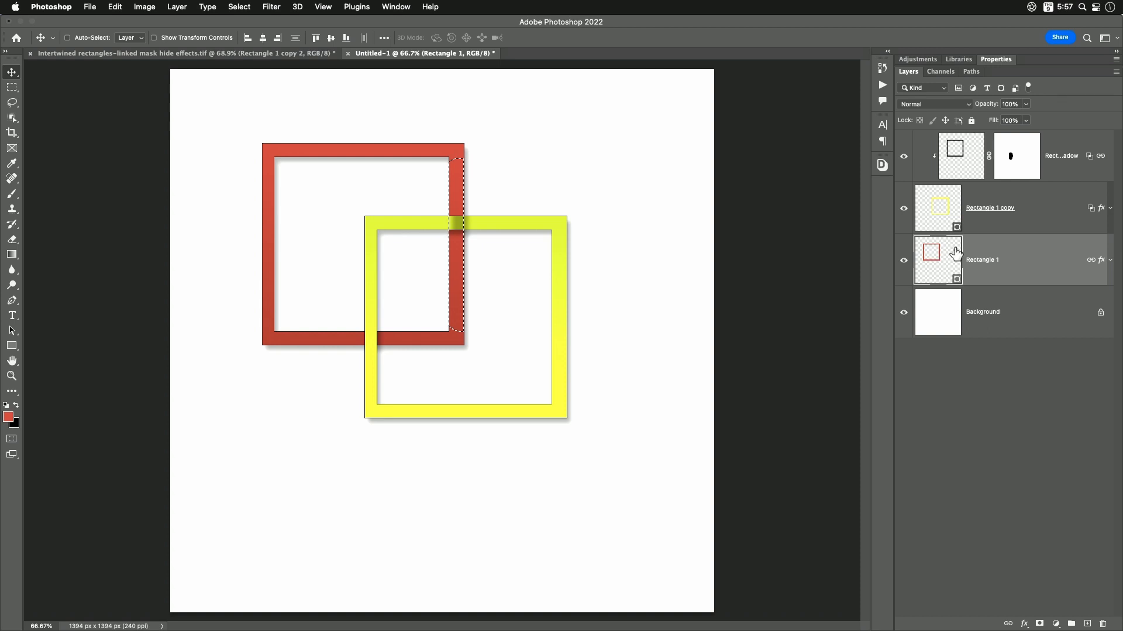
- Add a new empty layer above the Drop Shadow layer and mask it from the strip selection
click(1064, 168)
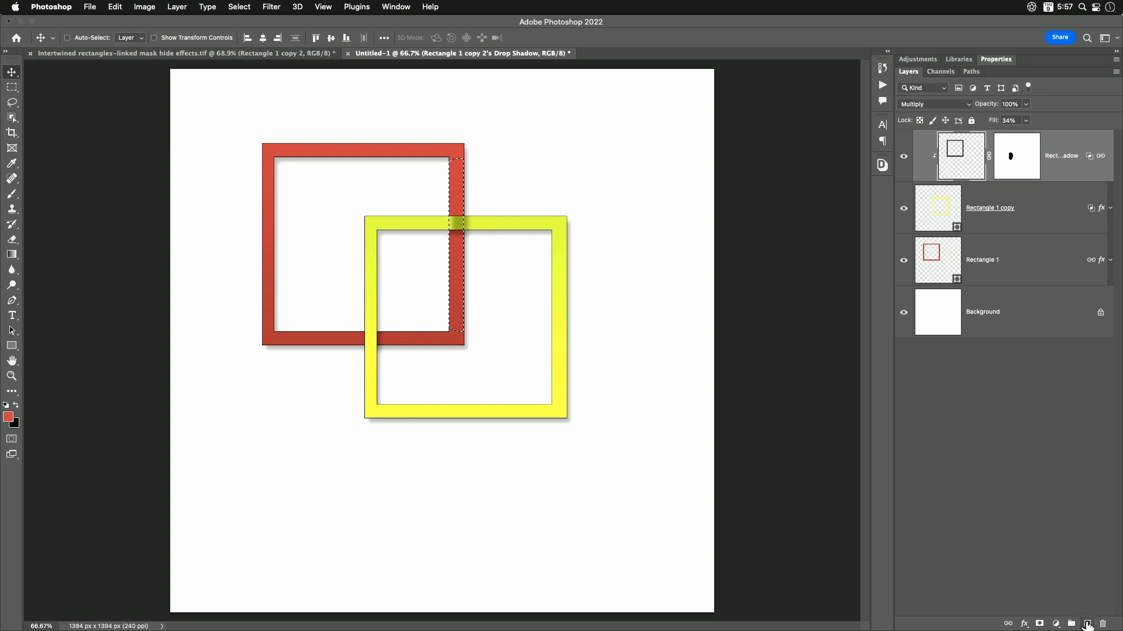
click(1087, 625)
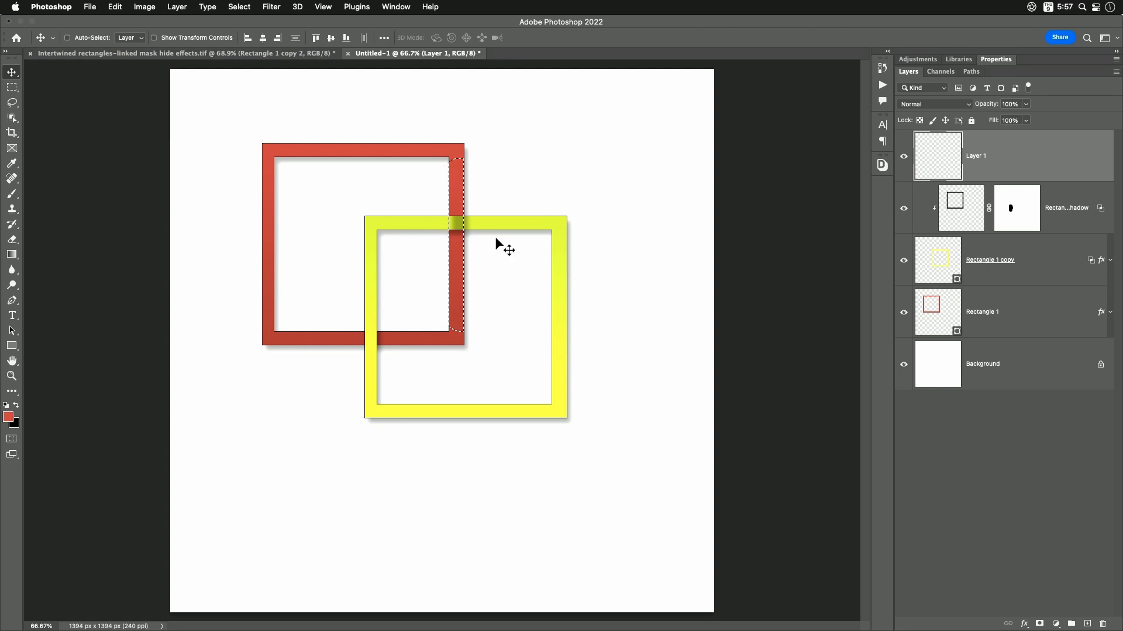
click(1039, 625)
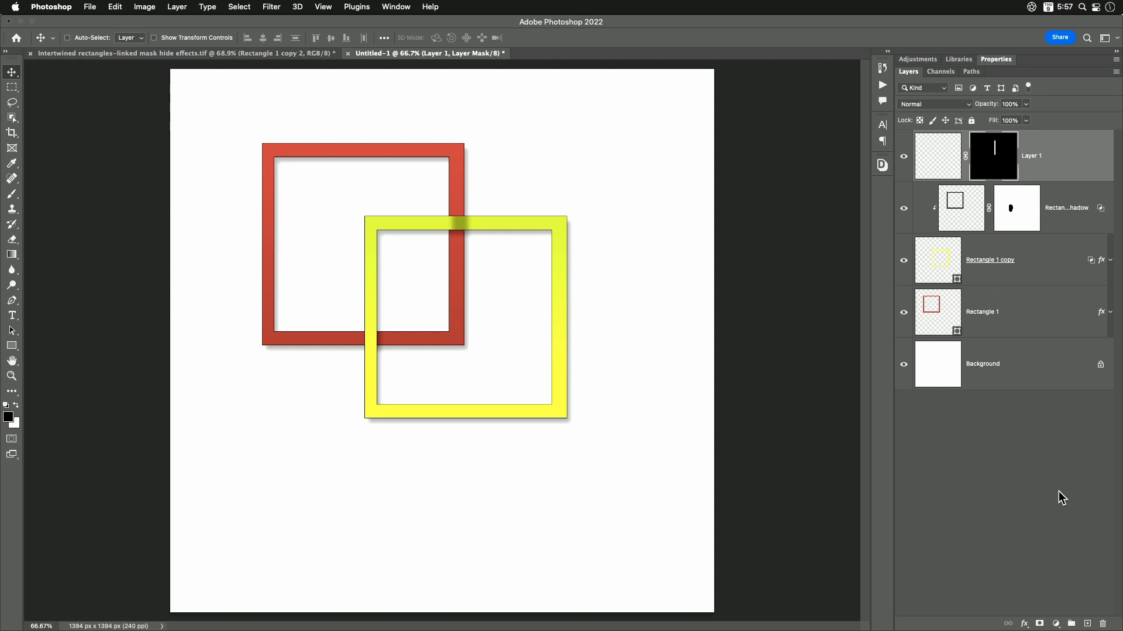
- Set the Knockout of the masked empty layer to Shallow in its Blending Options
click(1023, 625)
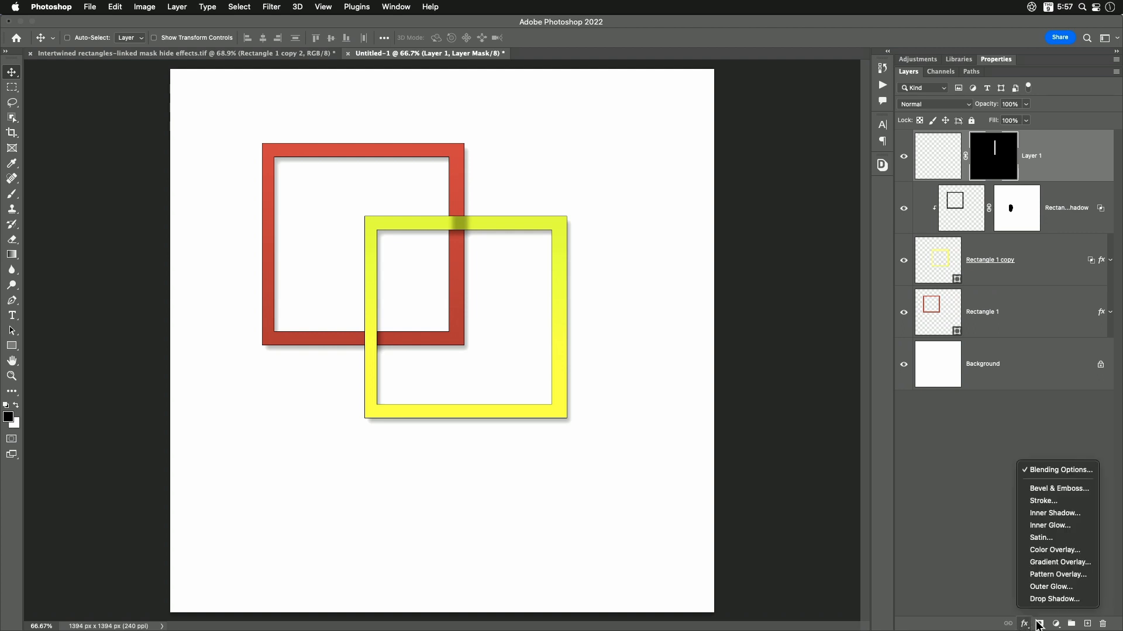
click(1059, 470)
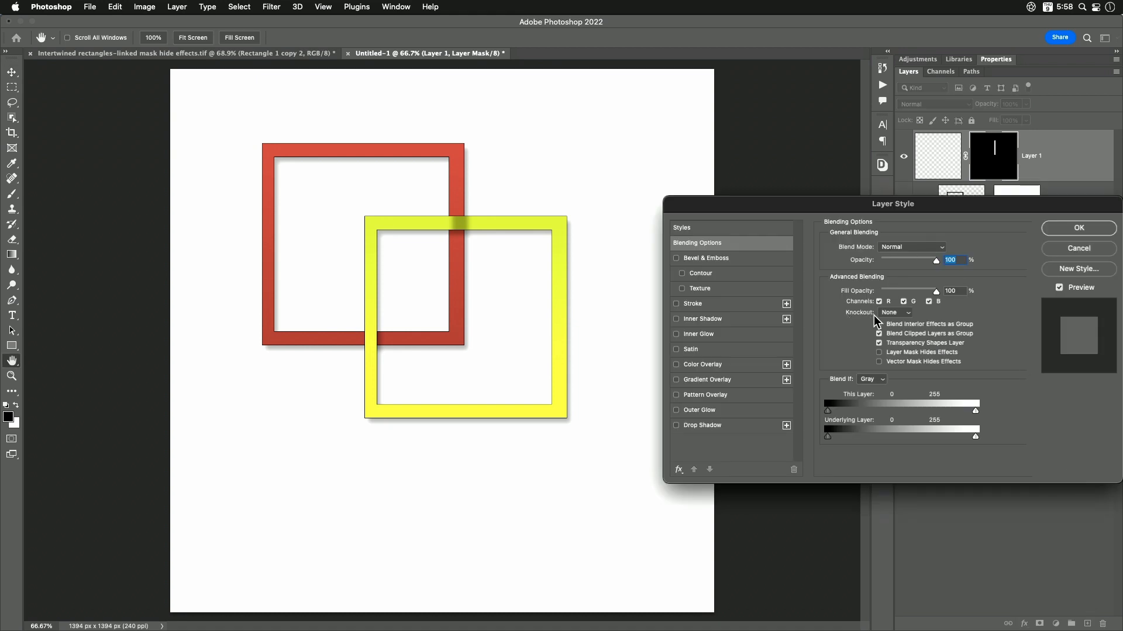
click(900, 314)
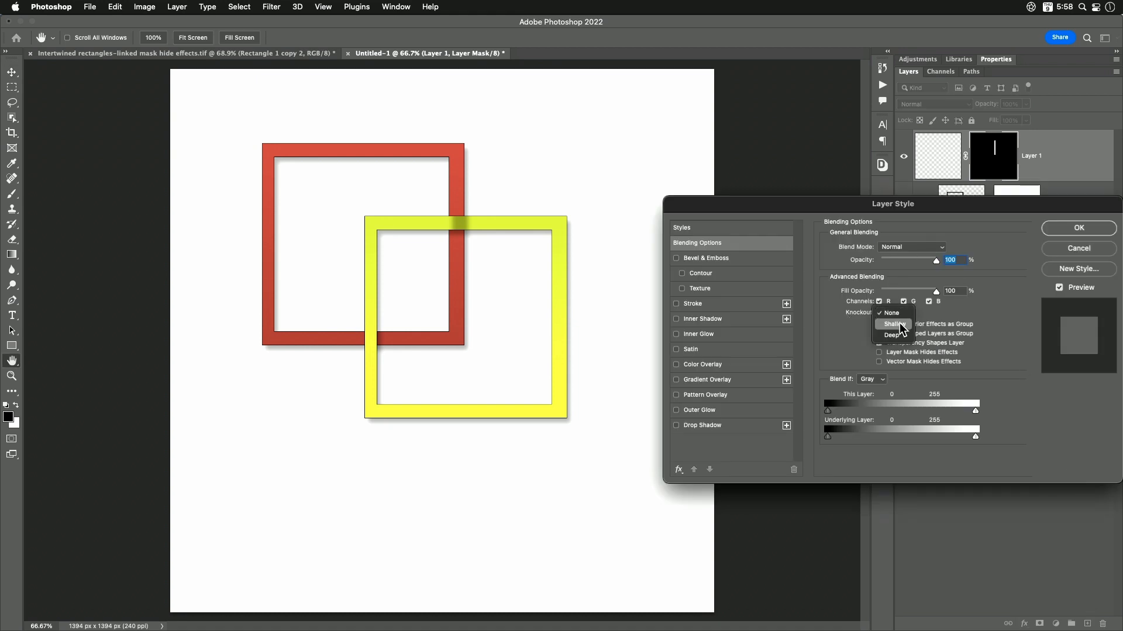
click(904, 328)
click(1079, 229)
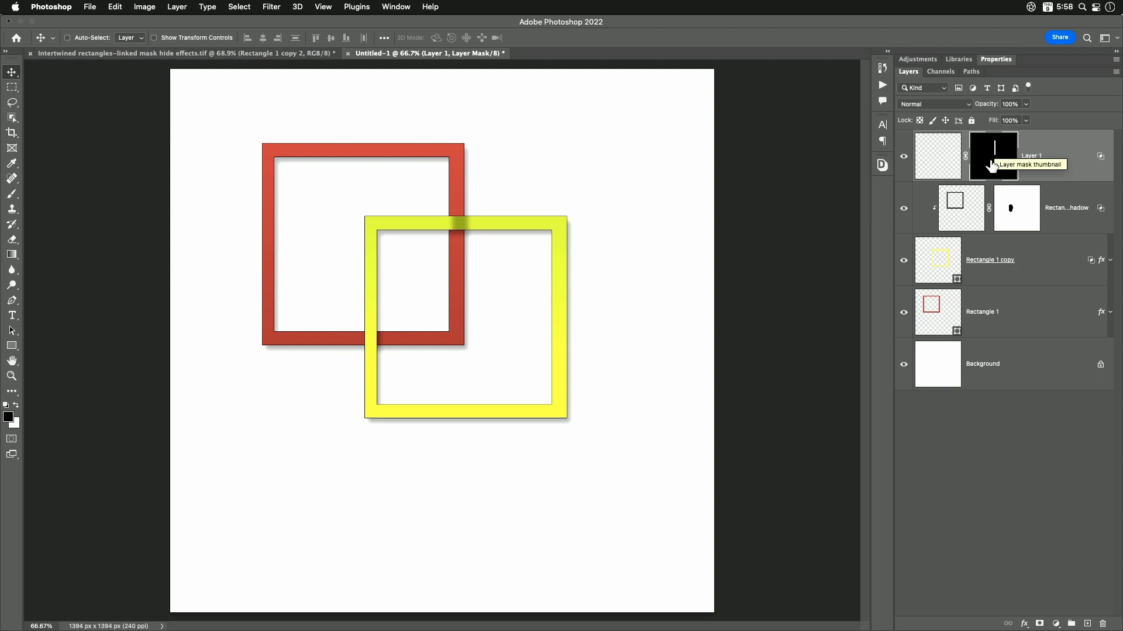
- Group the empty knockout layer, the Drop Shadow layer and the yellow frame's layer, and expand the group
shift+click(1047, 268)
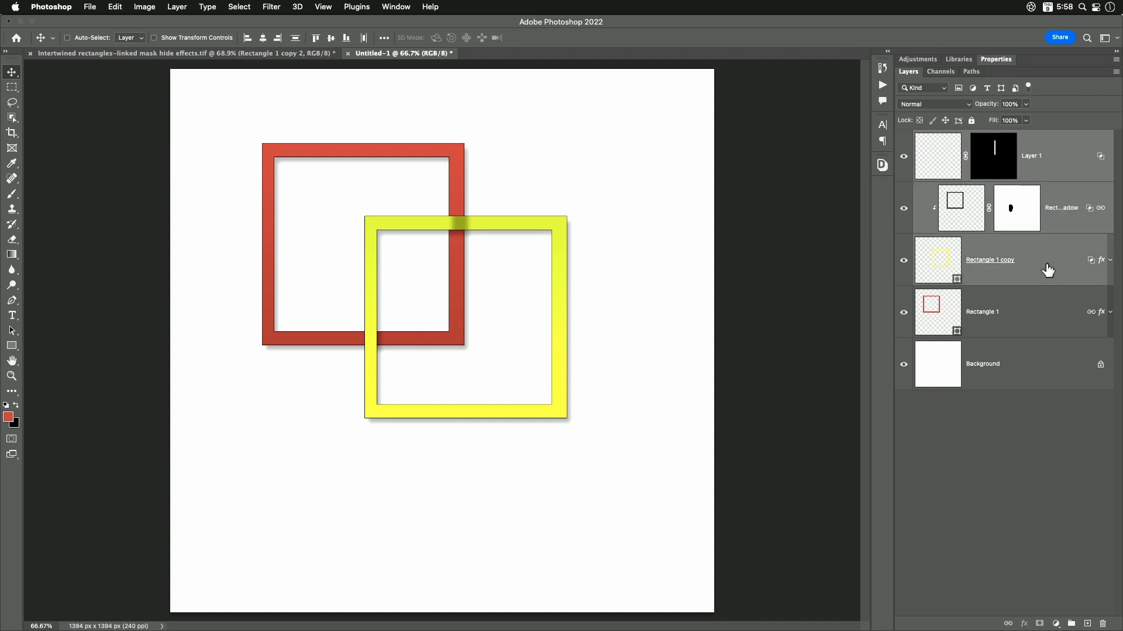
click(1073, 624)
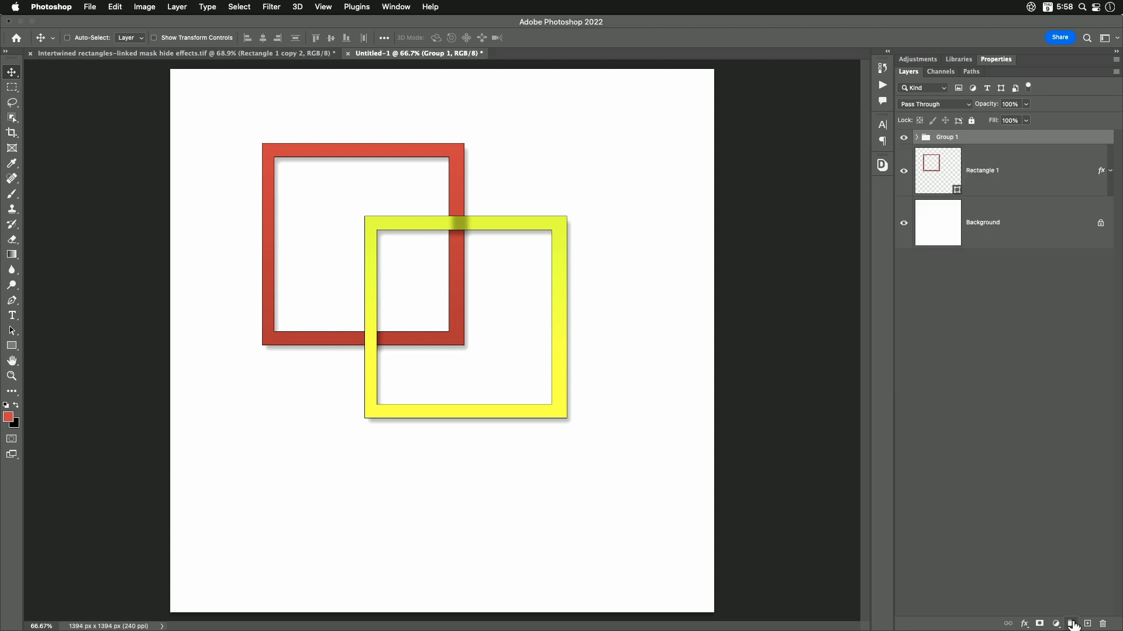
click(916, 137)
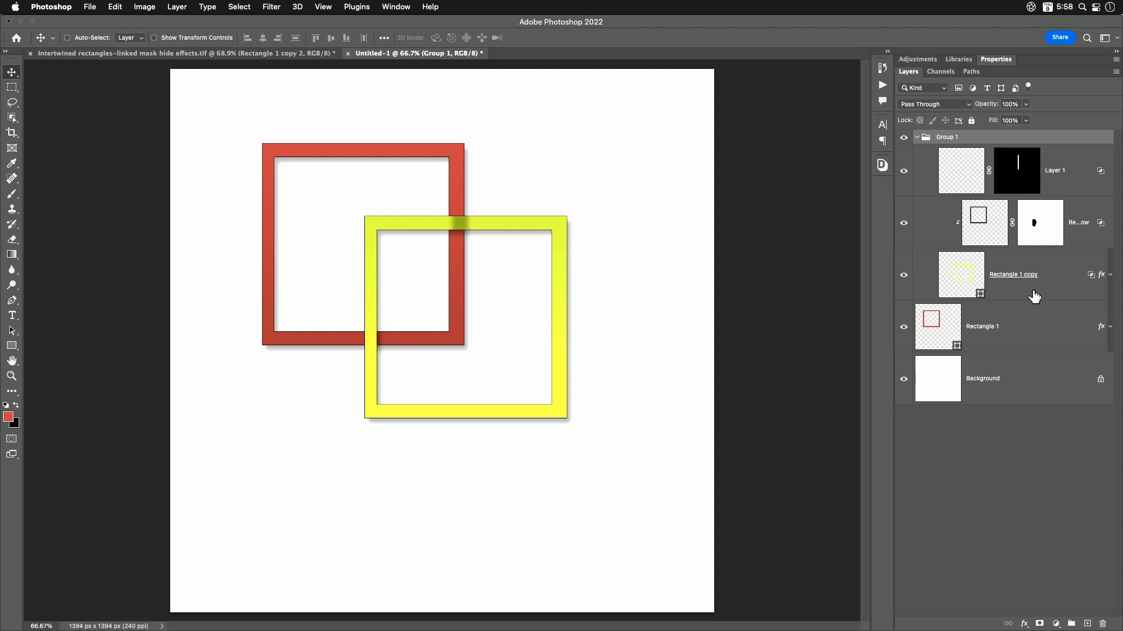
- Turn off Transparency Shapes Layer in the Blending Options of the masked empty layer inside the group
click(1069, 179)
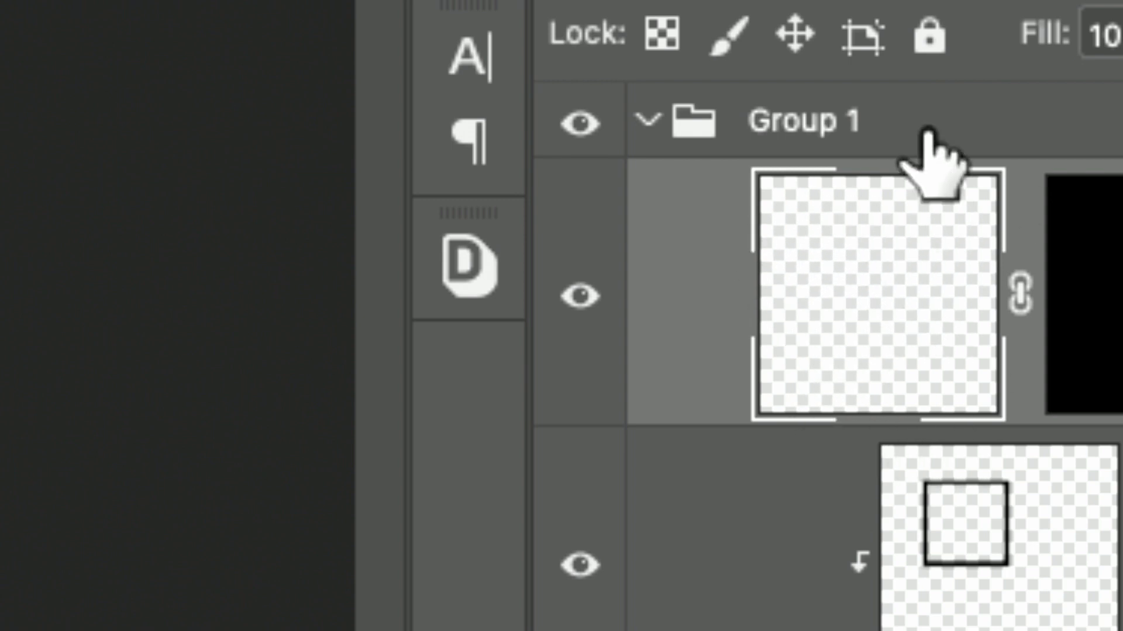
drag(928, 131, 902, 465)
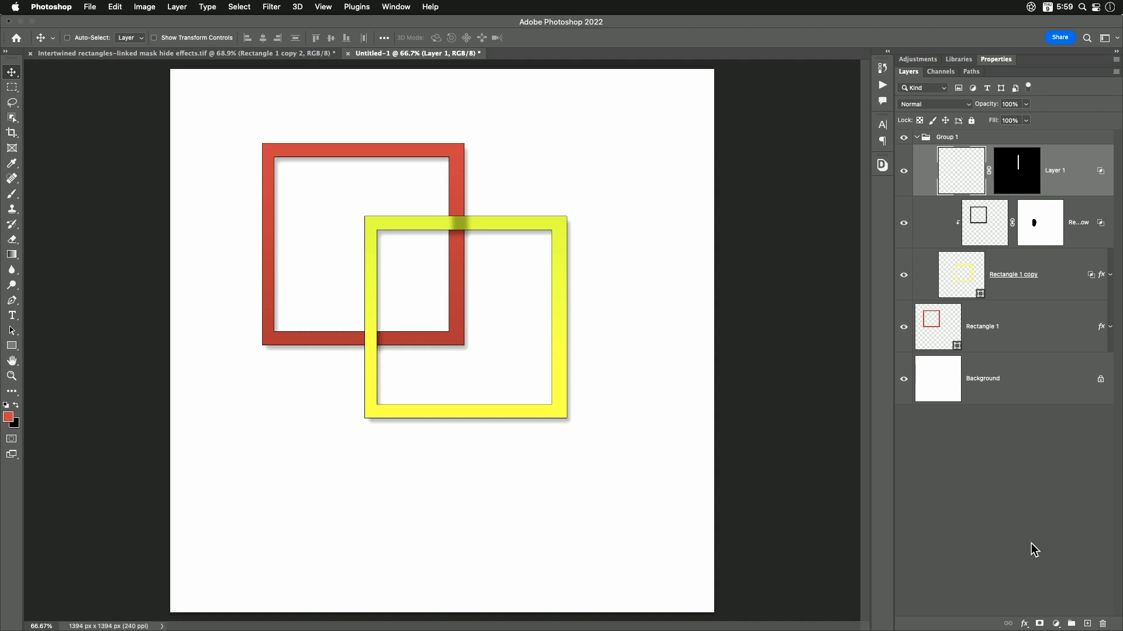
click(1024, 623)
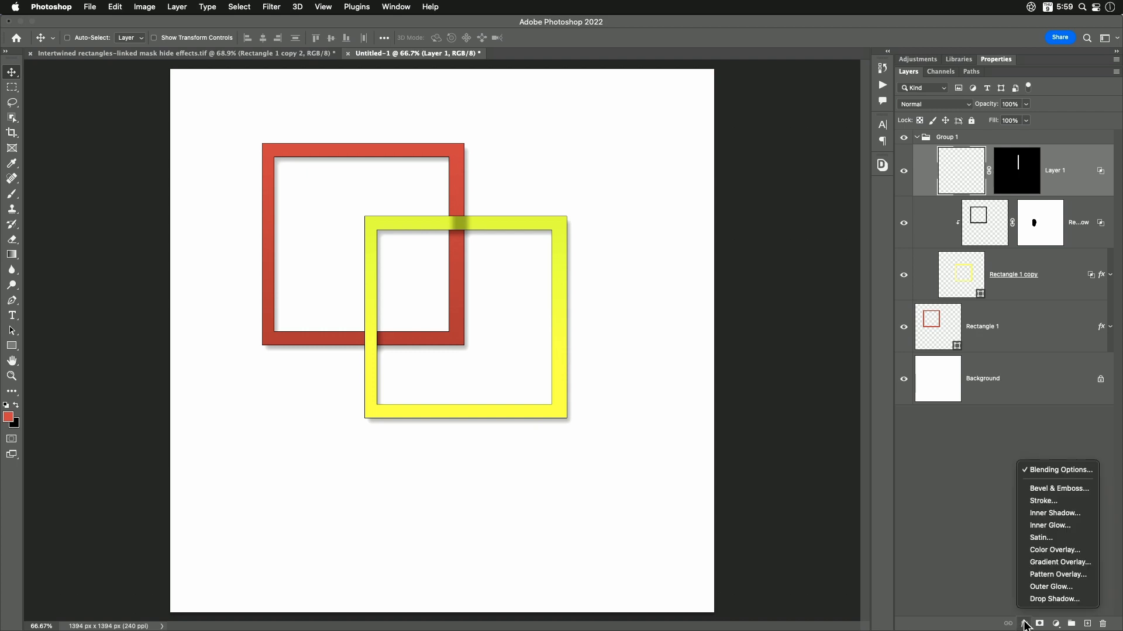
click(1060, 472)
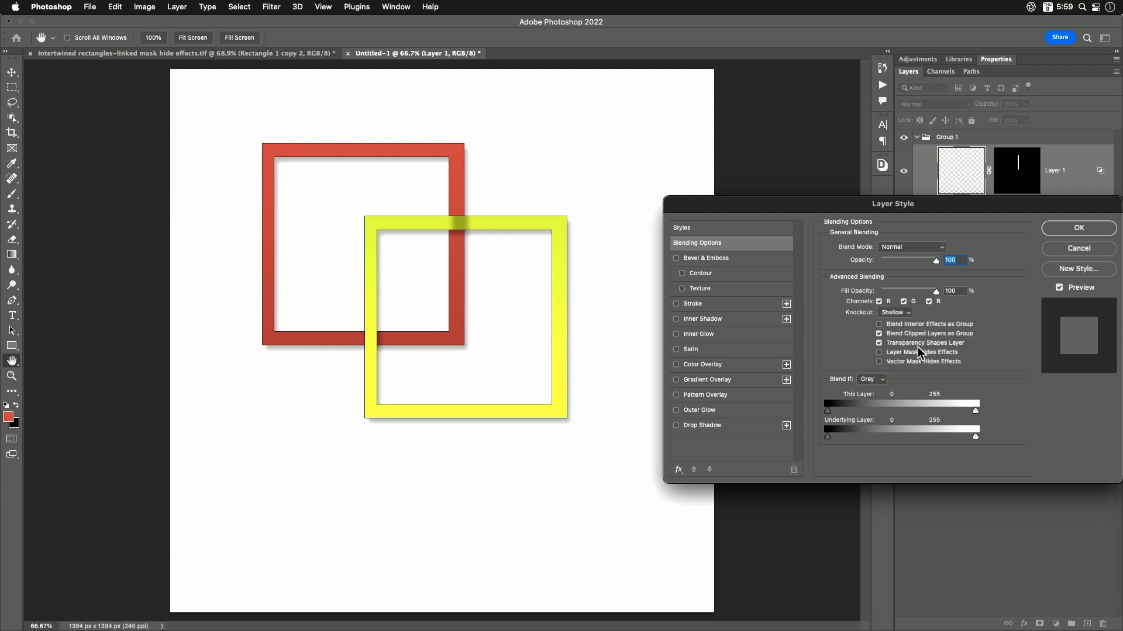
drag(1011, 204, 989, 238)
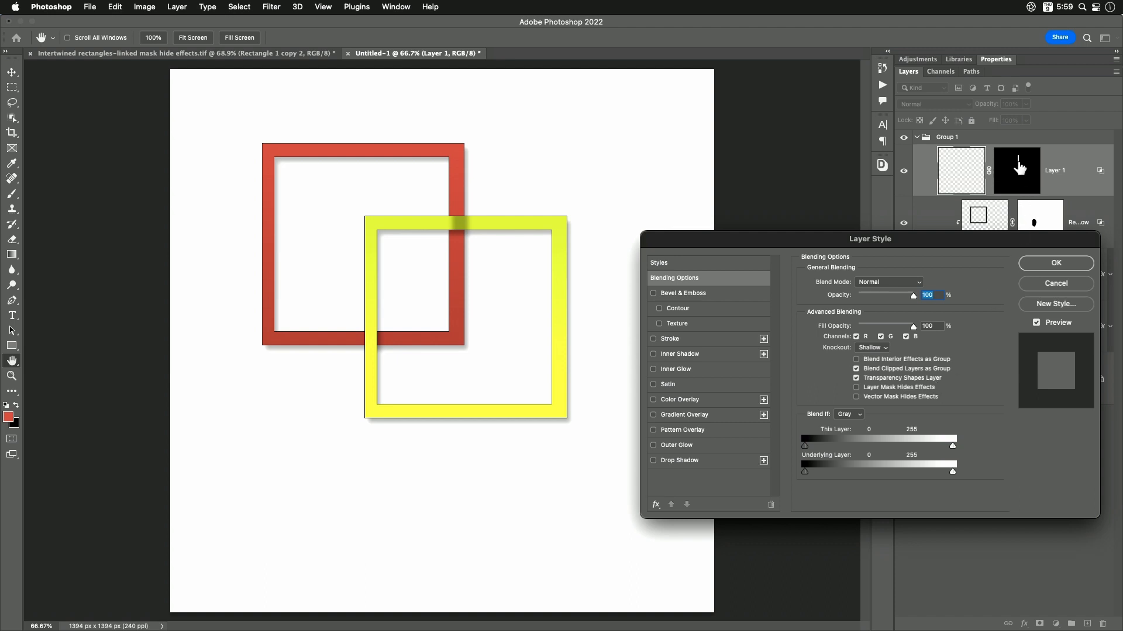
click(856, 378)
click(1055, 263)
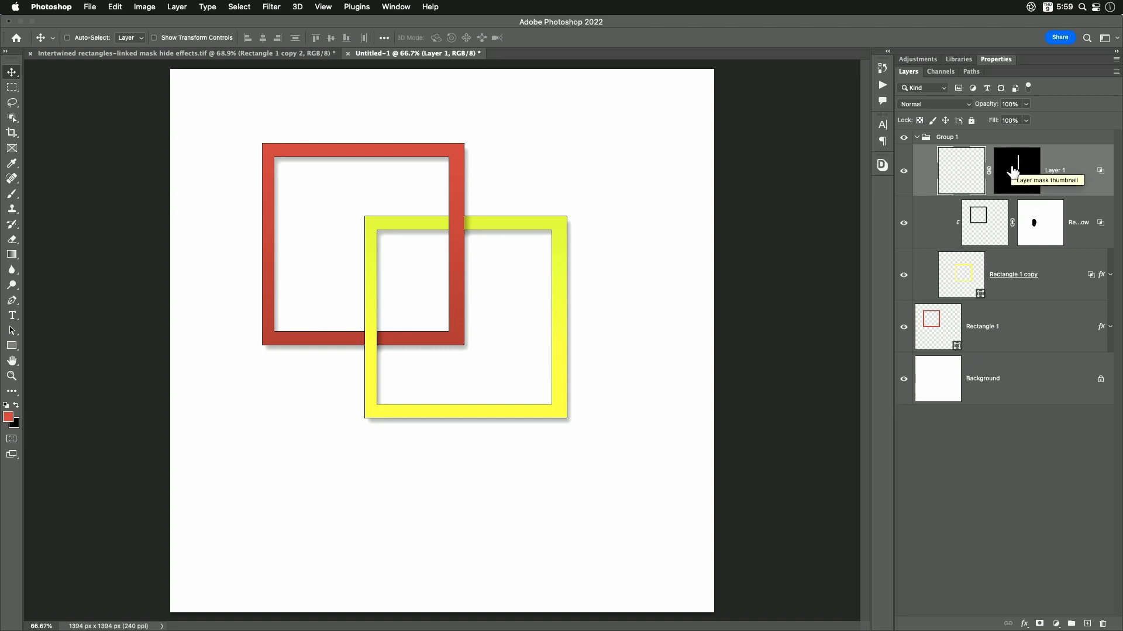
- Try moving the red frame's layer sideways with the knockout layer unlinked, and undo the move
click(956, 329)
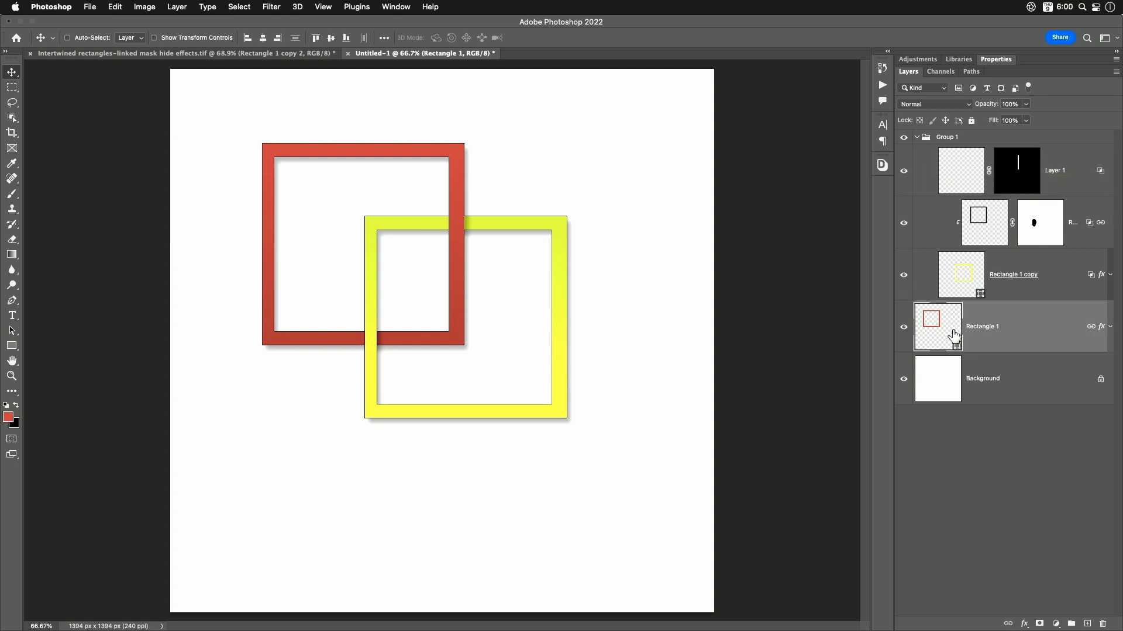
drag(695, 258, 691, 258)
drag(661, 259, 660, 259)
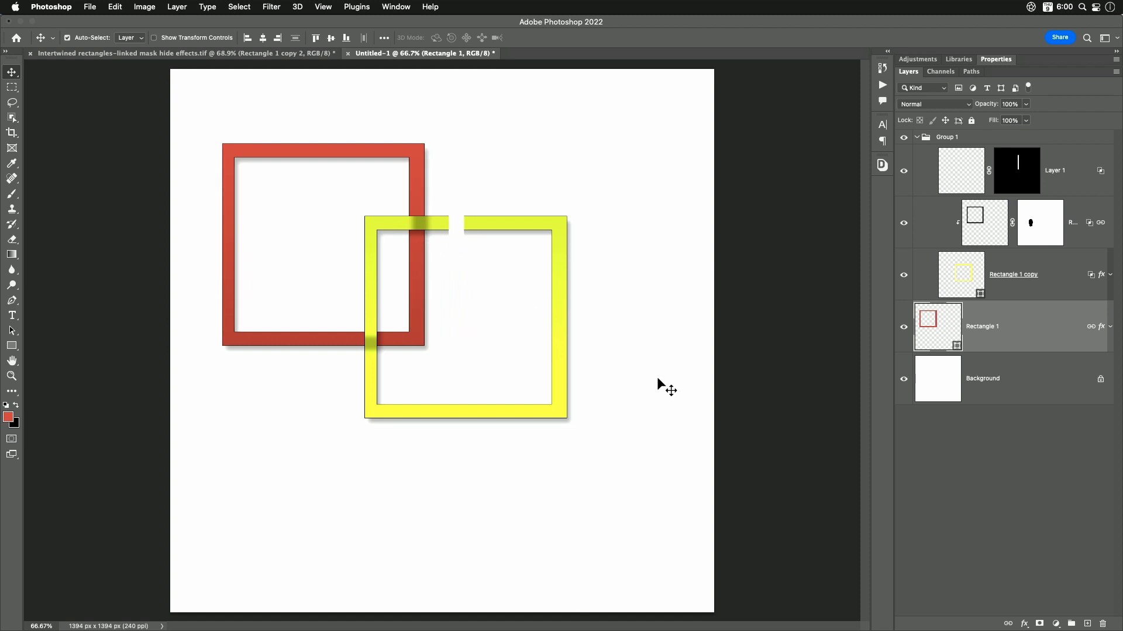
key(super+z)
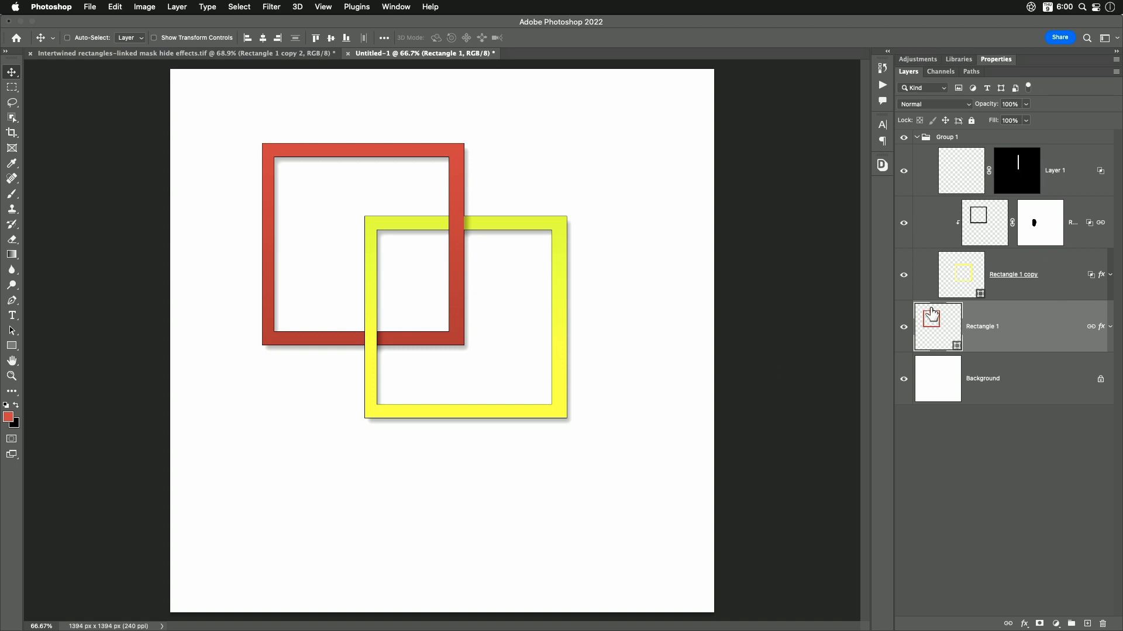
- Link the red frame's layer, the Drop Shadow layer and the masked knockout layer together
super+click(1075, 228)
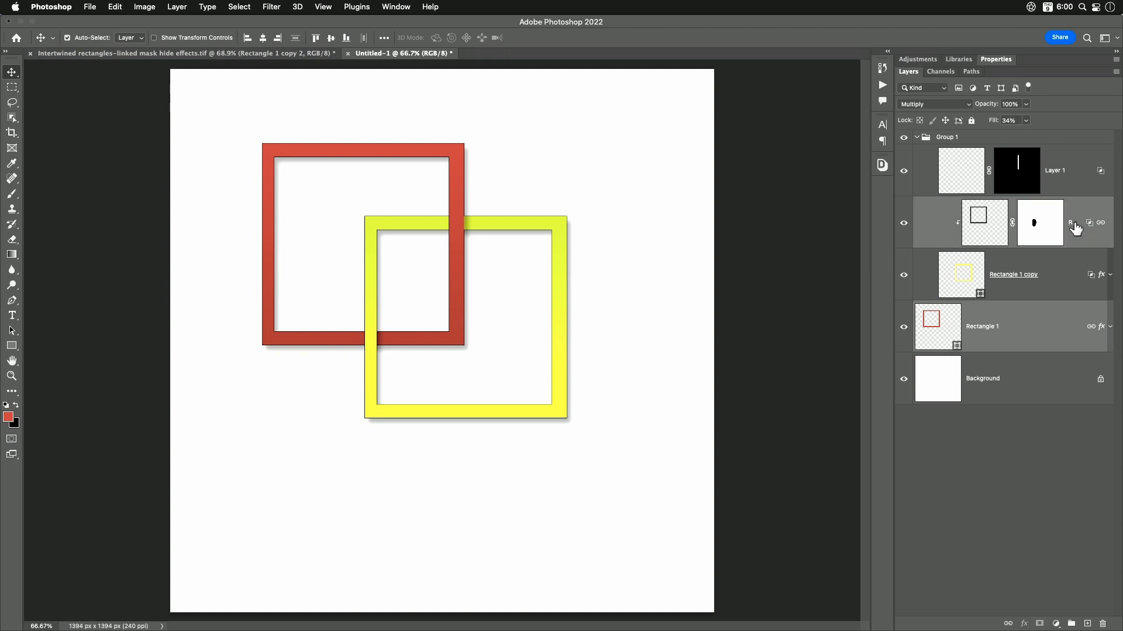
super+click(1070, 171)
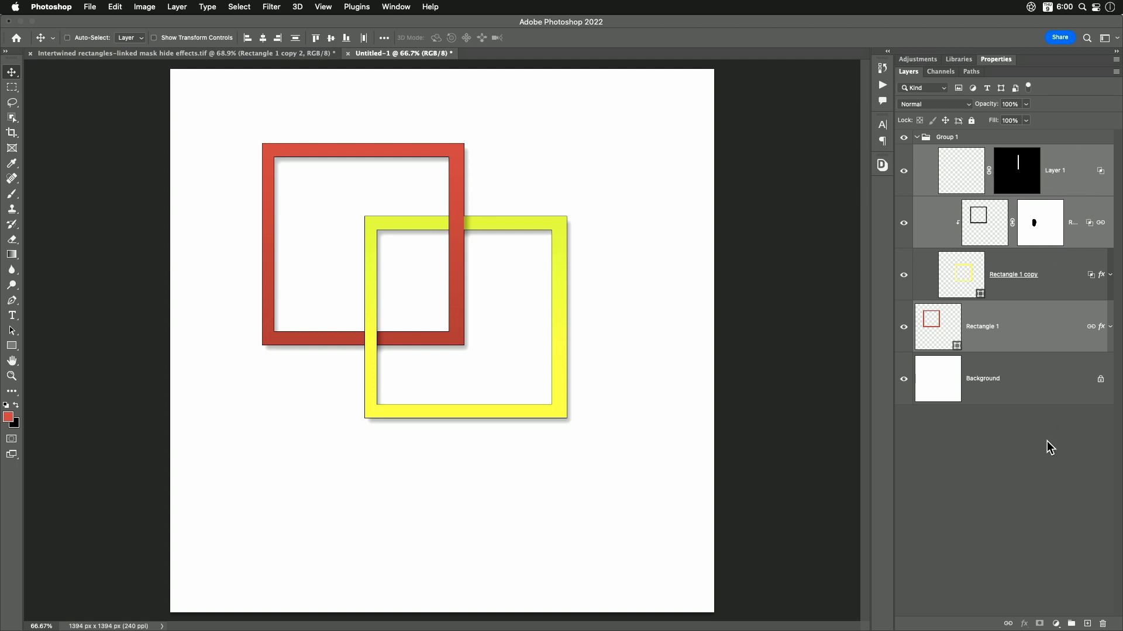
click(1007, 623)
- Move the linked red frame to several positions over the yellow frame, ending lower and farther right than its original place
click(1042, 327)
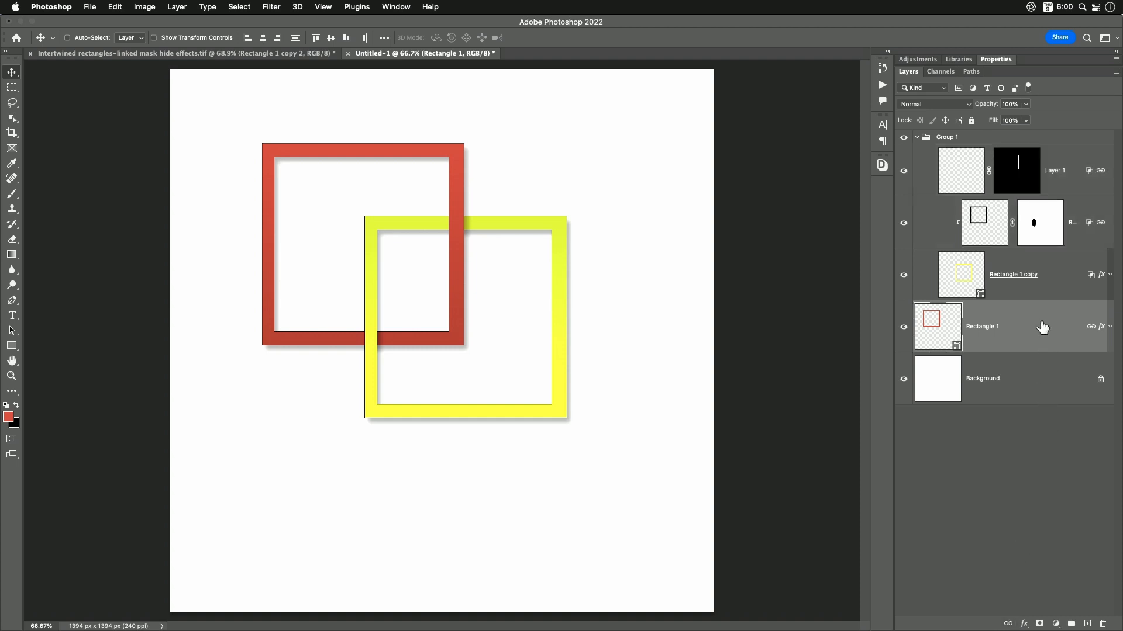
drag(538, 288, 501, 297)
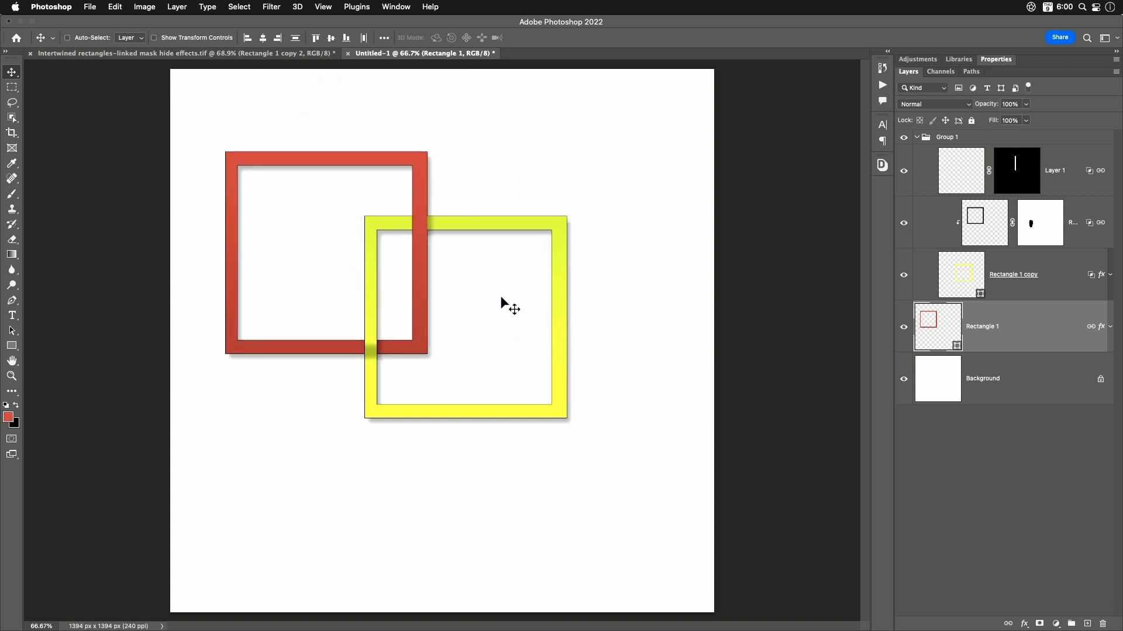
drag(423, 253, 465, 255)
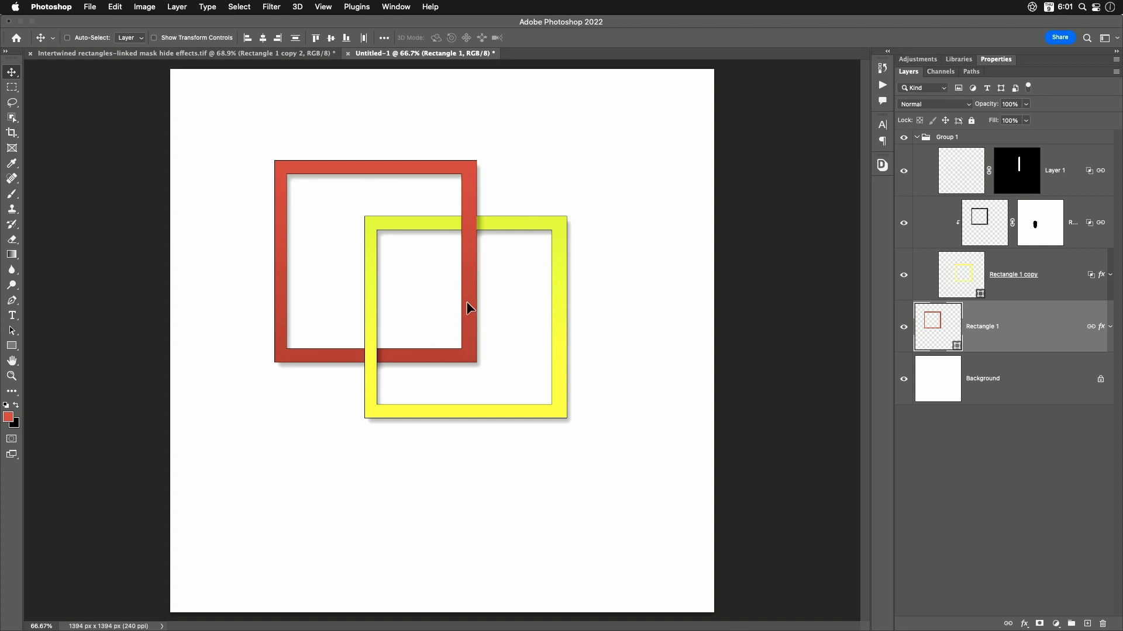
drag(465, 300, 490, 314)
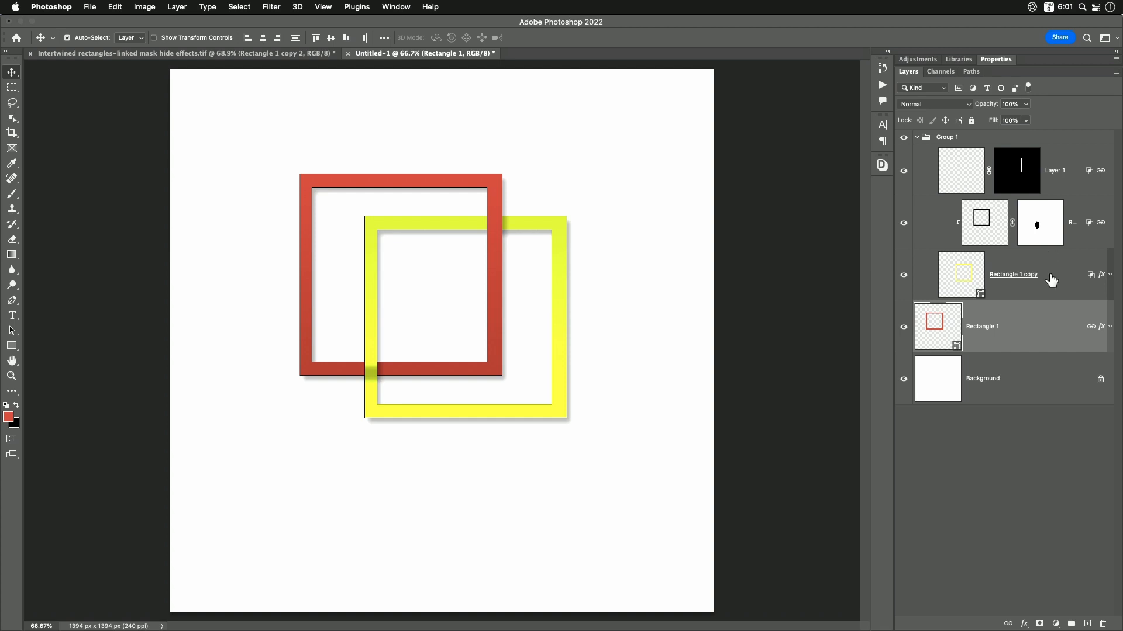
- Undo the last move, unlink the clipped Drop Shadow layer from its mask, and reposition the linked red frame over the yellow frame
key(super+z)
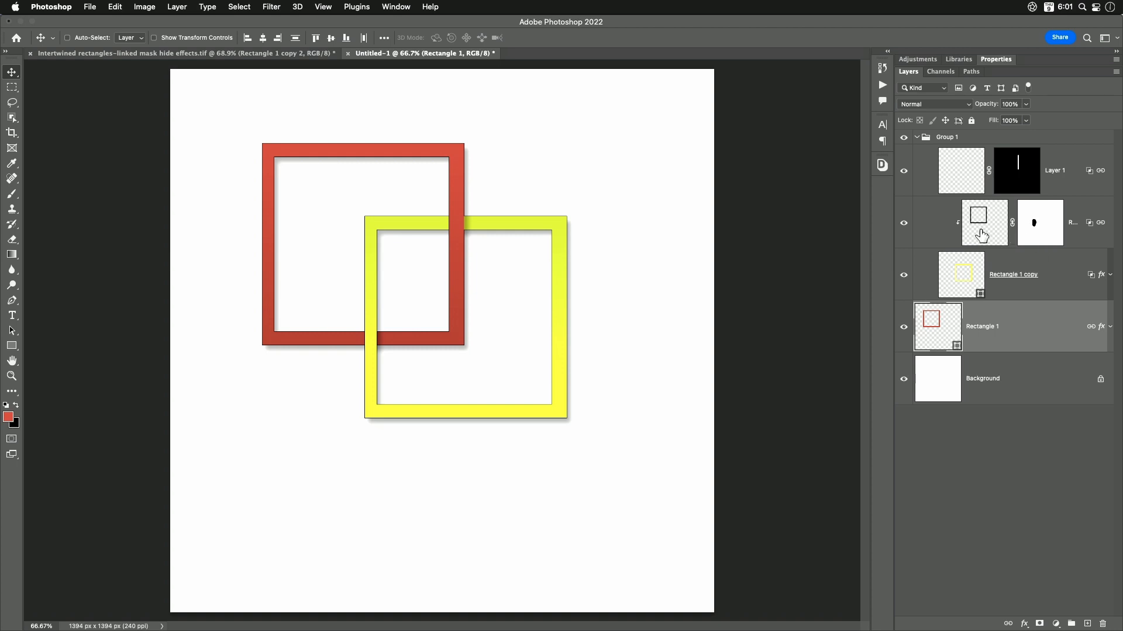
click(1012, 223)
mouse_move(494, 299)
mouse_down()
mouse_move(508, 296)
mouse_move(475, 273)
mouse_move(515, 296)
mouse_up()
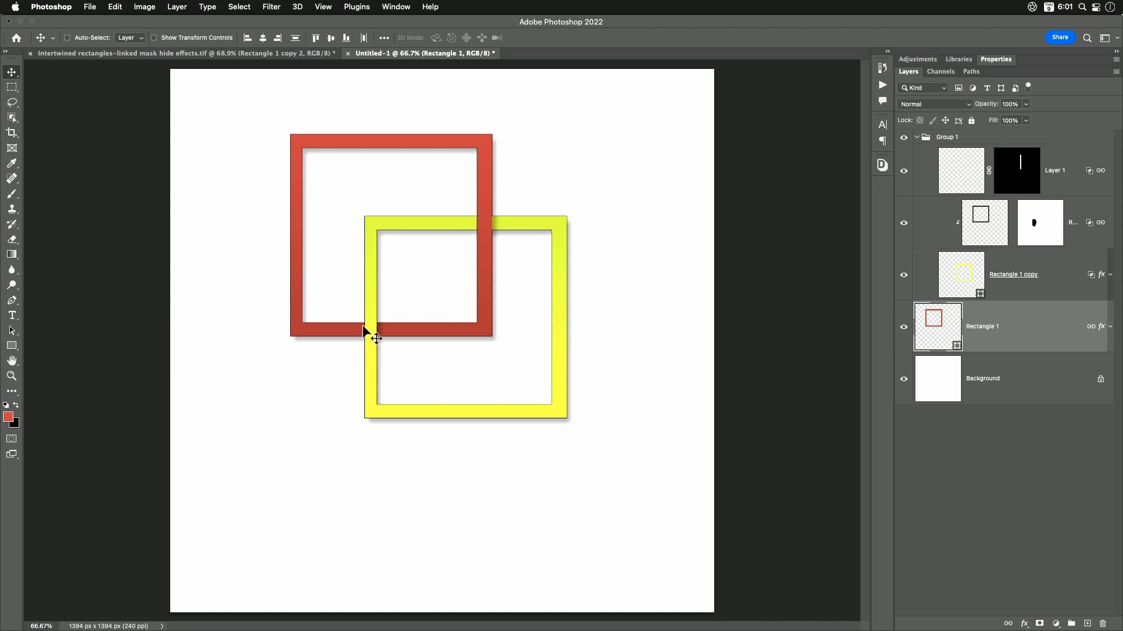
mouse_move(483, 245)
mouse_down()
mouse_move(514, 288)
mouse_move(450, 232)
mouse_move(476, 225)
mouse_move(481, 256)
mouse_move(494, 252)
mouse_up()
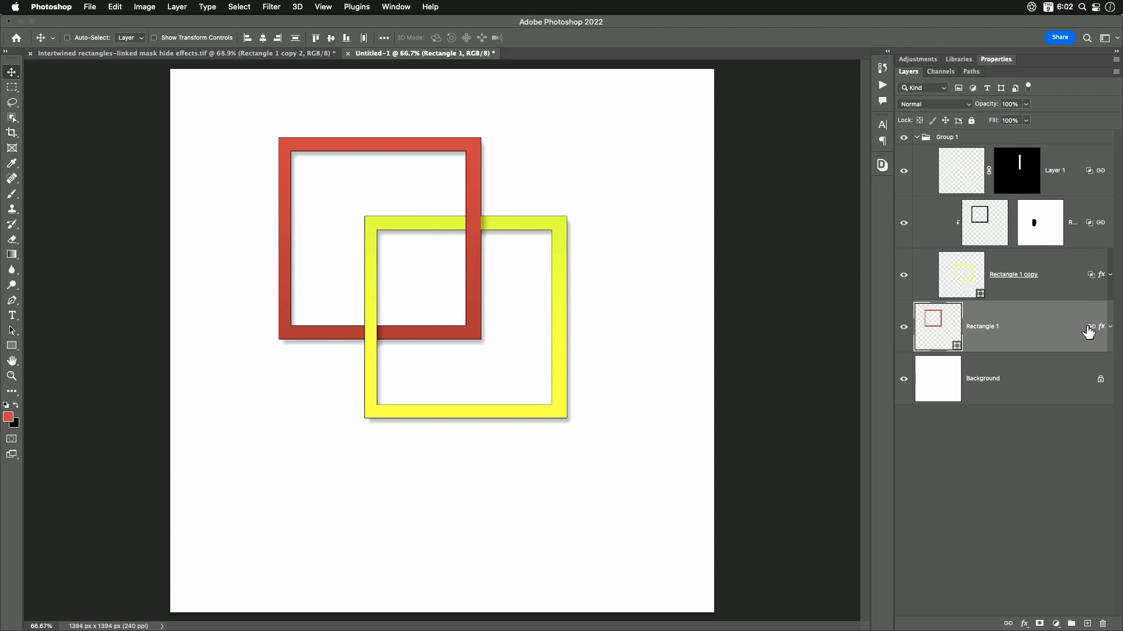
- Duplicate the red frame's Rectangle 1 layer
click(958, 176)
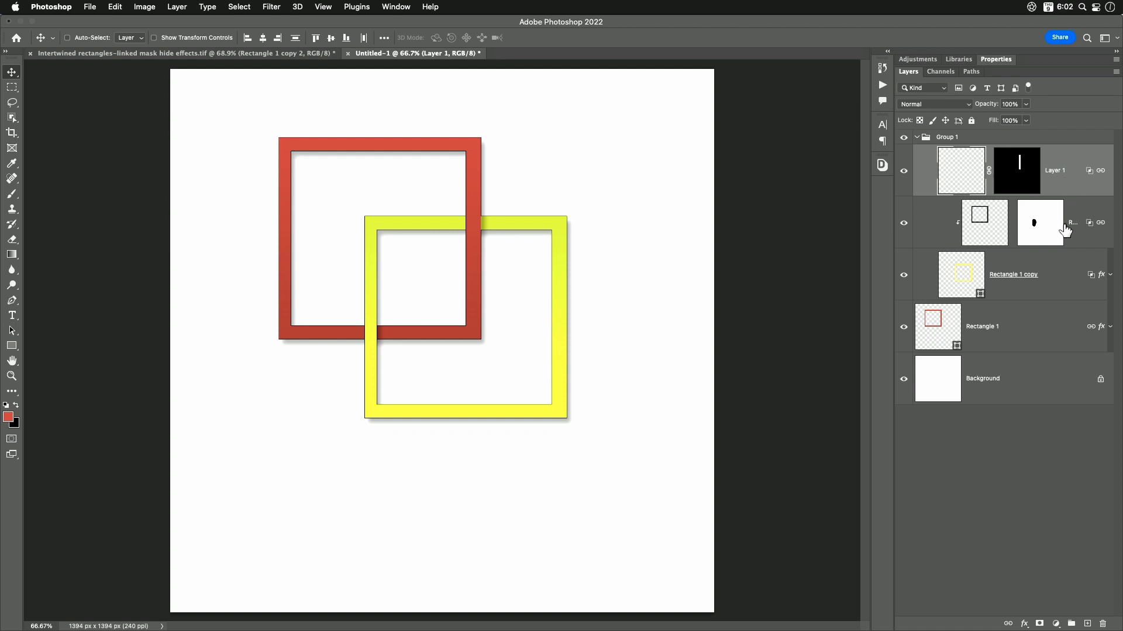
right_click(1045, 321)
click(1044, 321)
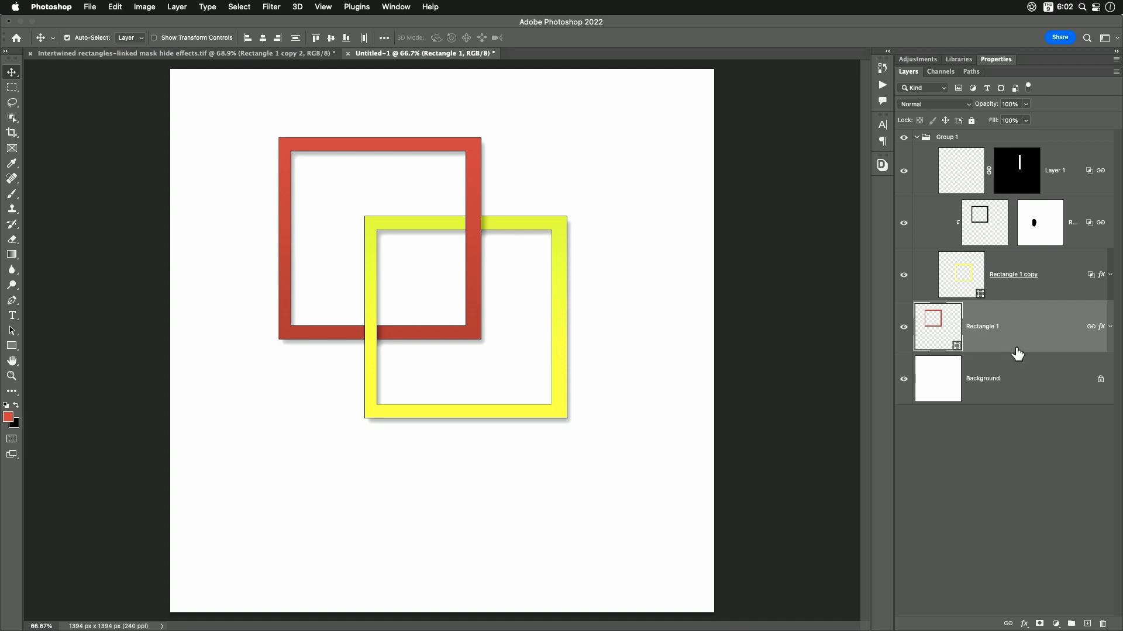
key(super+j)
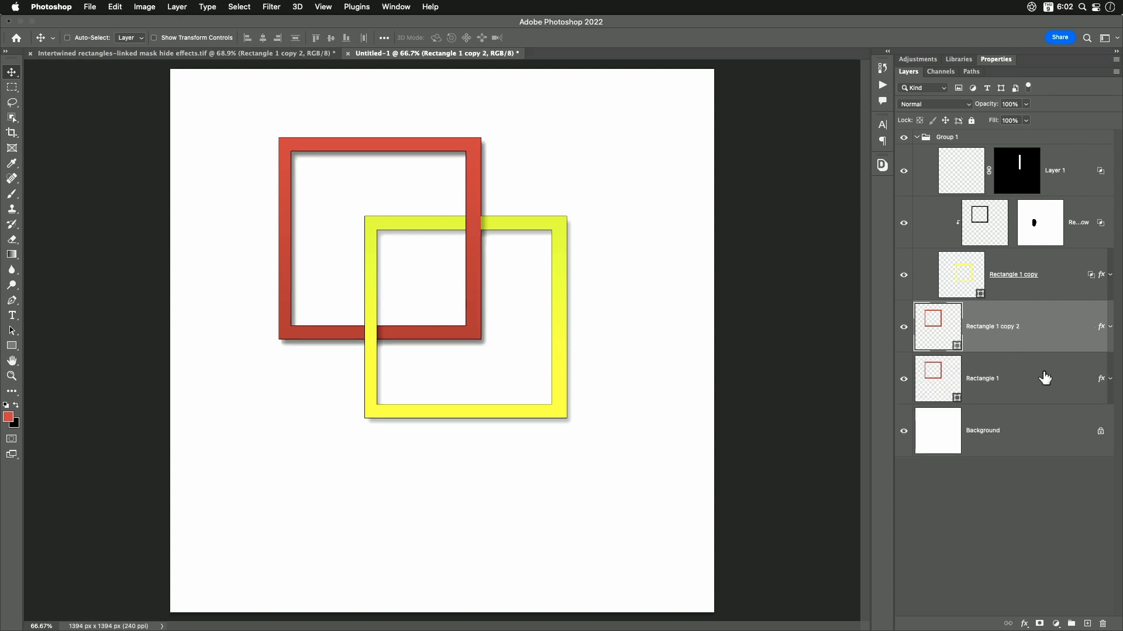
- Delete the Drop Shadow effect from the original Rectangle 1 layer, keeping its Gradient Overlay
click(1044, 377)
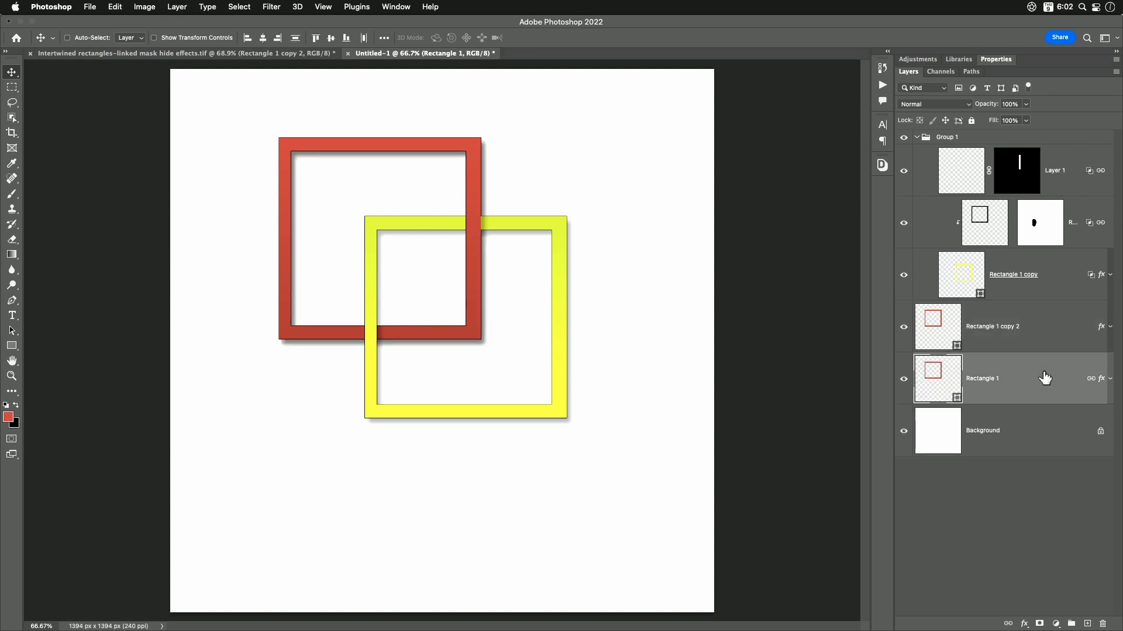
click(1109, 380)
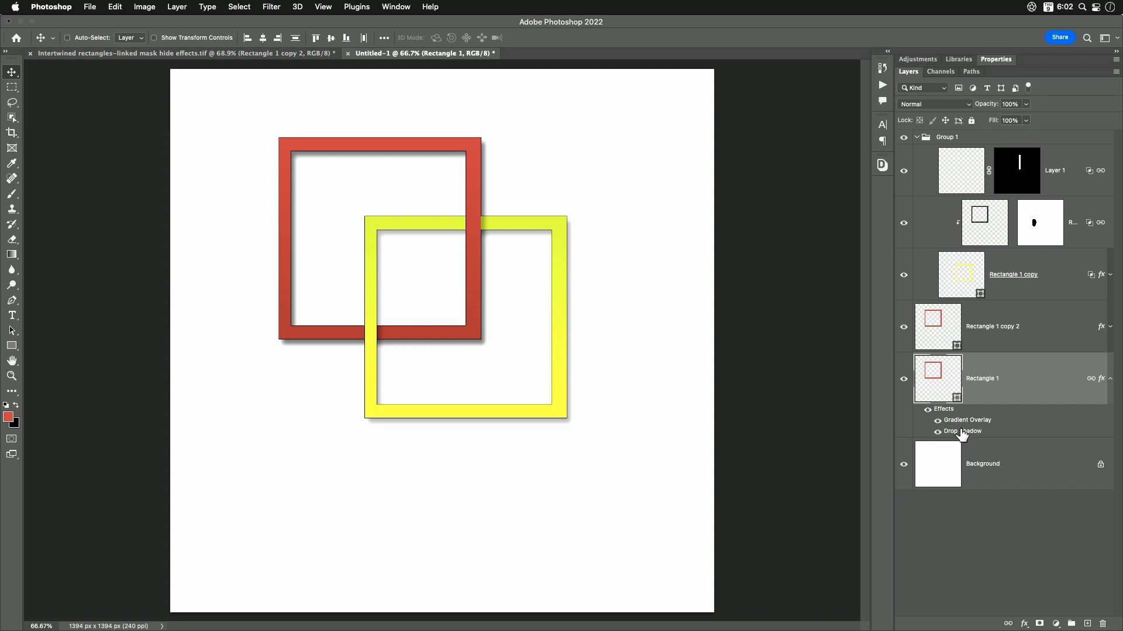
drag(964, 432, 1102, 624)
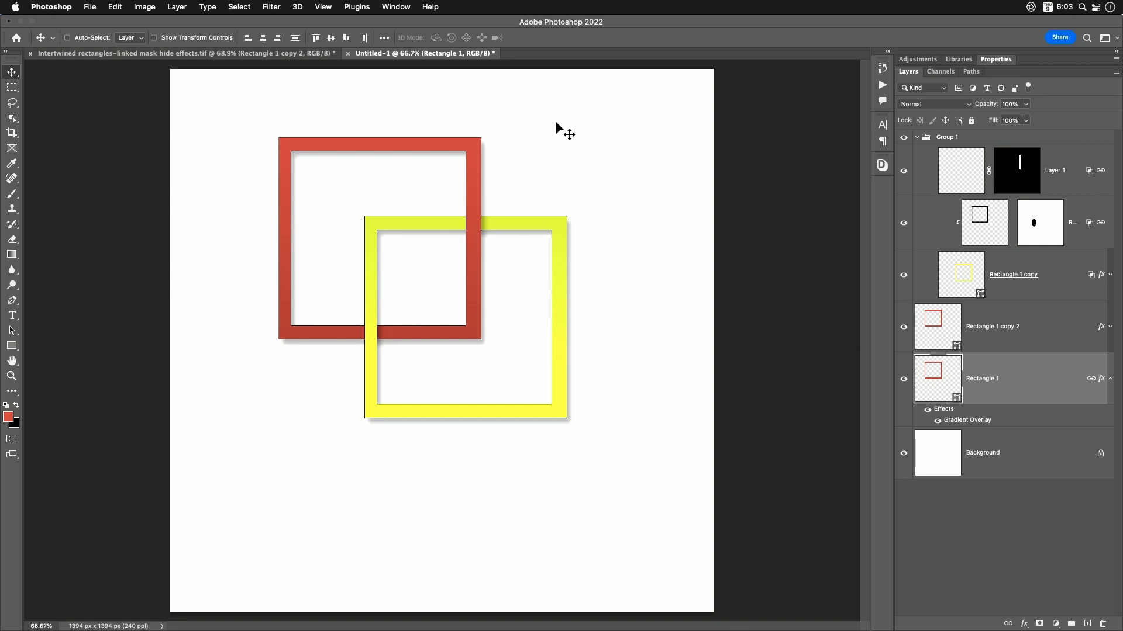
- Browse Photoshop plugins in the Creative Cloud marketplace and search for Shadowify
click(358, 7)
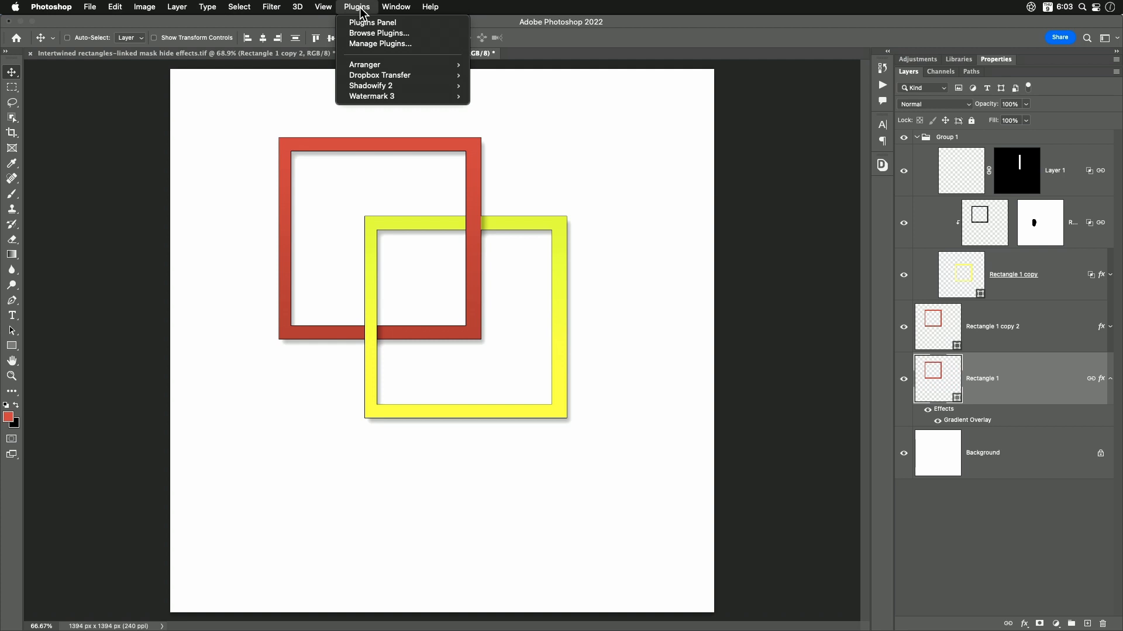
mouse_move(360, 86)
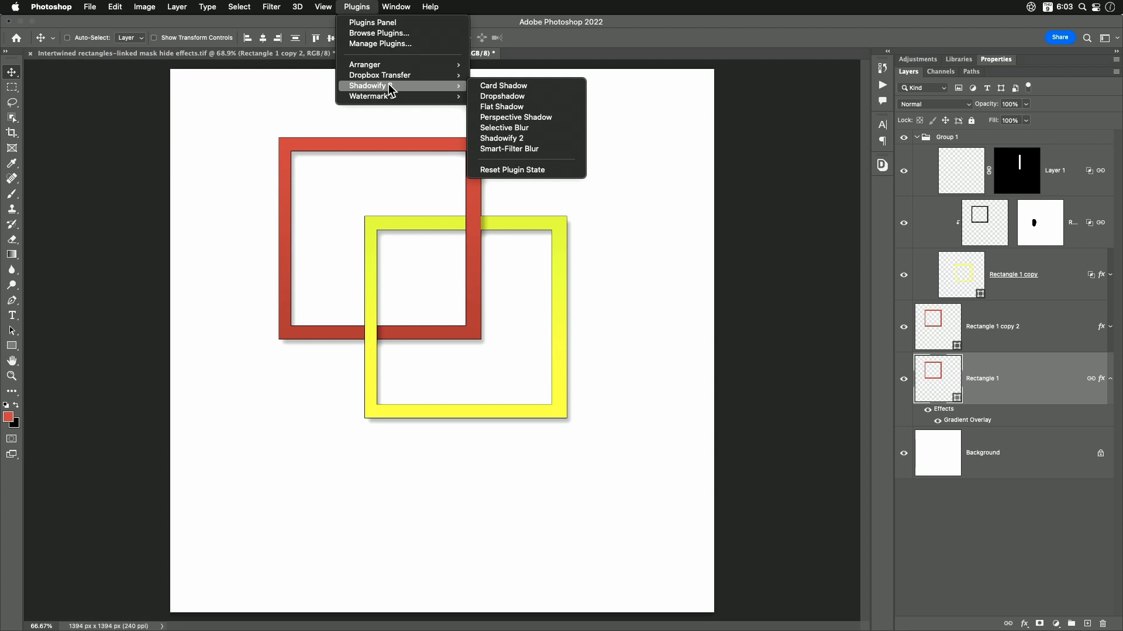
click(376, 33)
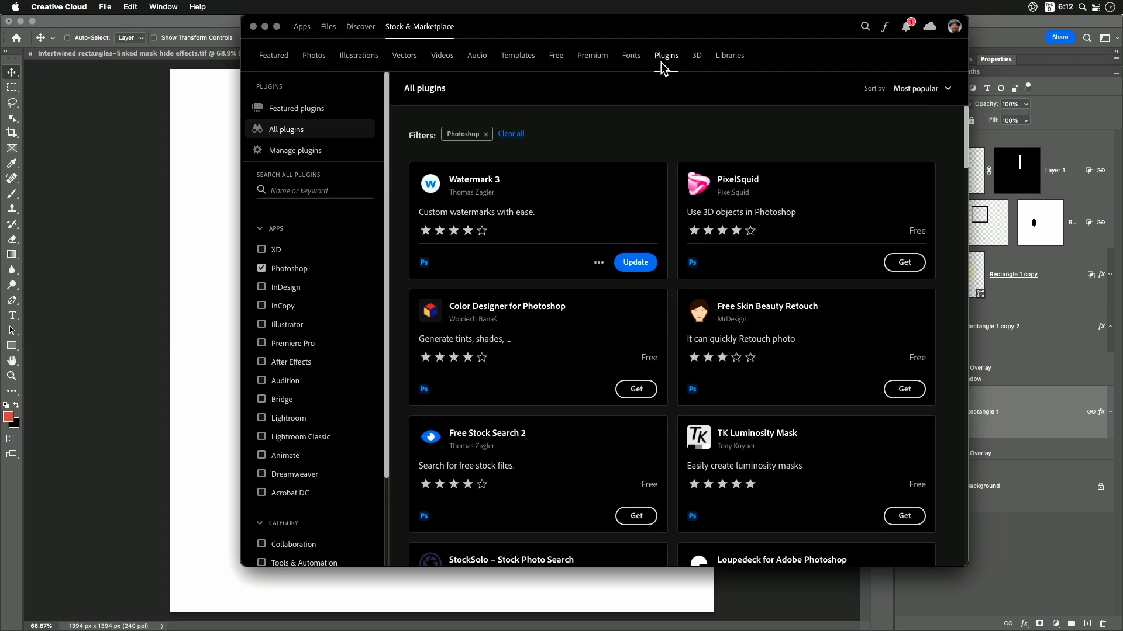
click(293, 189)
text(Shadowify)
key(Return)
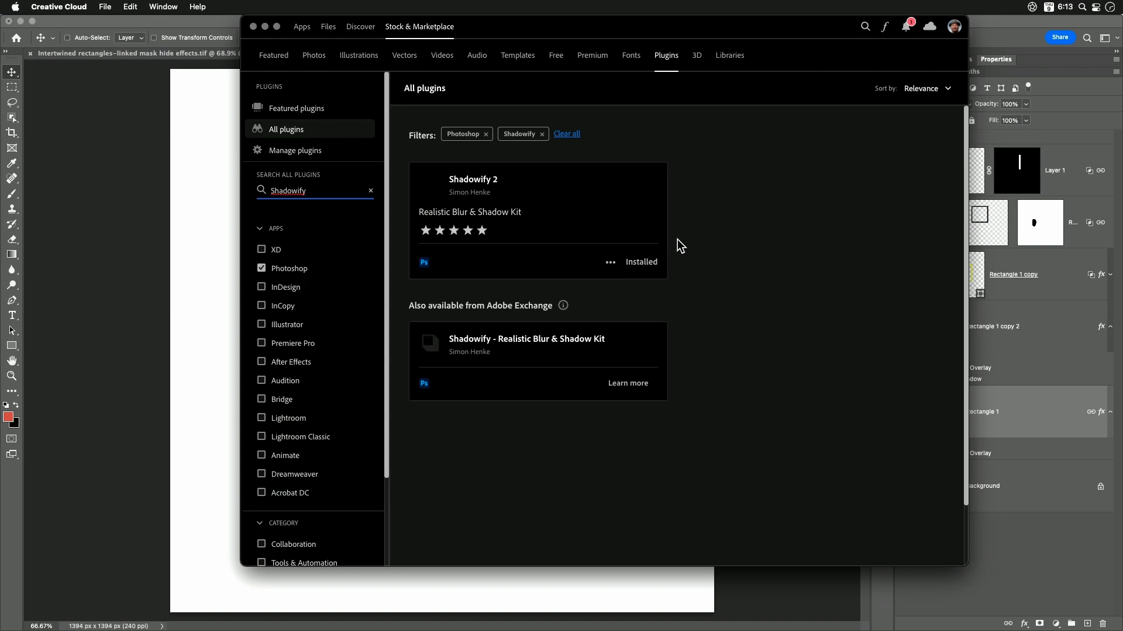
- Read the Shadowify 2 plugin's details page, including its features, version notes and ratings
click(497, 187)
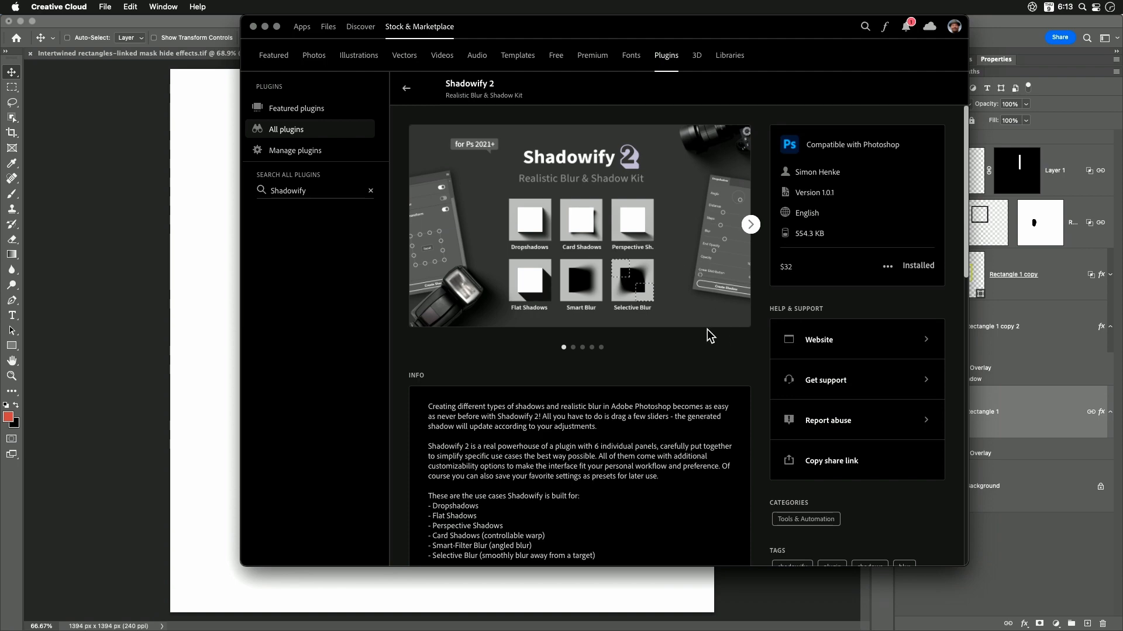
scroll(706, 330, down, 10)
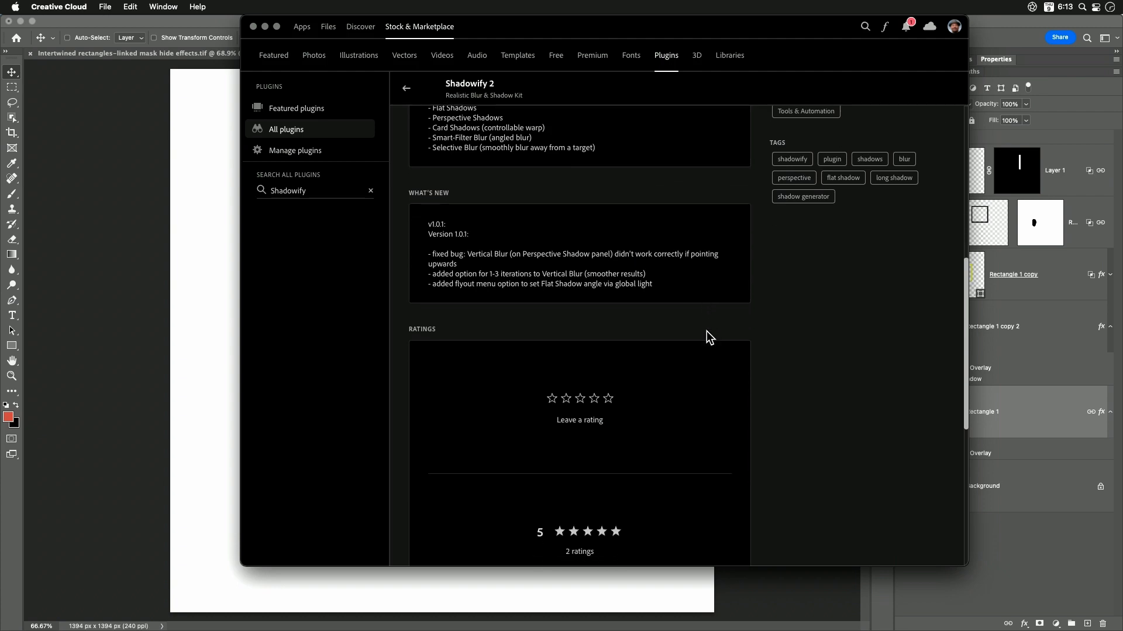
scroll(819, 333, up, 10)
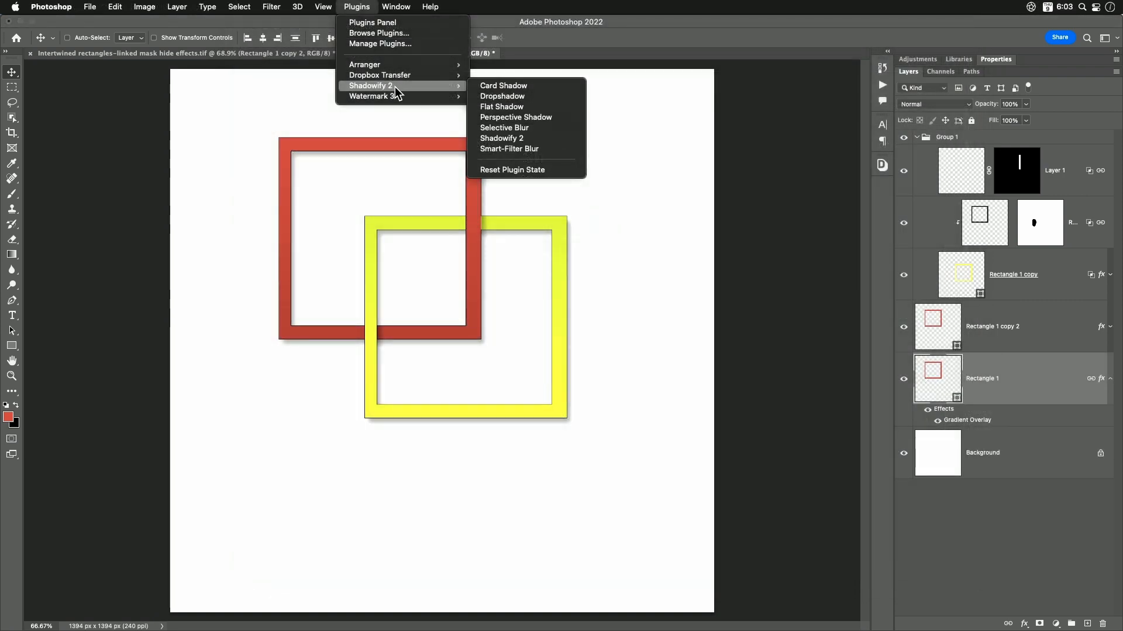
- Hide the Drop Shadow effect on Rectangle 1 copy 2 and create a Shadowify 2 Dropshadow for Rectangle 1 with the existing settings
click(536, 102)
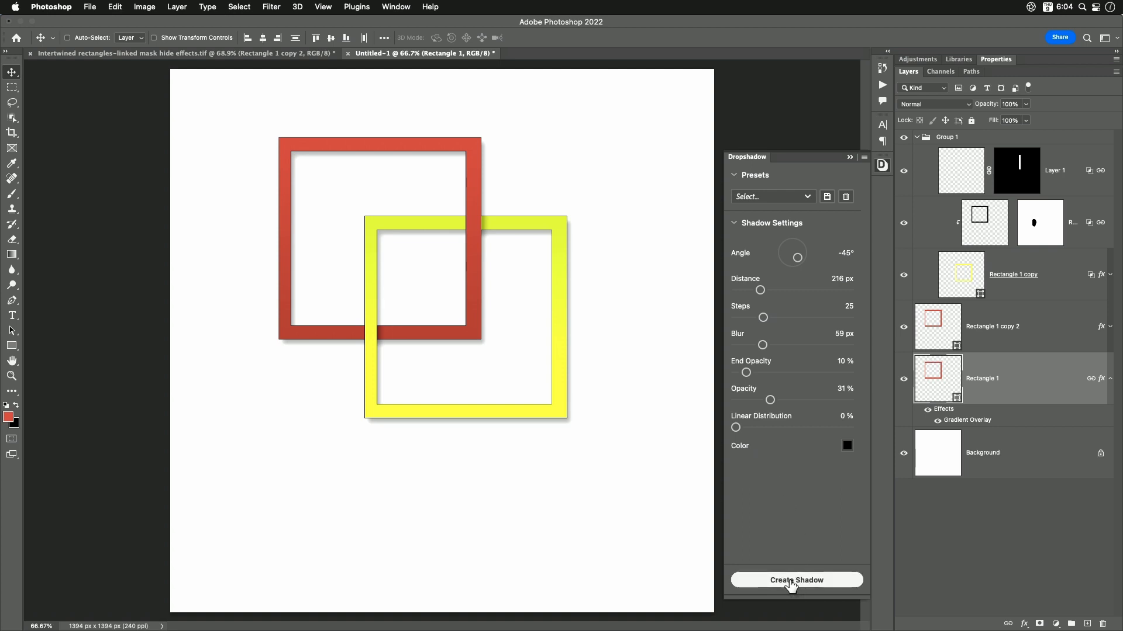
click(1110, 327)
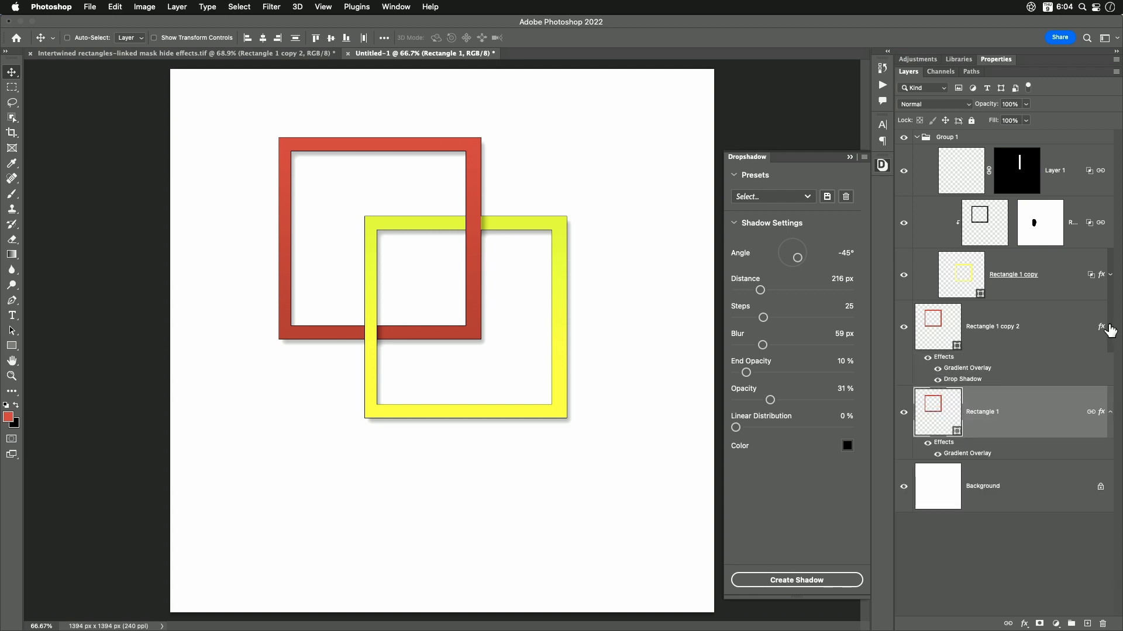
click(938, 380)
click(1110, 326)
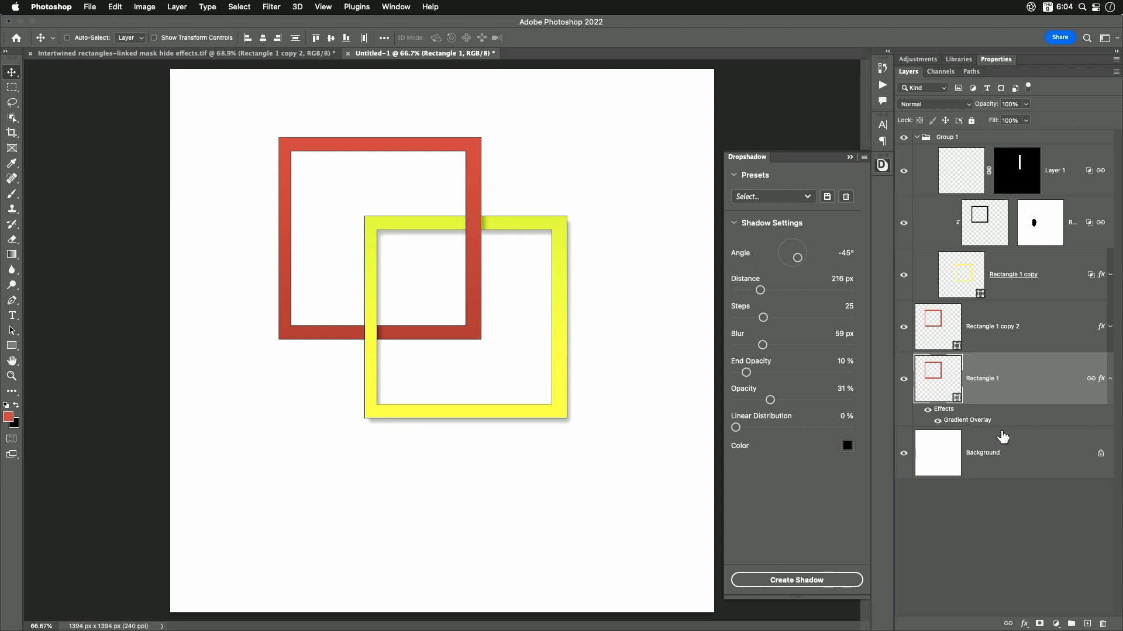
click(791, 580)
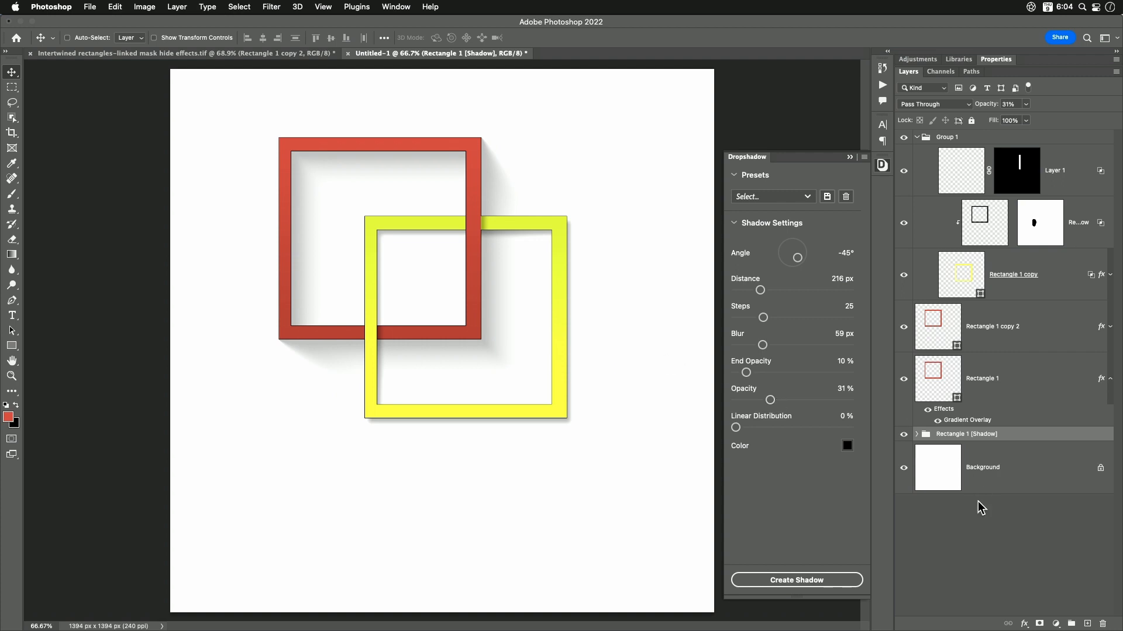
- Examine the layers and stacked Drop Shadow effects inside the Rectangle 1 [Shadow] group, then collapse the effects lists of its first three shadow layers
click(917, 435)
scroll(1008, 457, down, 5)
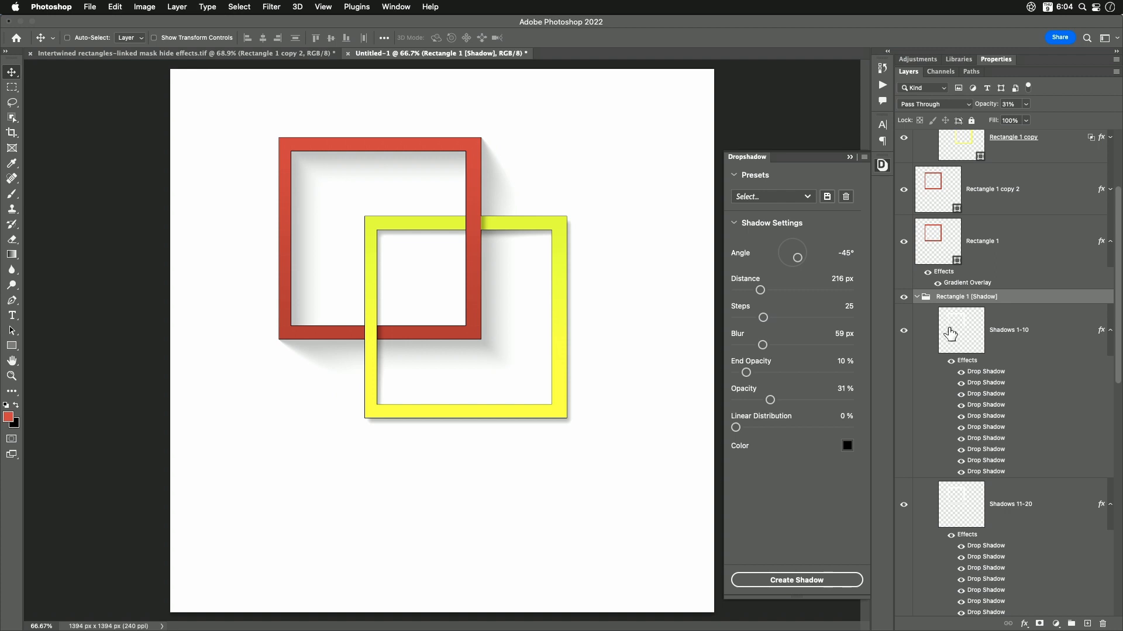
click(1001, 331)
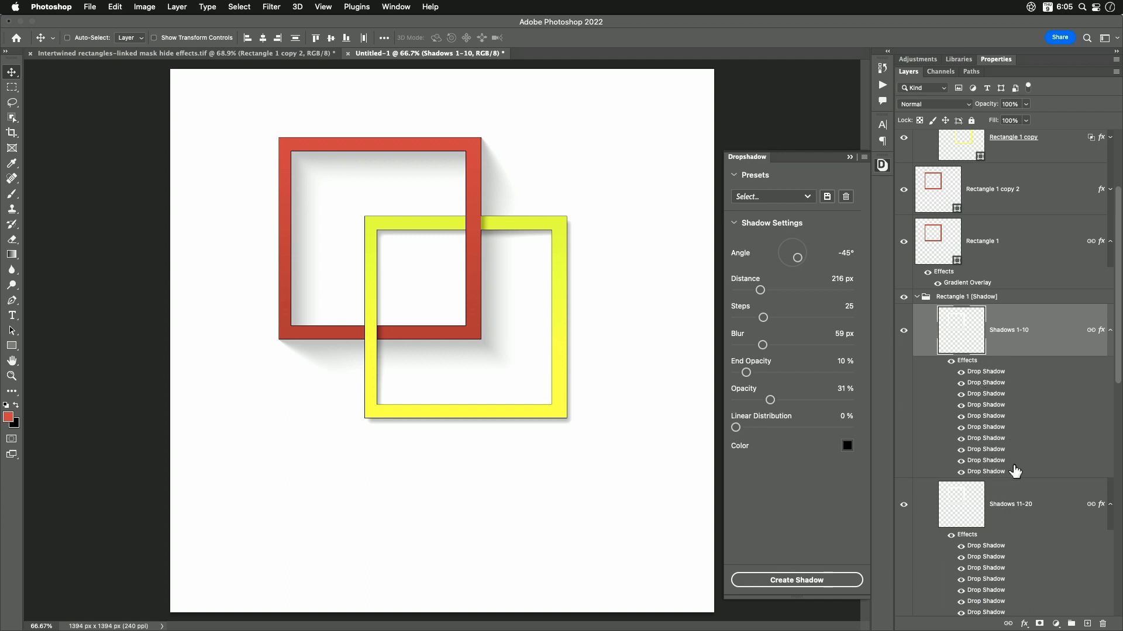
scroll(1014, 468, down, 5)
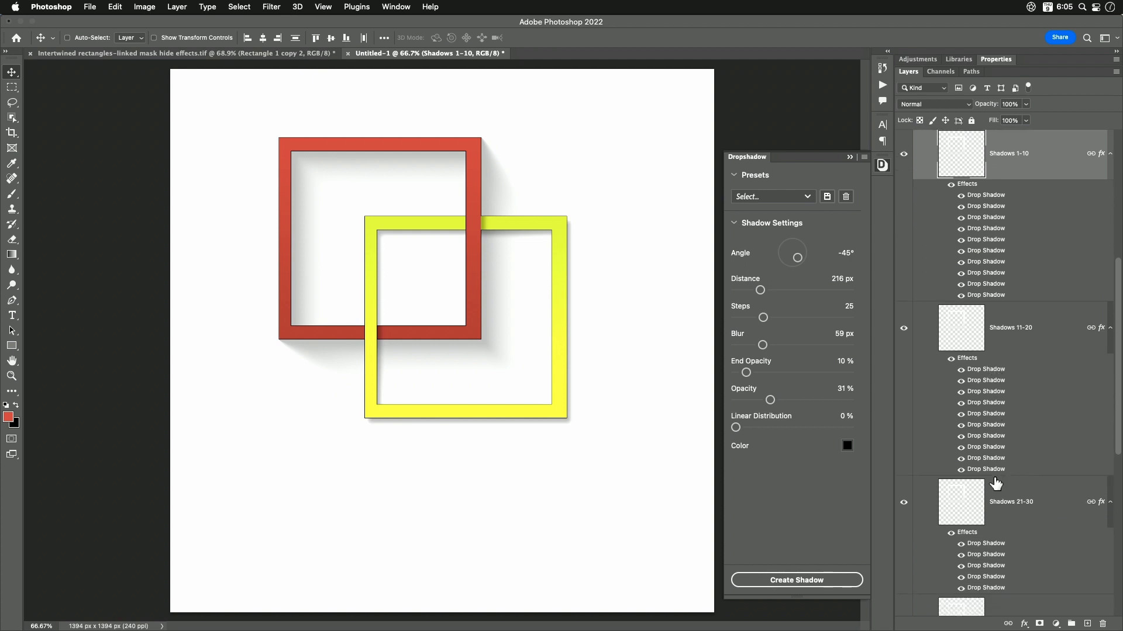
scroll(995, 483, down, 3)
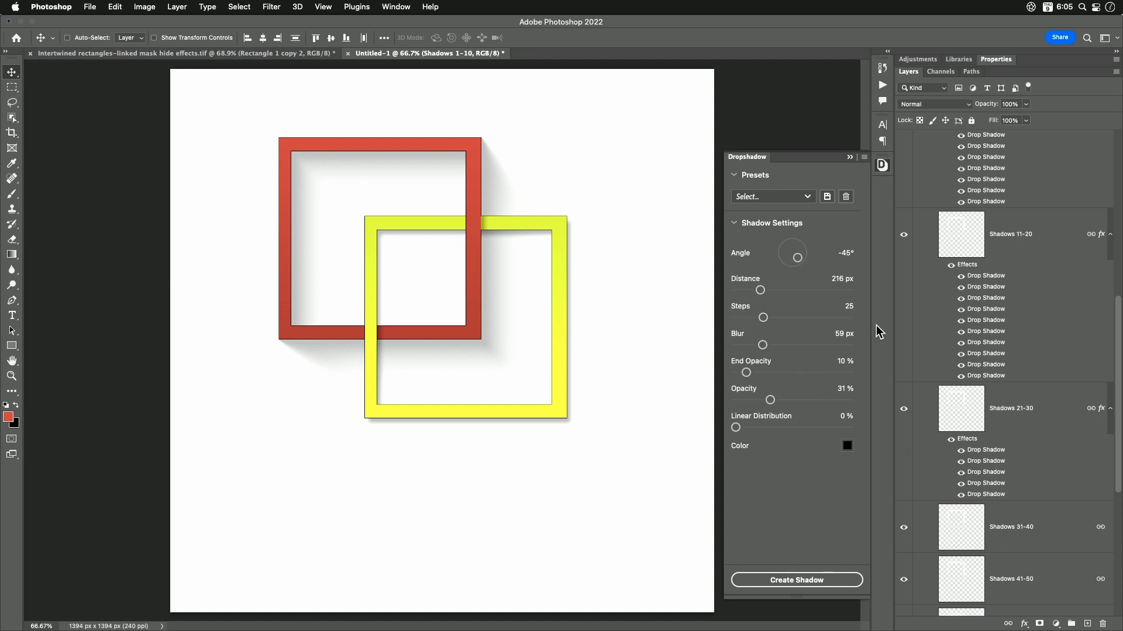
scroll(1060, 321, up, 3)
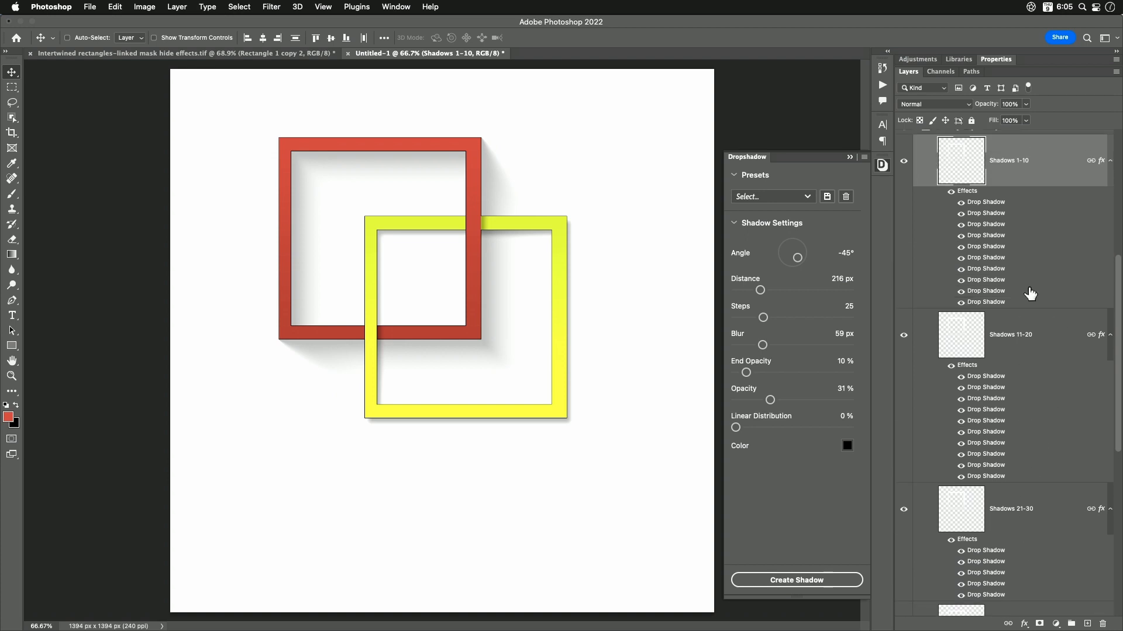
click(1110, 335)
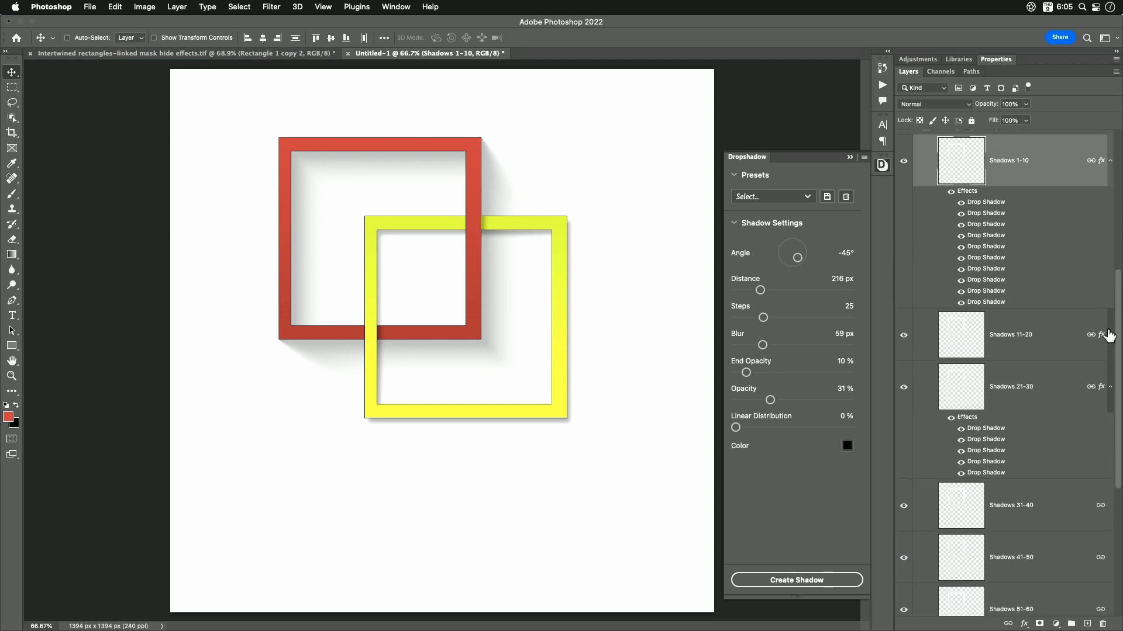
click(1110, 387)
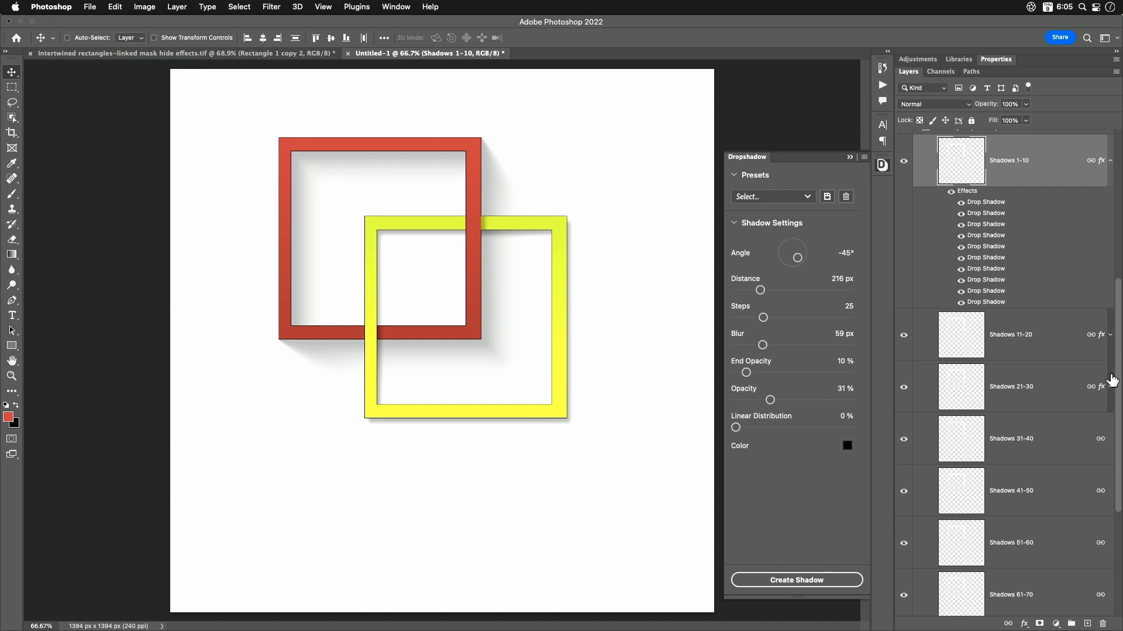
click(1110, 160)
scroll(1031, 314, up, 2)
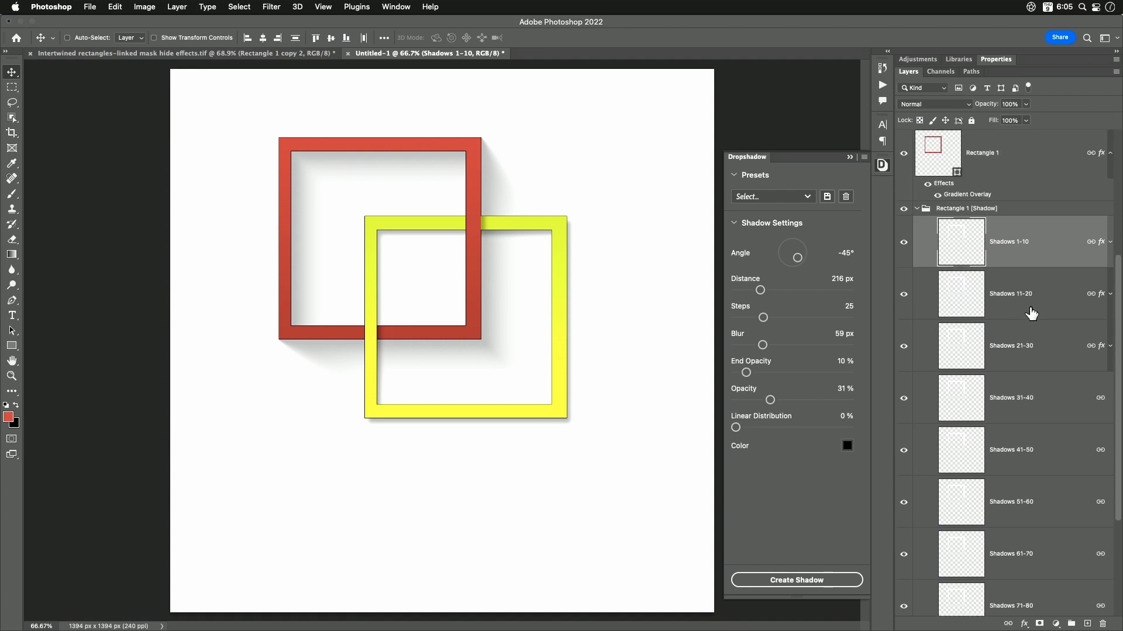
scroll(1031, 314, up, 1)
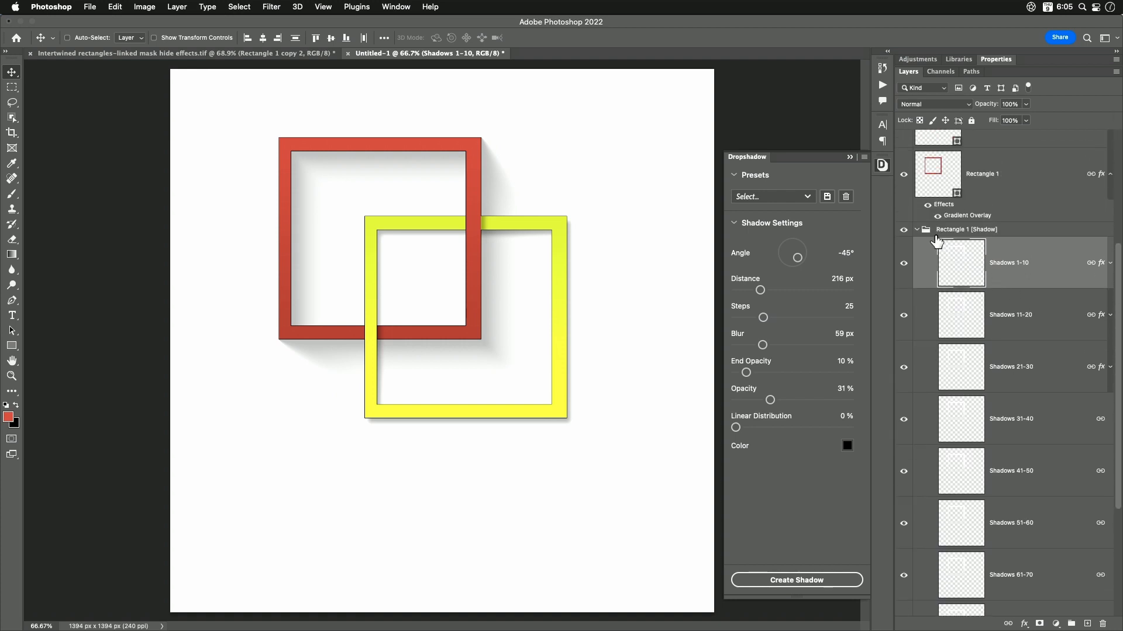